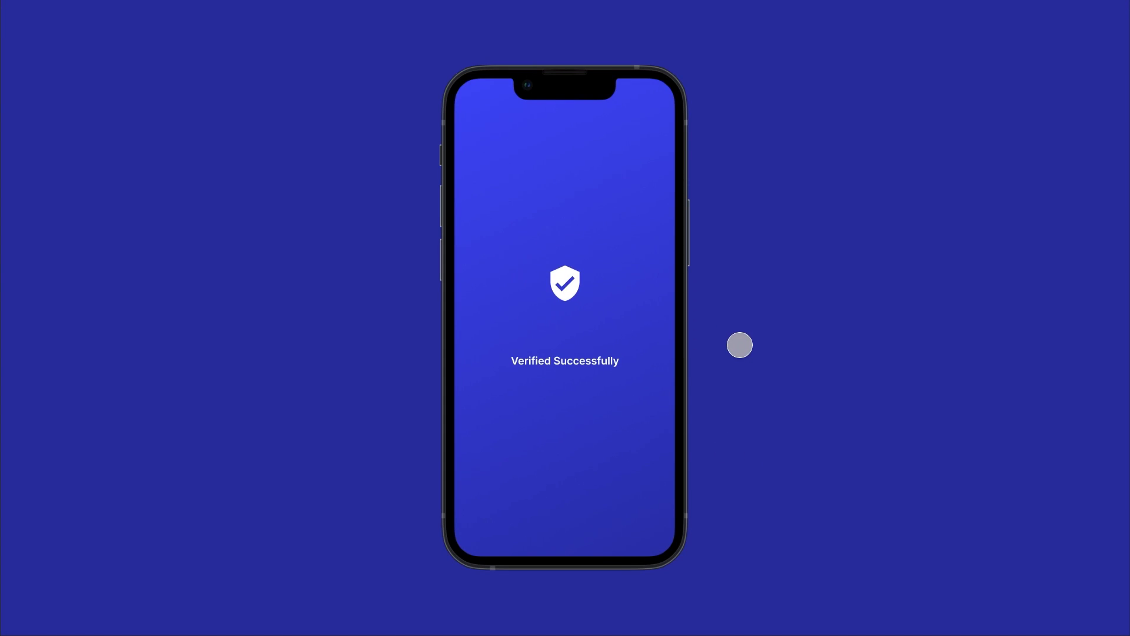
Step: Run the fingerprint scan in the phone prototype preview
left_click(565, 295)
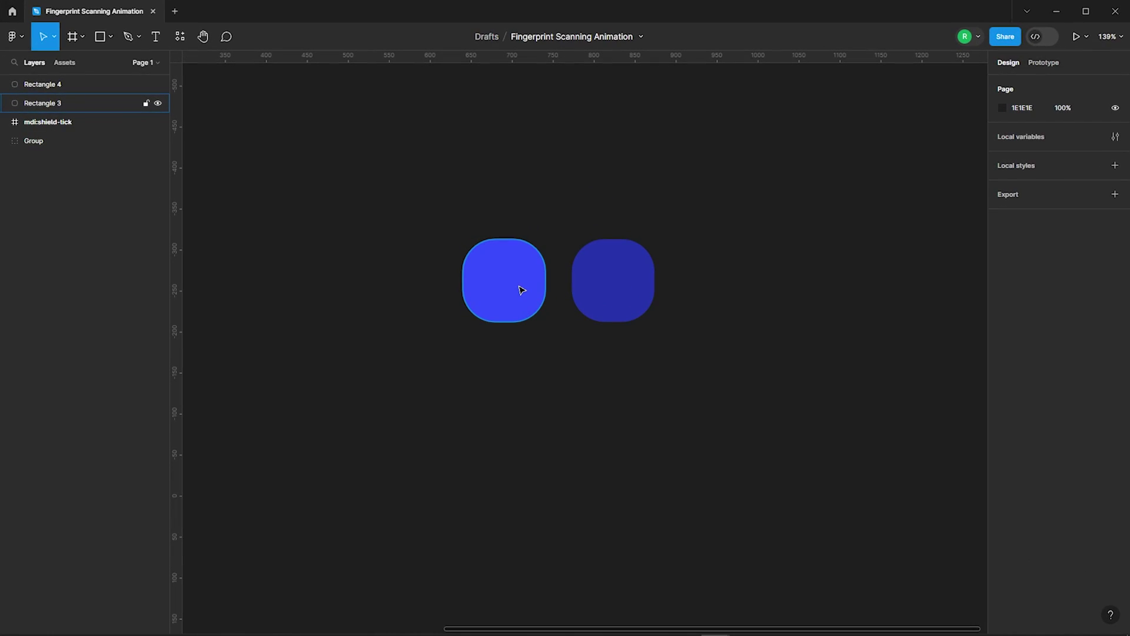
Step: Inspect the fill colours of the two rounded rectangles, the bright blue one and the dark blue one
left_click(521, 290)
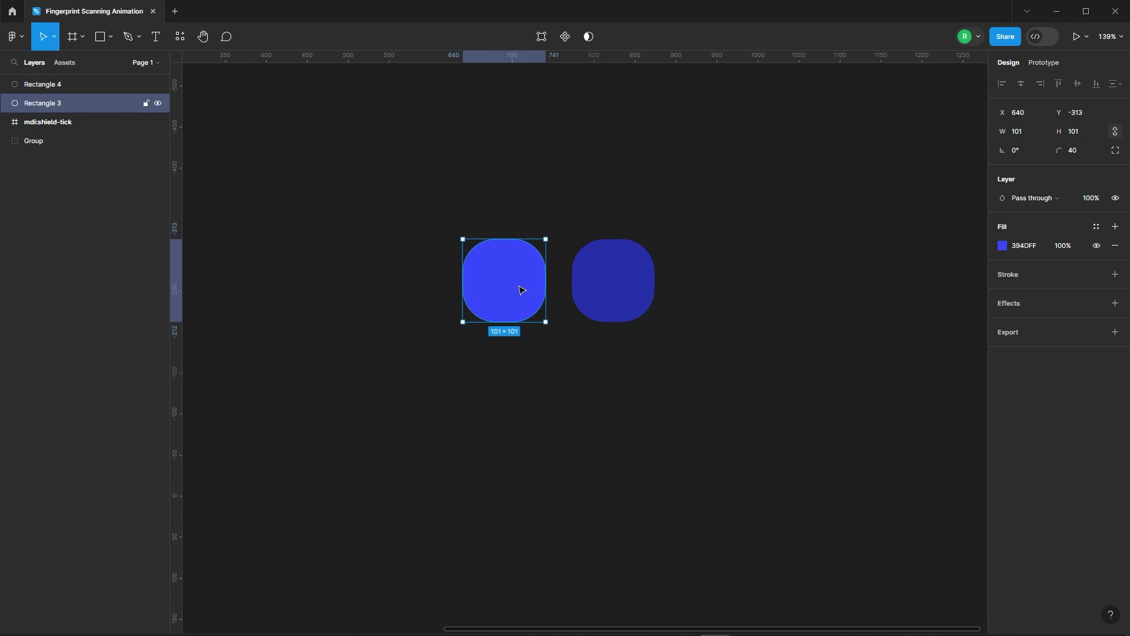
left_click(1001, 246)
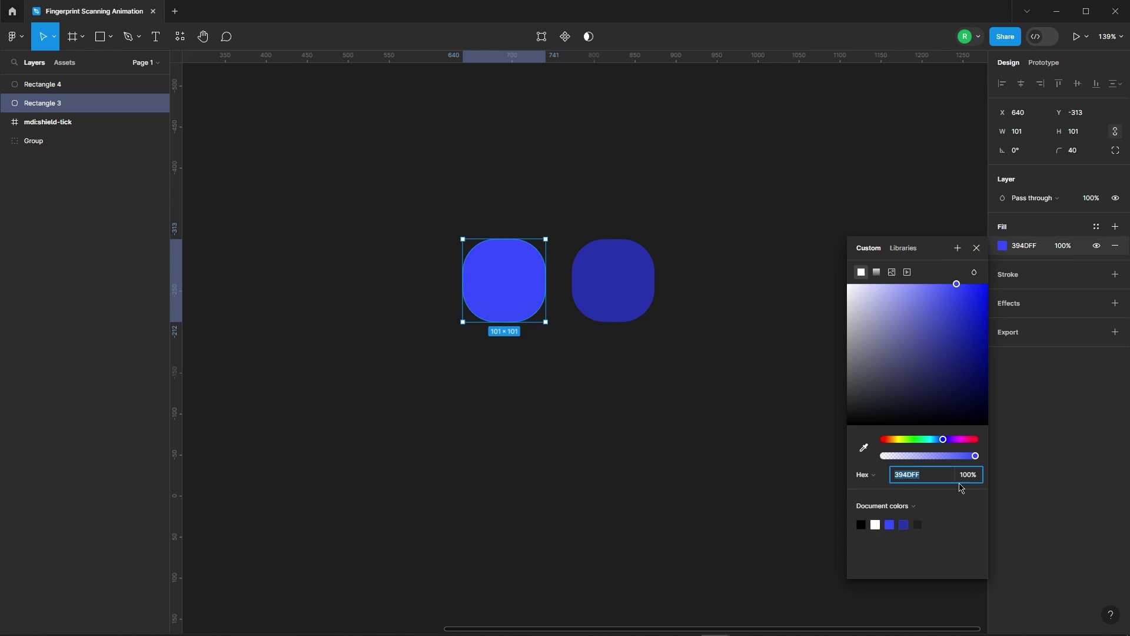
left_click(976, 249)
left_click(638, 283)
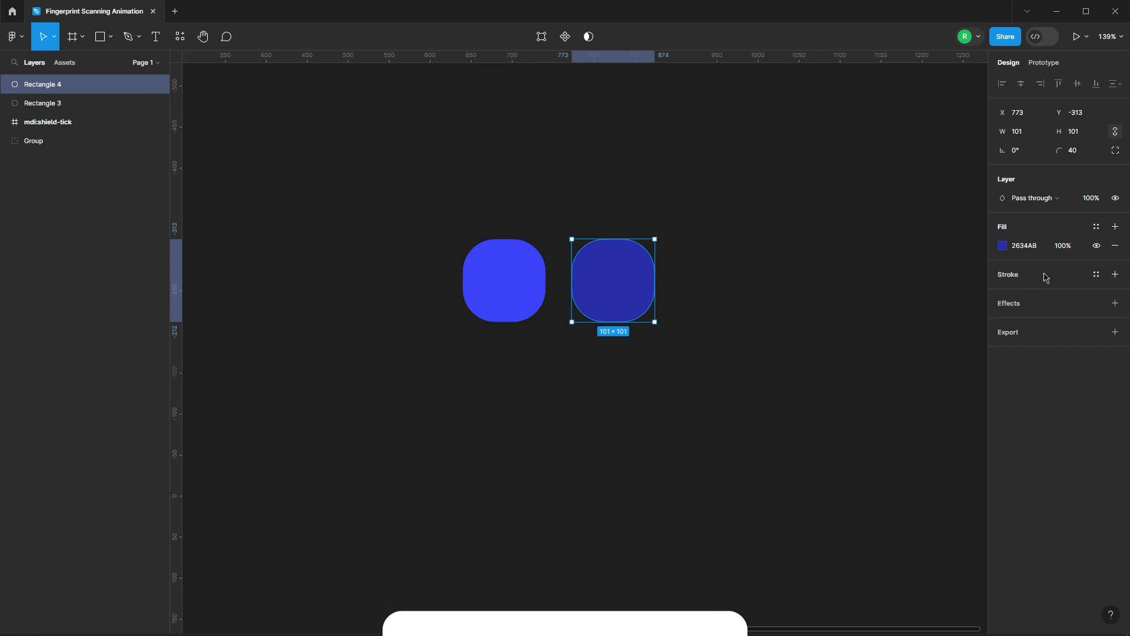
left_click(1003, 245)
left_click(976, 248)
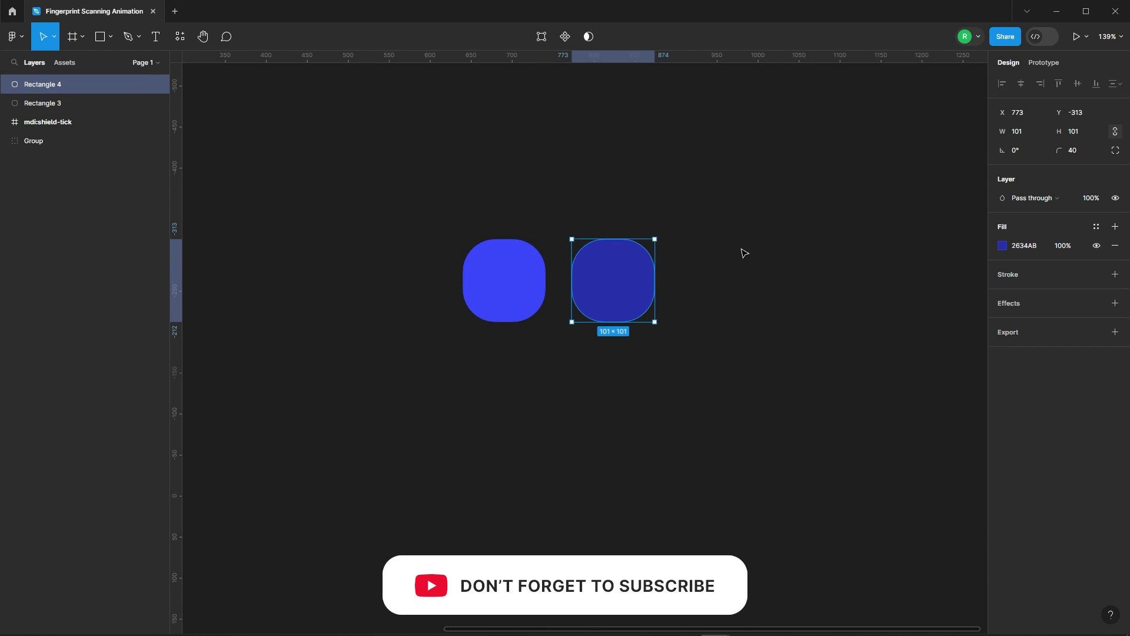
left_click(743, 252)
Step: Flatten the fingerprint icon group into a single vector
scroll(740, 196, "down", 5)
scroll(318, 297, "up", 4)
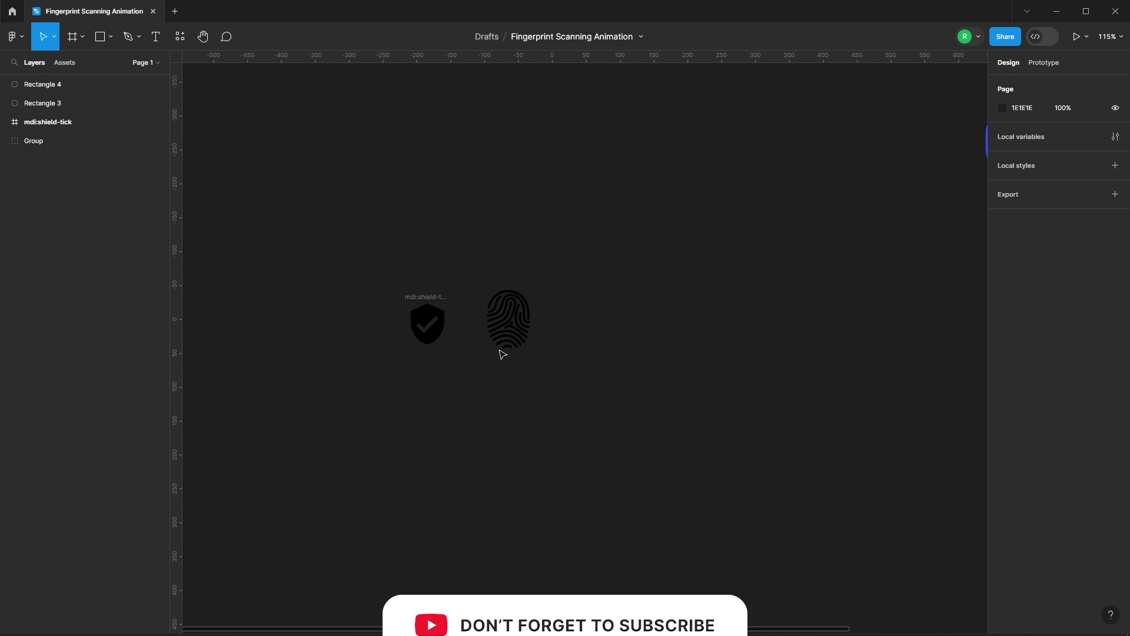
left_click(427, 324)
left_click(588, 323)
left_click(509, 323)
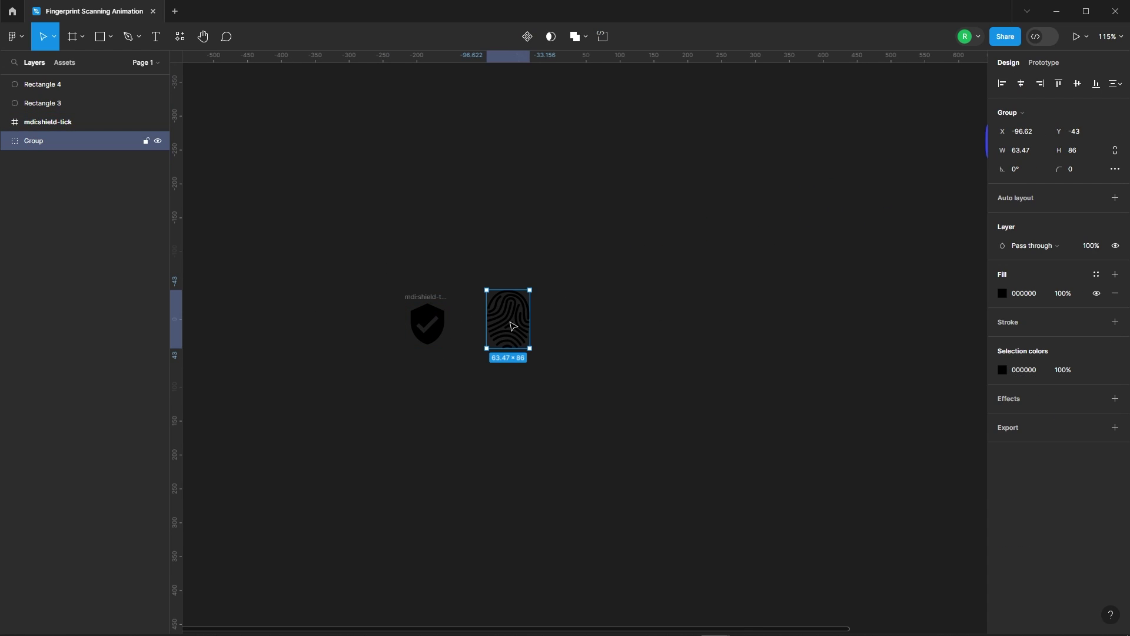
right_click(507, 323)
left_click(545, 446)
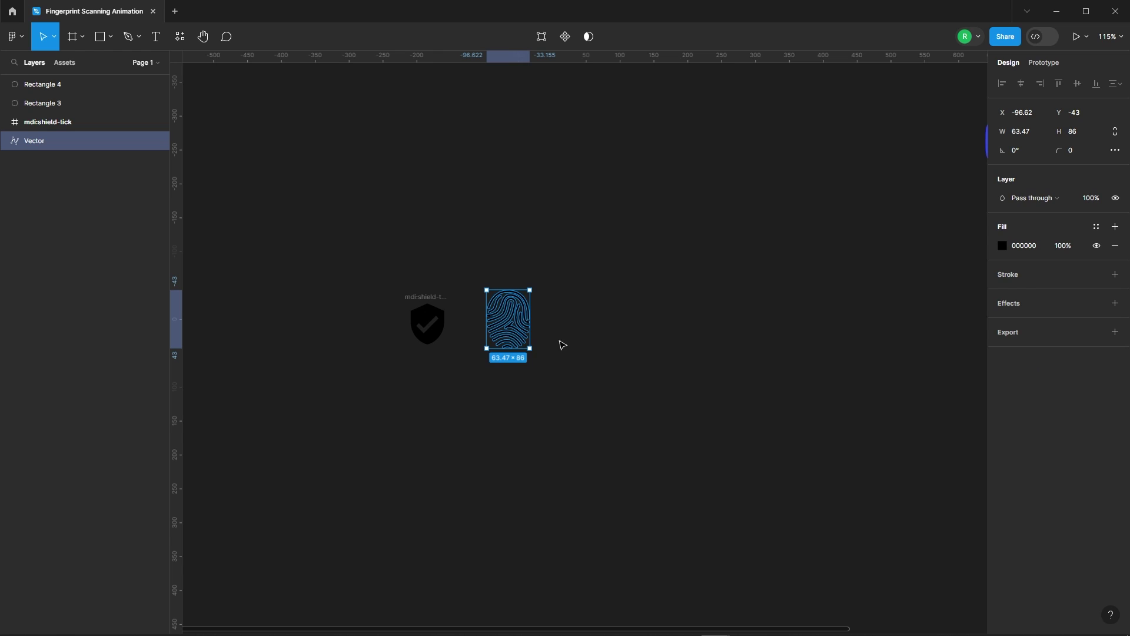
Step: Fill the fingerprint vector with white (FFFFFF) and place a duplicate beside it at the same height
left_click(1003, 246)
left_click_drag(927, 373, 746, 202)
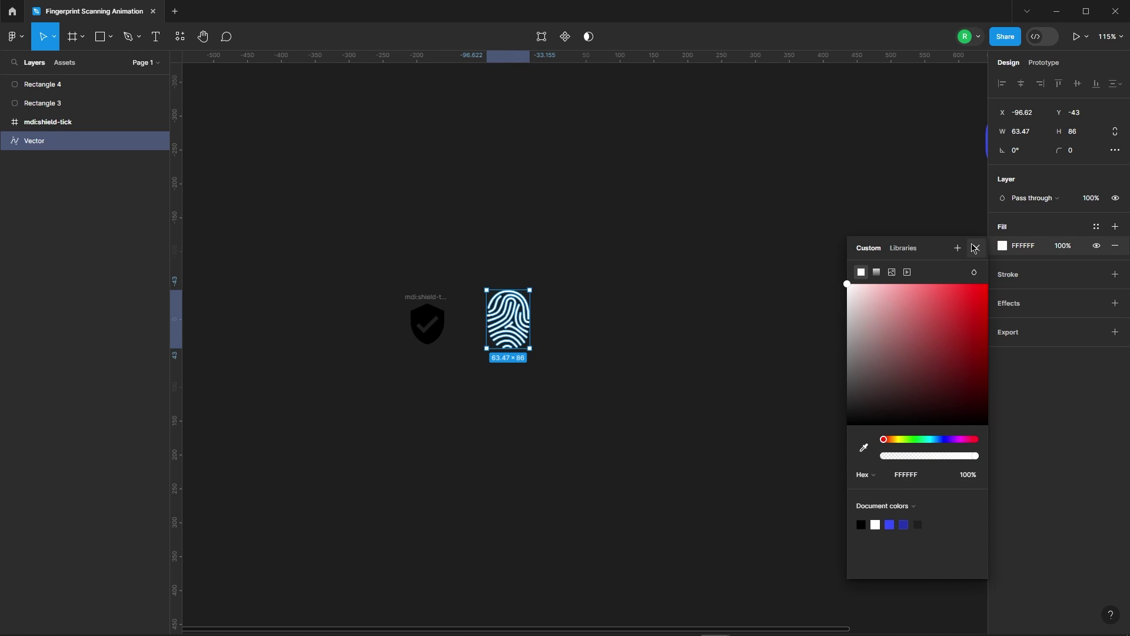
left_click(976, 247)
left_click_drag(529, 325, 617, 326)
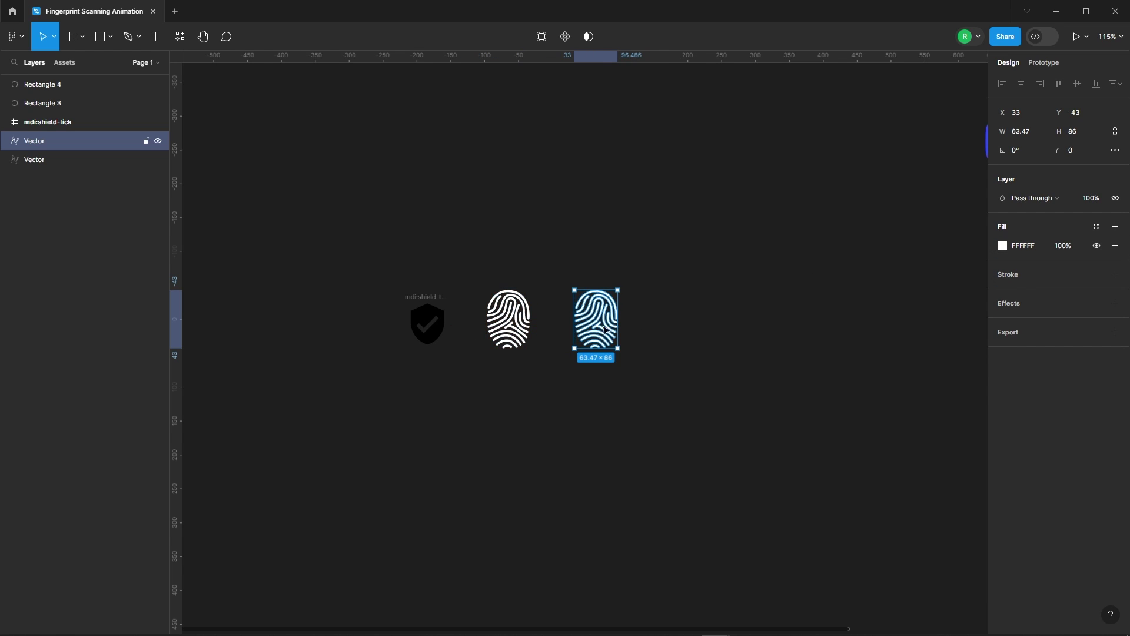
left_click(553, 317)
Step: Set the original fingerprint's blend mode to Soft light and its fill opacity to 65%
left_click(528, 313)
left_click(1034, 198)
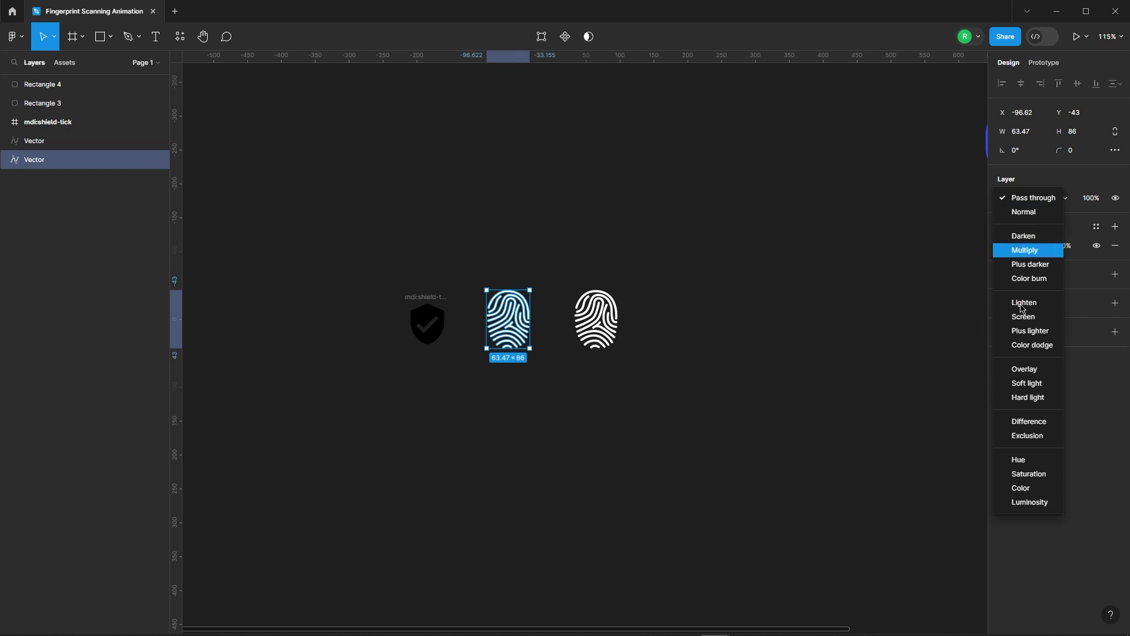
left_click(1039, 392)
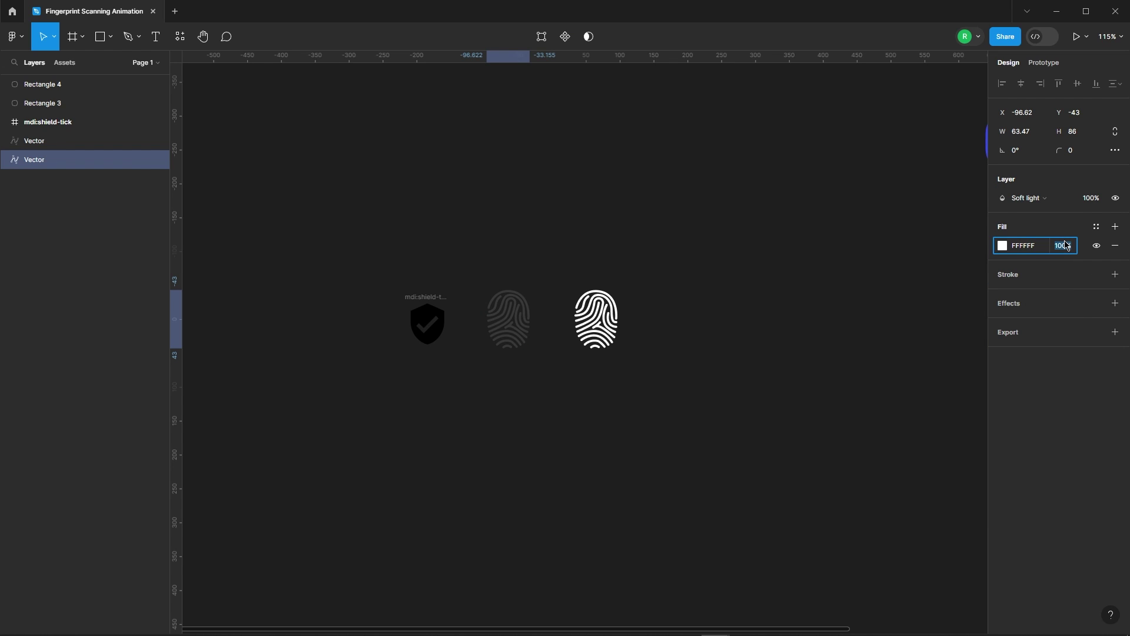
type("65")
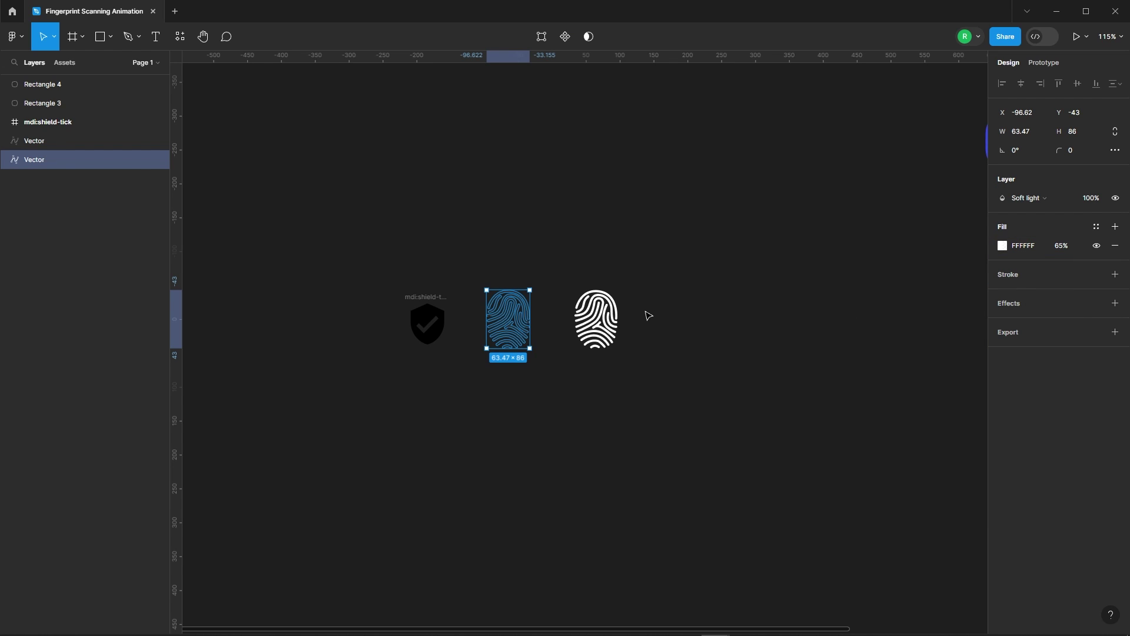
left_click(648, 316)
Step: Draw a rectangle about 92 × 117 over the duplicate fingerprint and mask it with the fingerprint shape
key("r")
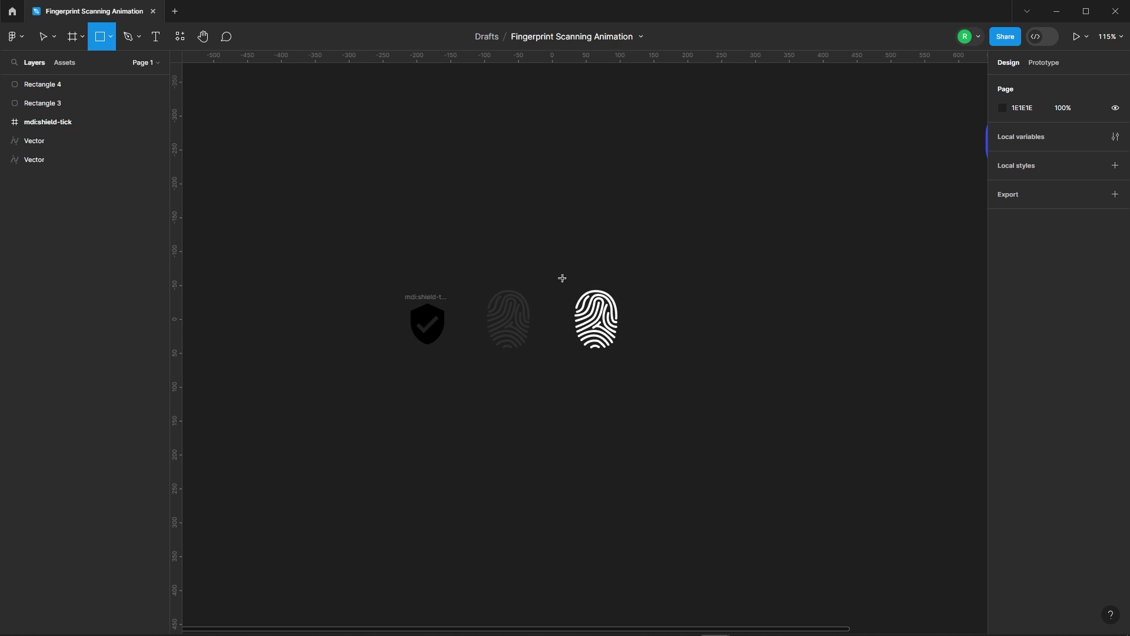
mouse_move(567, 277)
left_mouse_down()
mouse_move(618, 368)
mouse_move(629, 356)
left_mouse_up()
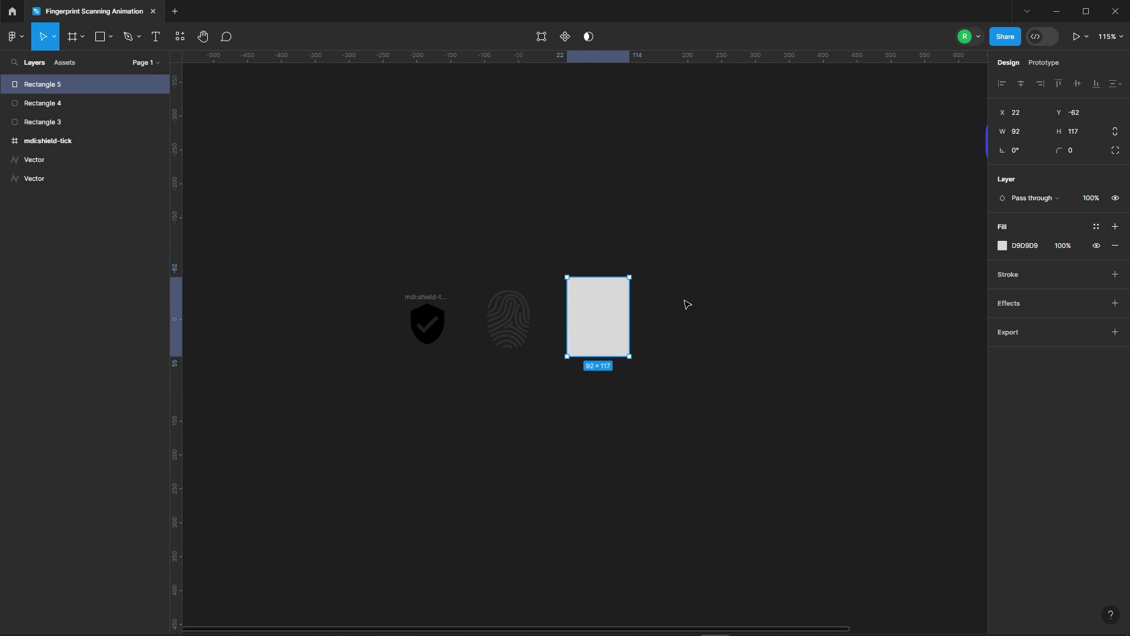
left_click(686, 320)
left_click_drag(552, 238, 680, 424)
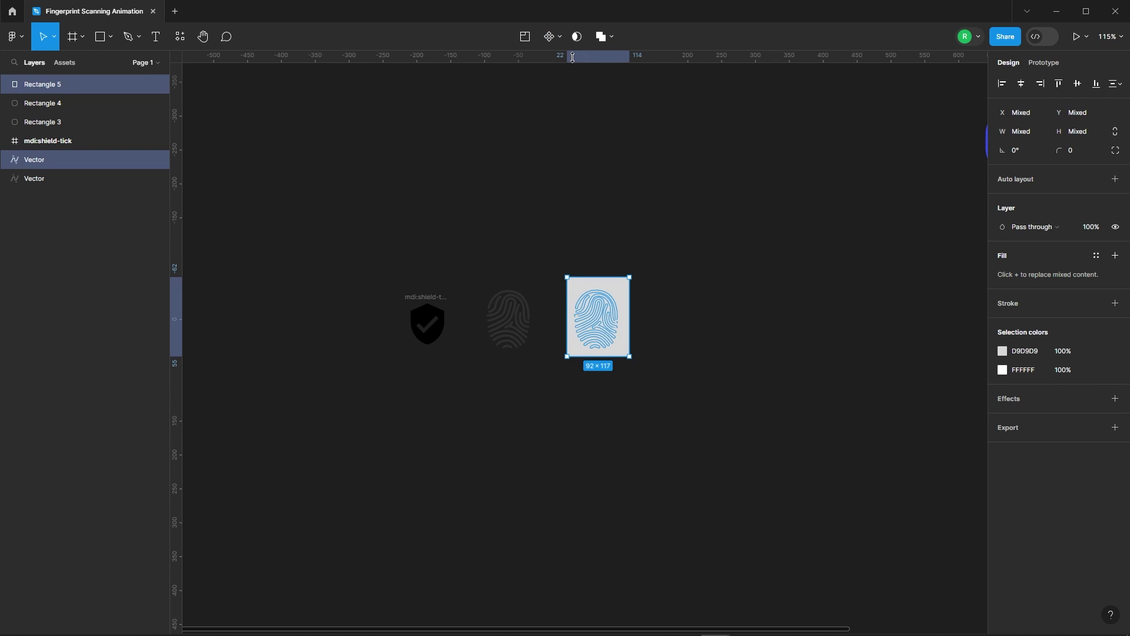
left_click(577, 37)
Step: Change the fill of the rectangle inside the mask group to white (FFFFFF)
scroll(646, 330, "up", 3)
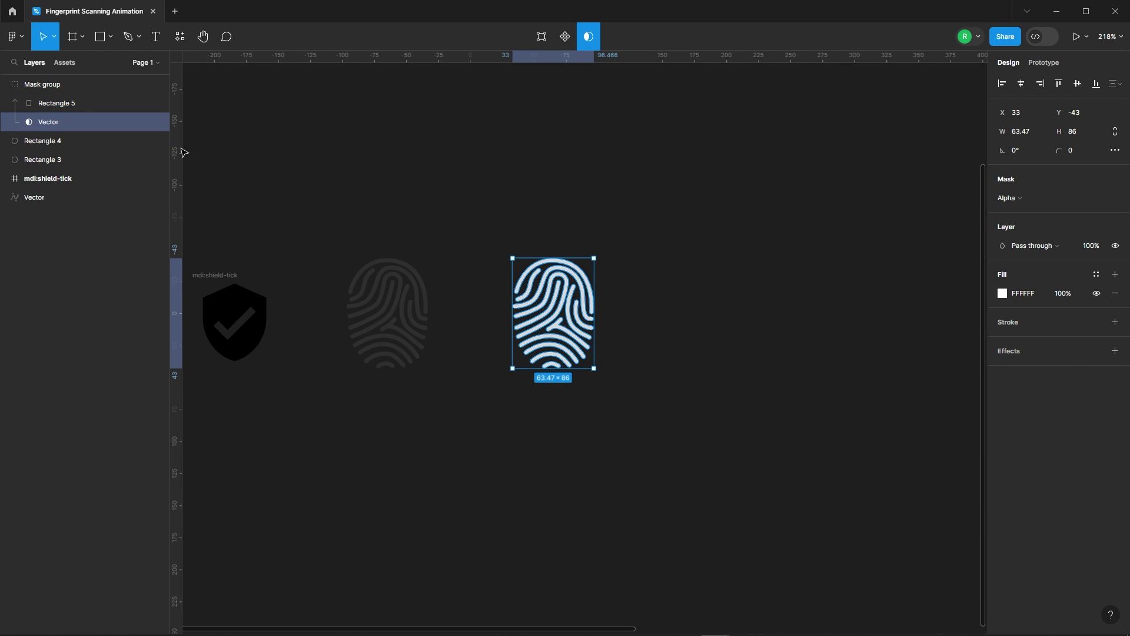
left_click(57, 104)
left_click(1002, 246)
left_click_drag(903, 342, 758, 202)
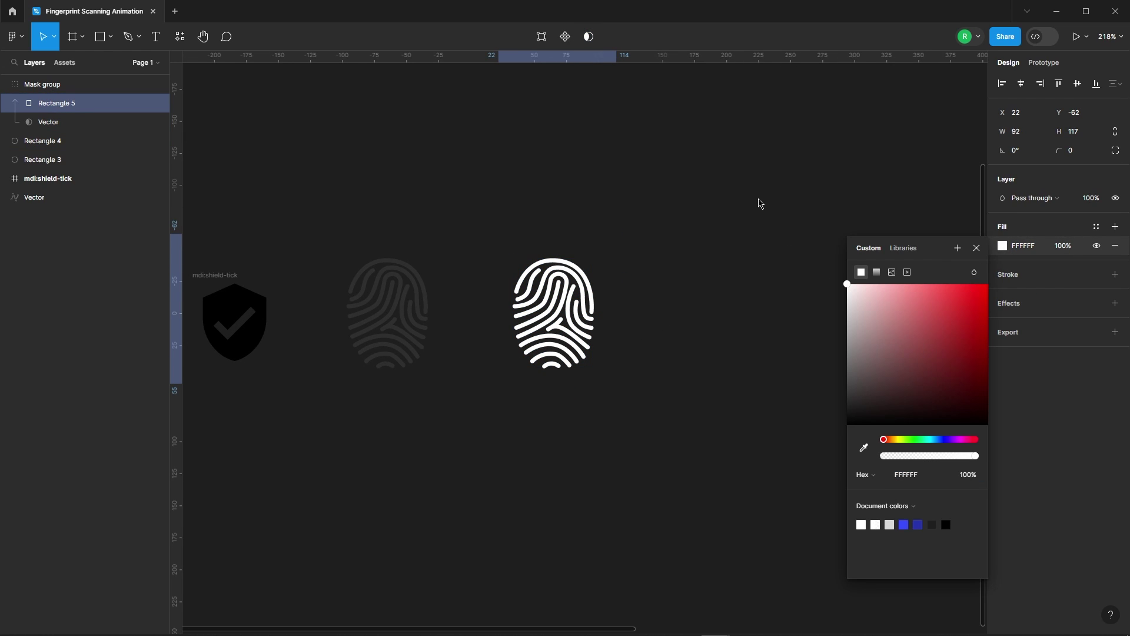
left_click(982, 248)
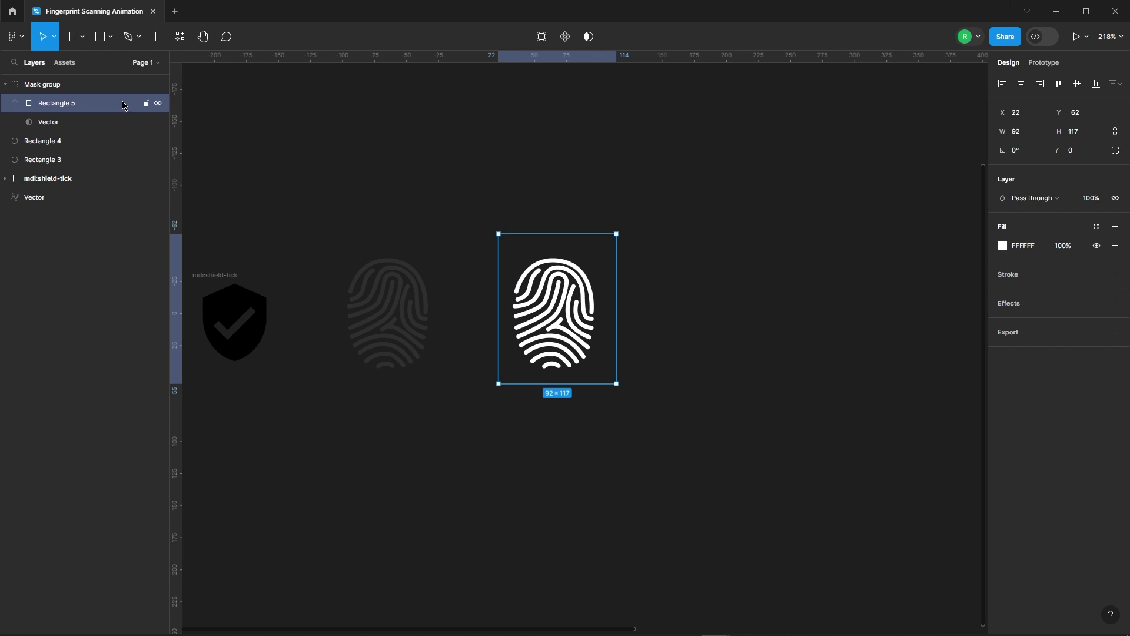
Step: Hide the masked rectangle briefly and show it again to check the mask
left_click(158, 103)
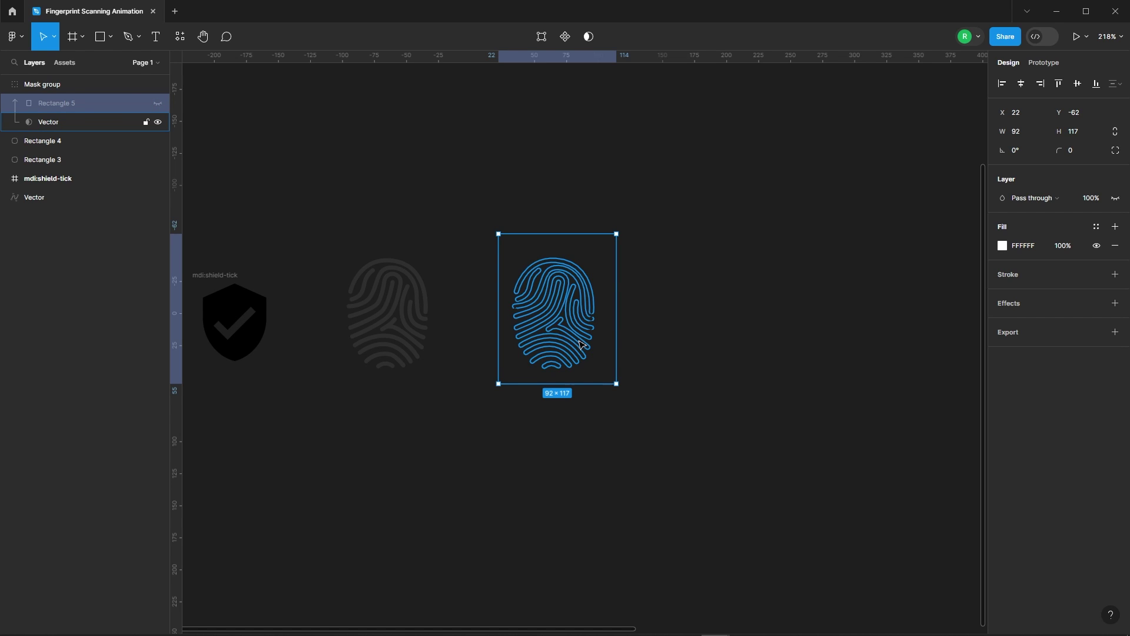
left_click(161, 104)
left_click(537, 212)
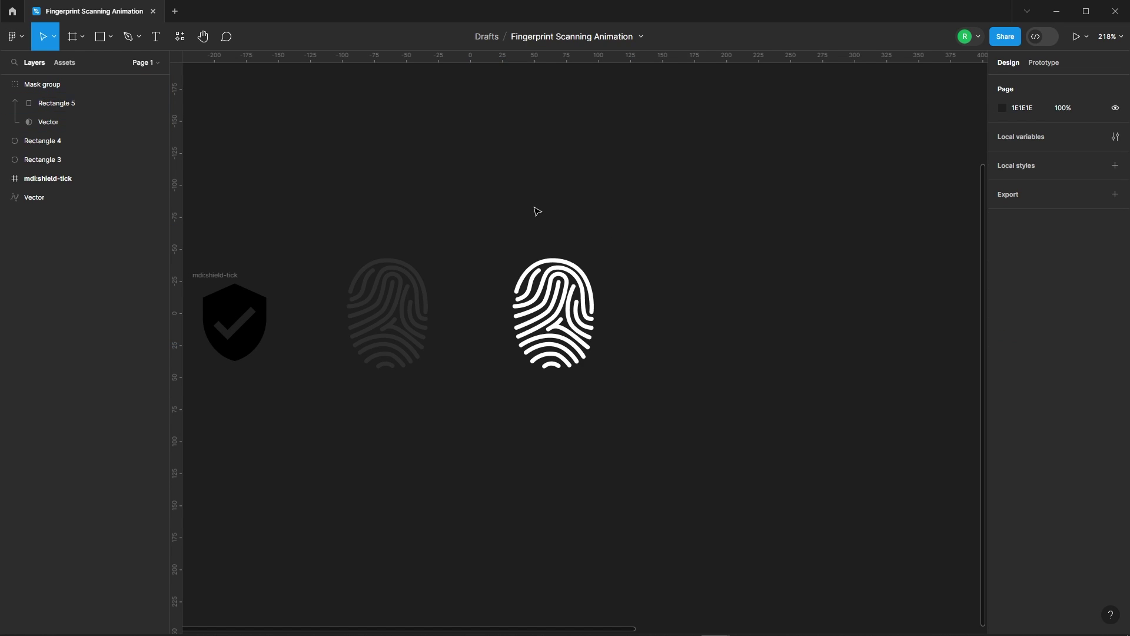
Step: Move the mask group onto the faded fingerprint and align both on their horizontal and vertical centres
scroll(579, 203, "down", 5, "ctrl")
left_click(560, 272)
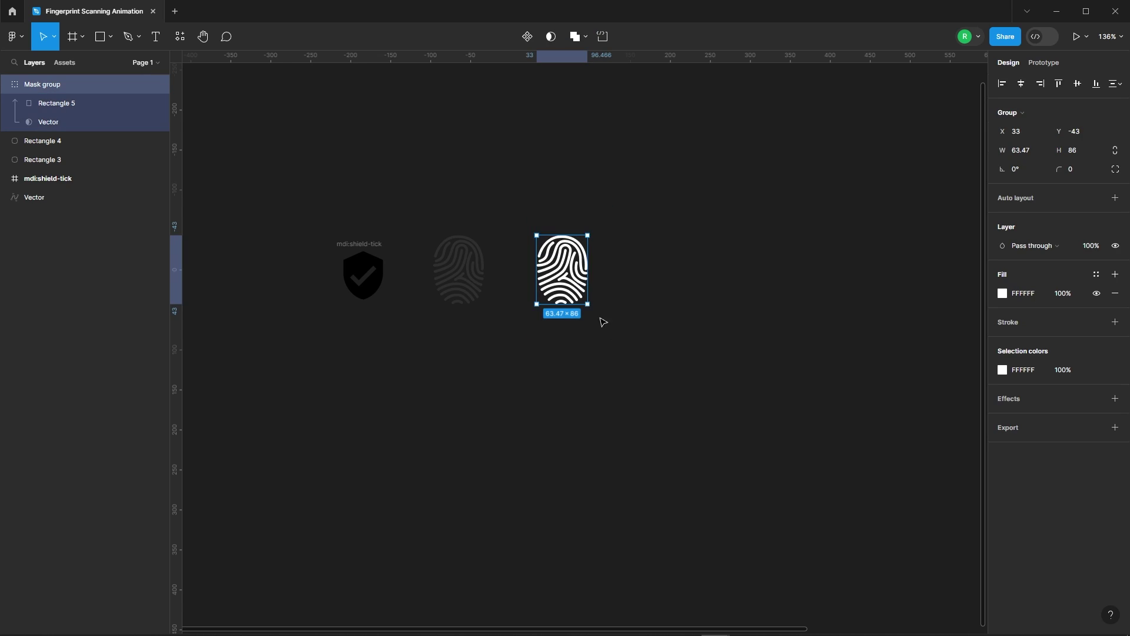
left_click_drag(561, 274, 452, 274)
left_click_drag(414, 187, 528, 340)
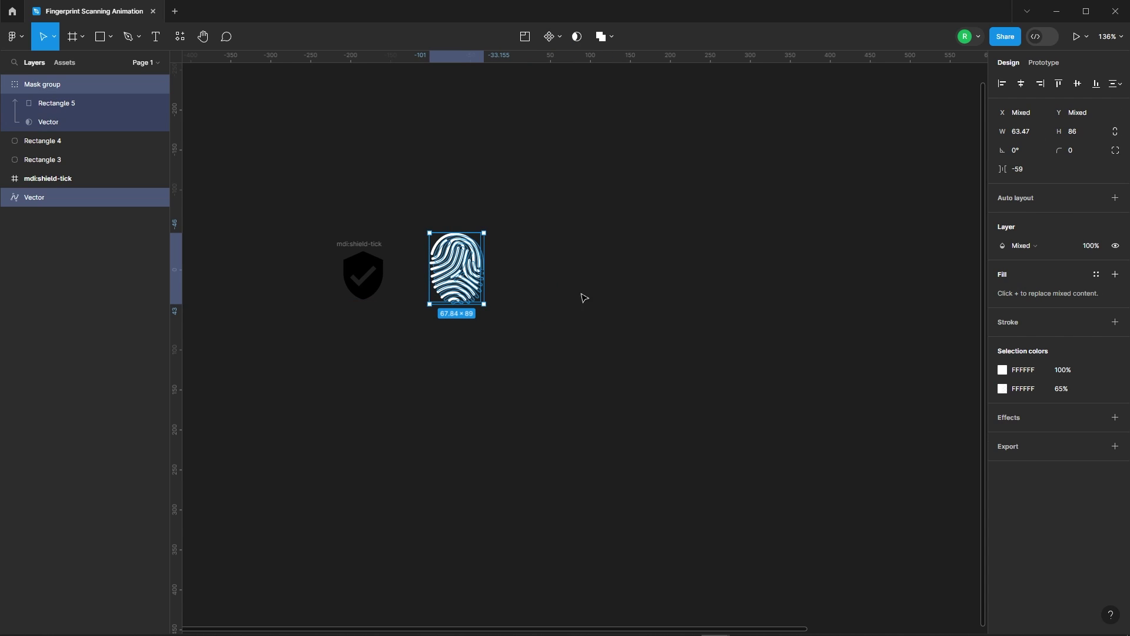
left_click(1022, 84)
left_click(1077, 84)
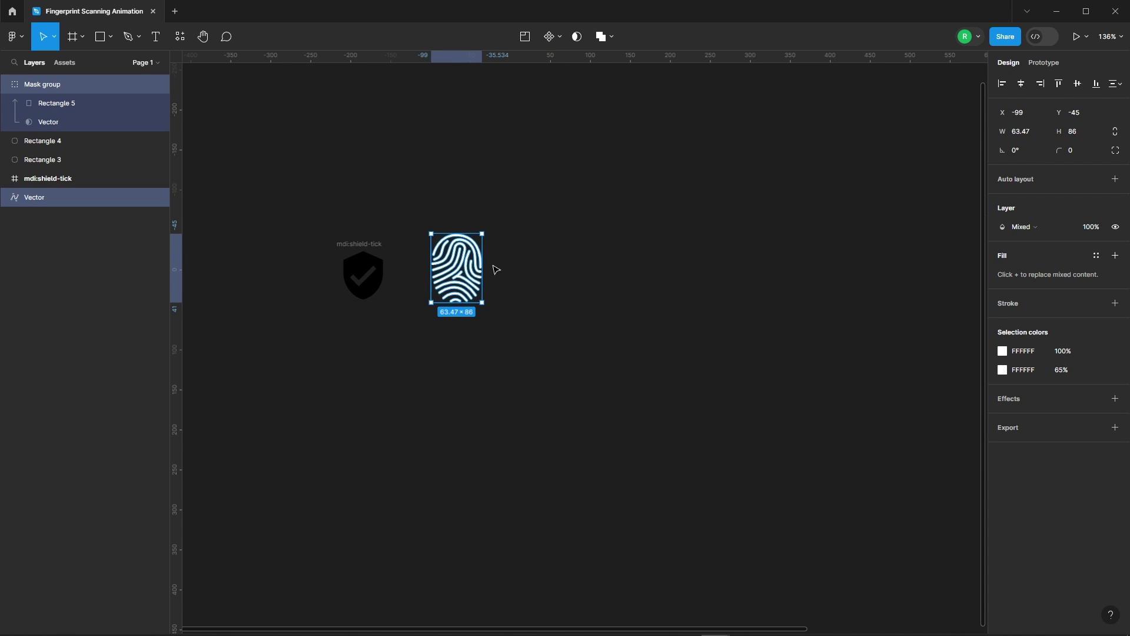
left_click(524, 261)
Step: Move the rectangle inside the mask group straight down to Y 46, fully below the fingerprint
left_click(71, 84)
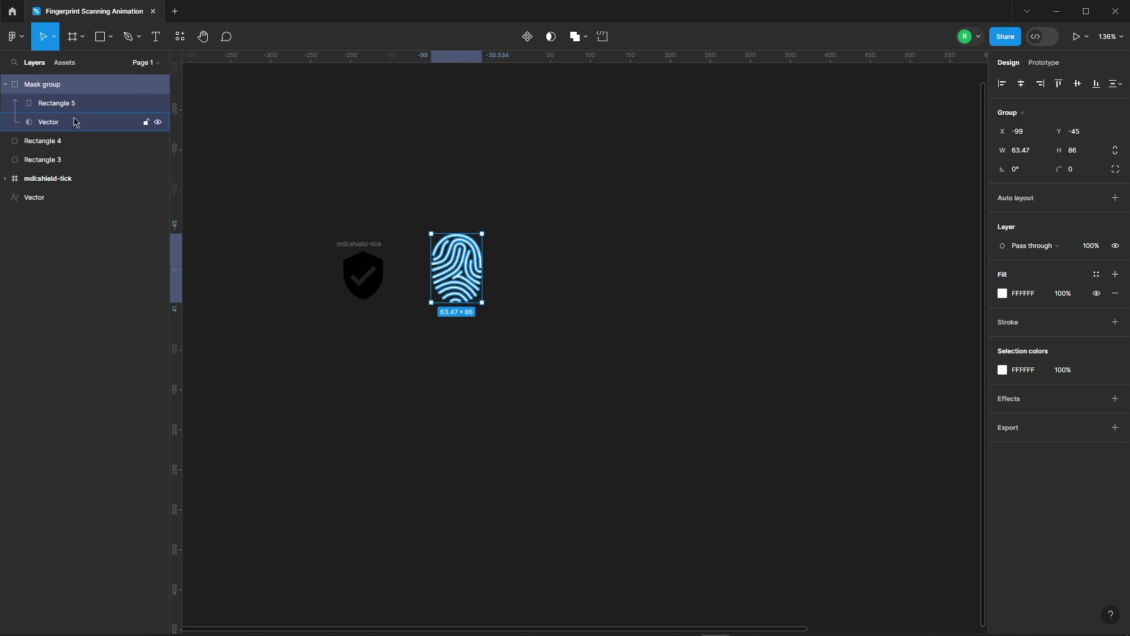
left_click(61, 103)
scroll(396, 234, "up", 3, "ctrl")
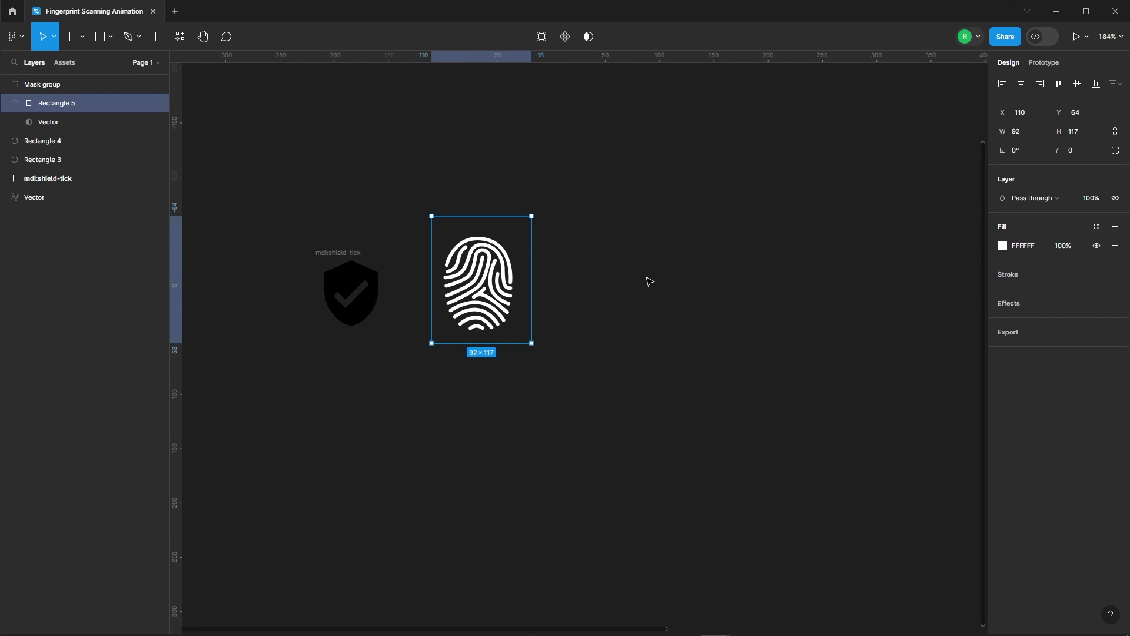
key("shift+Down")
key("shift+Down")
key("shift+Down")
key("shift+Down")
key("shift+Down")
key("shift+Down")
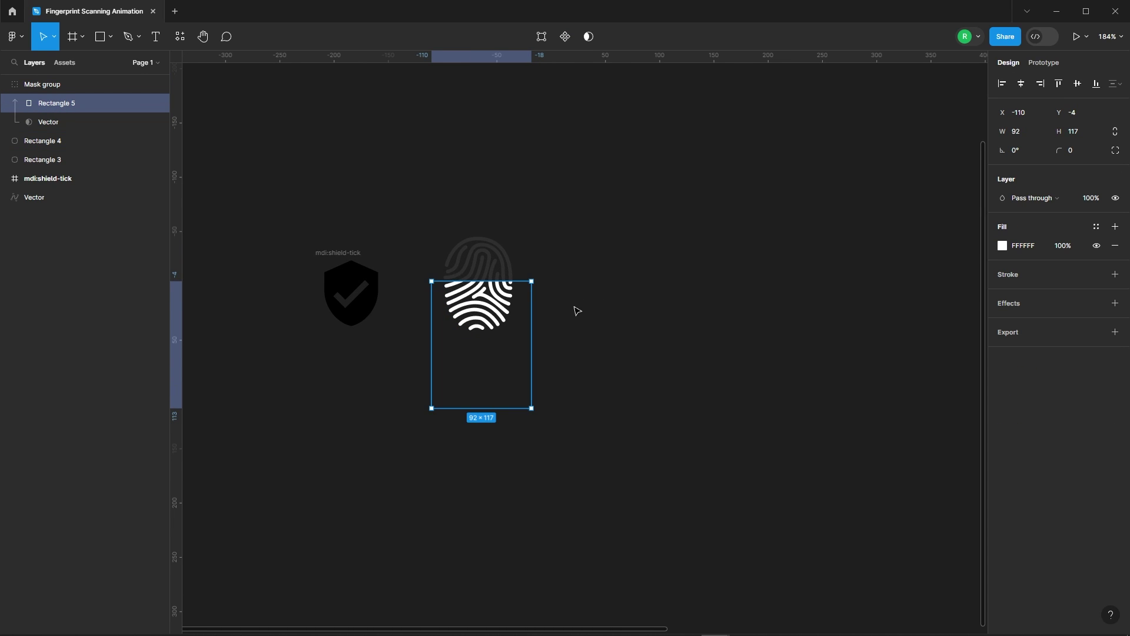
key("shift+Down")
key("shift+Down")
key("shift+Down")
key("shift+Down")
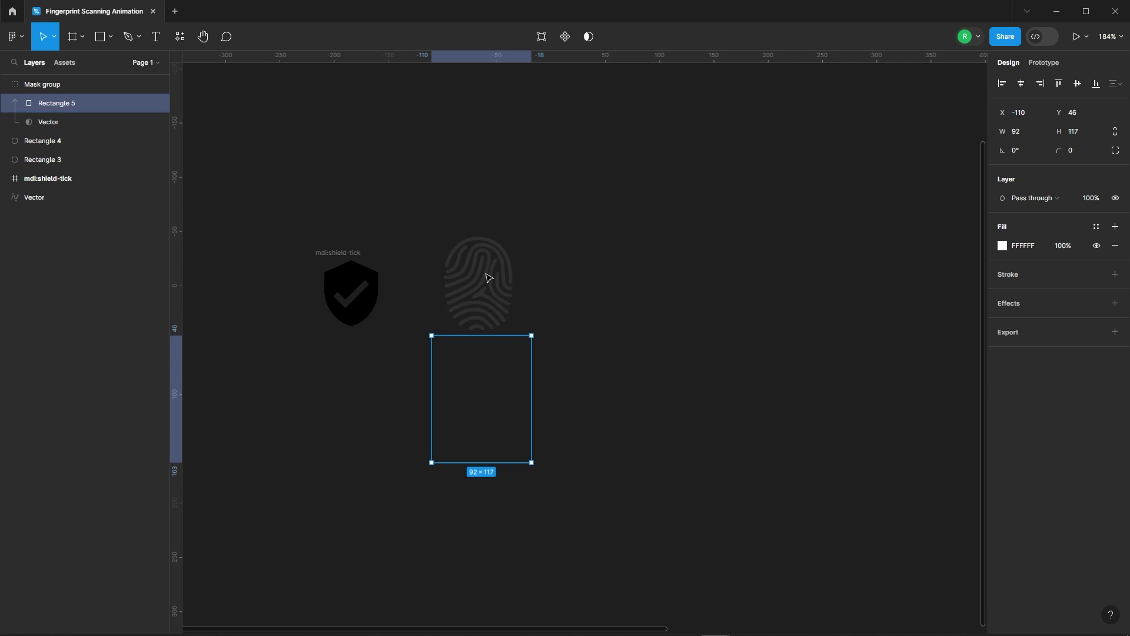
Step: Wrap the mask group and the faded fingerprint vector together in a frame
left_click(574, 259)
left_click_drag(430, 176, 558, 407)
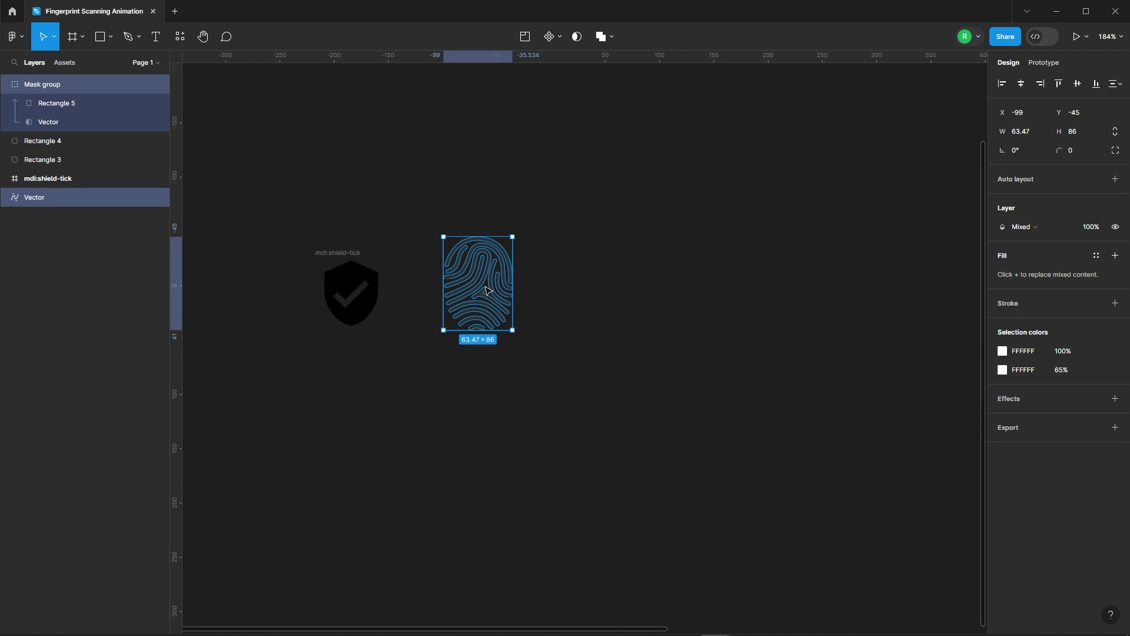
right_click(482, 274)
left_click(511, 403)
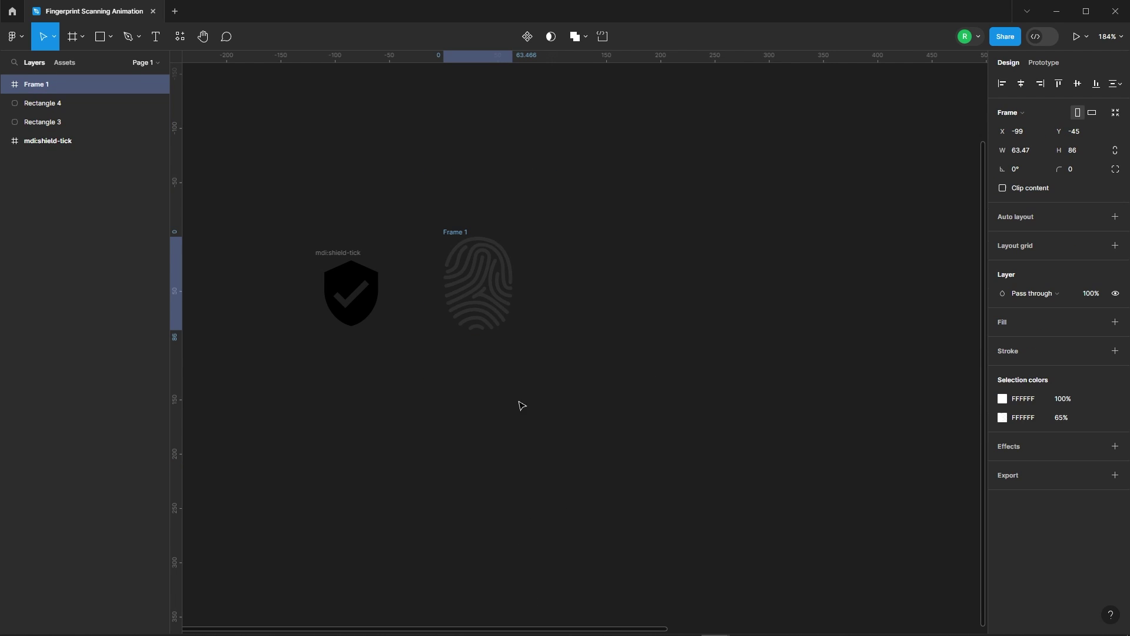
left_click(581, 306)
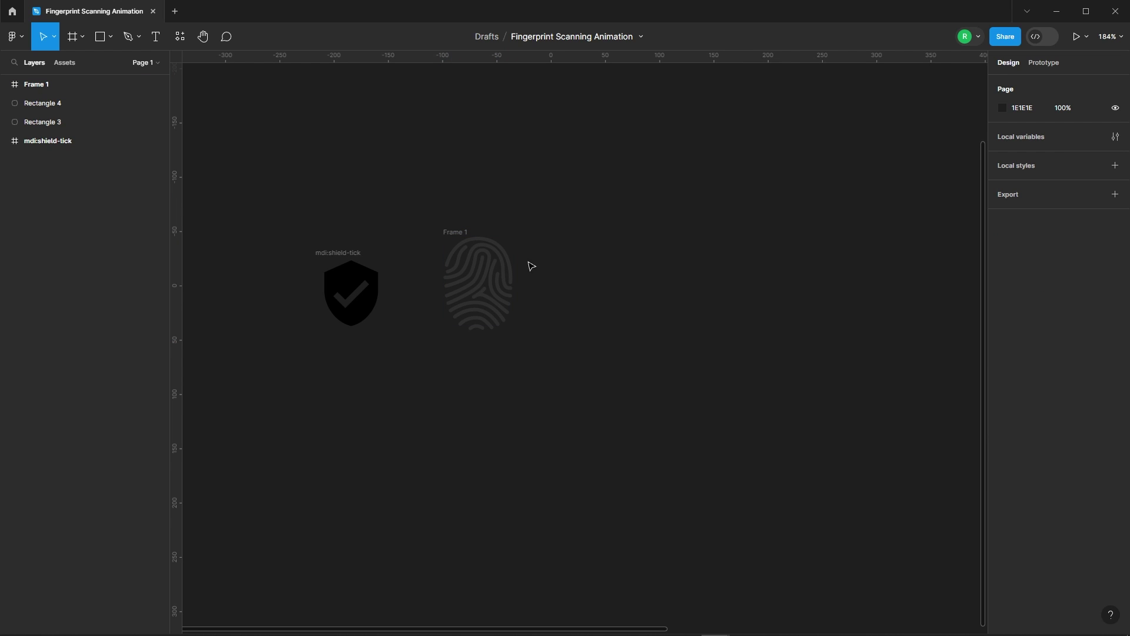
Step: Duplicate the fingerprint frame twice in a row beside the original, with the last copy at X 171
left_click(459, 233)
left_click_drag(459, 233, 761, 232)
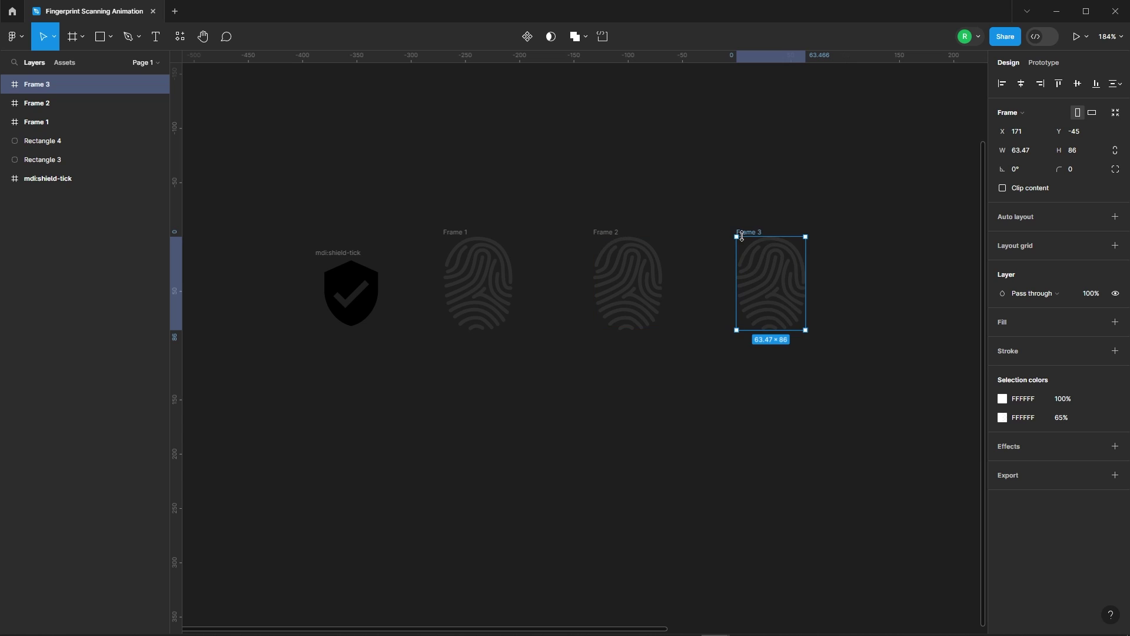
left_click(715, 208)
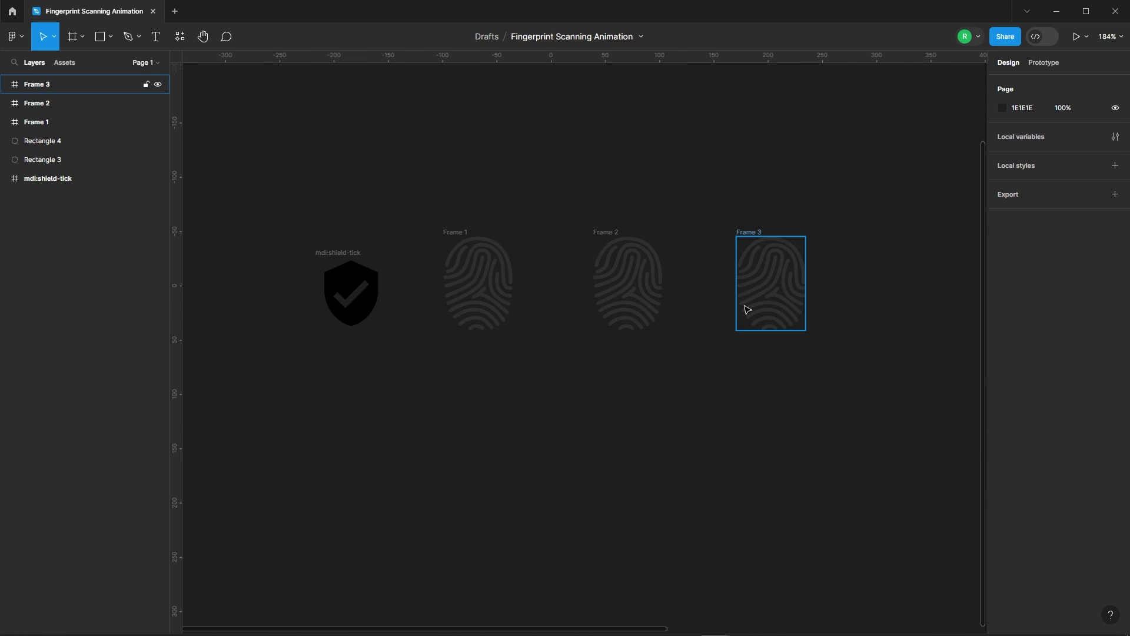
Step: Move the masked rectangle in the third fingerprint frame straight up to Y -4, so it covers the whole fingerprint
left_click(750, 231)
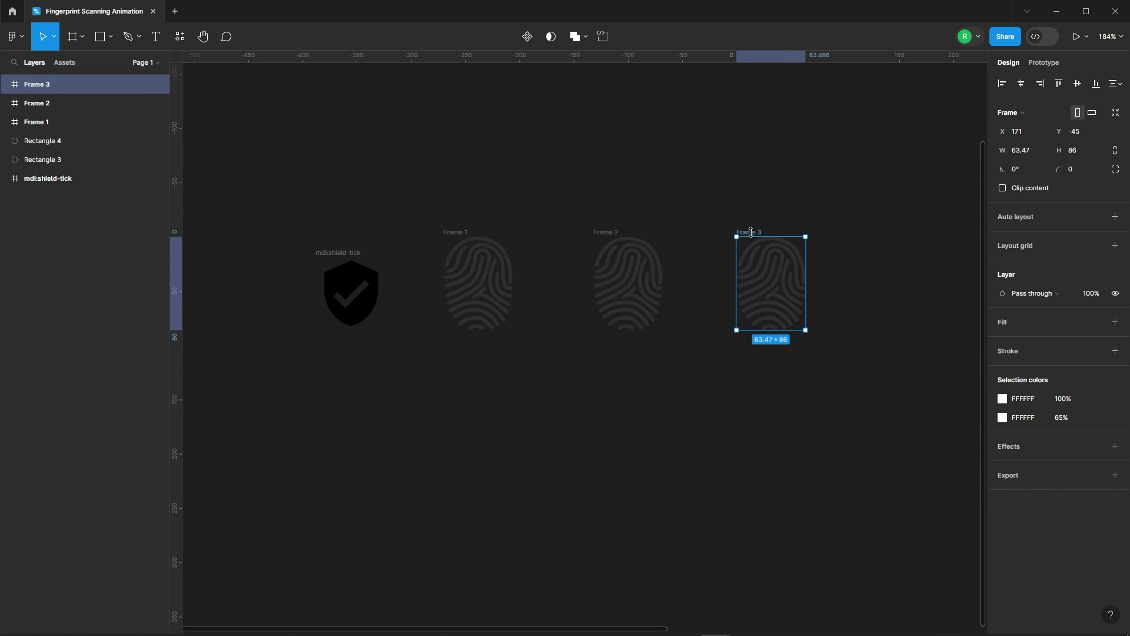
left_click(6, 85)
left_click(79, 127)
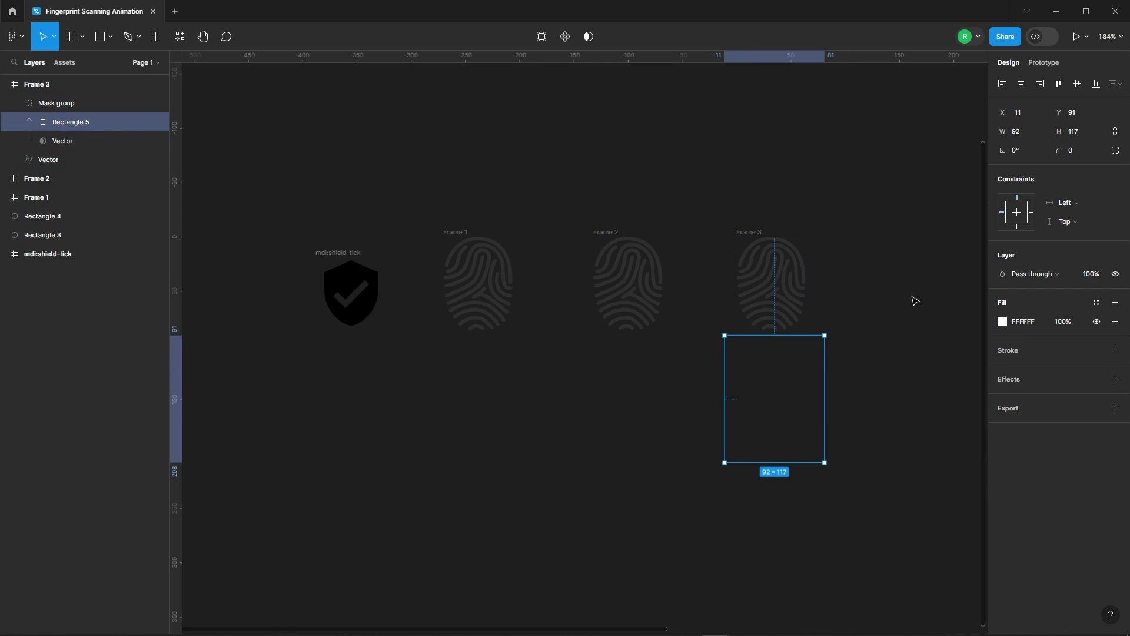
key("shift+Up")
key("shift+Up")
key("shift+Up")
key("shift+Up")
key("shift+Up")
key("shift+Up")
key("shift+Up")
key("shift+Up")
key("shift+Up")
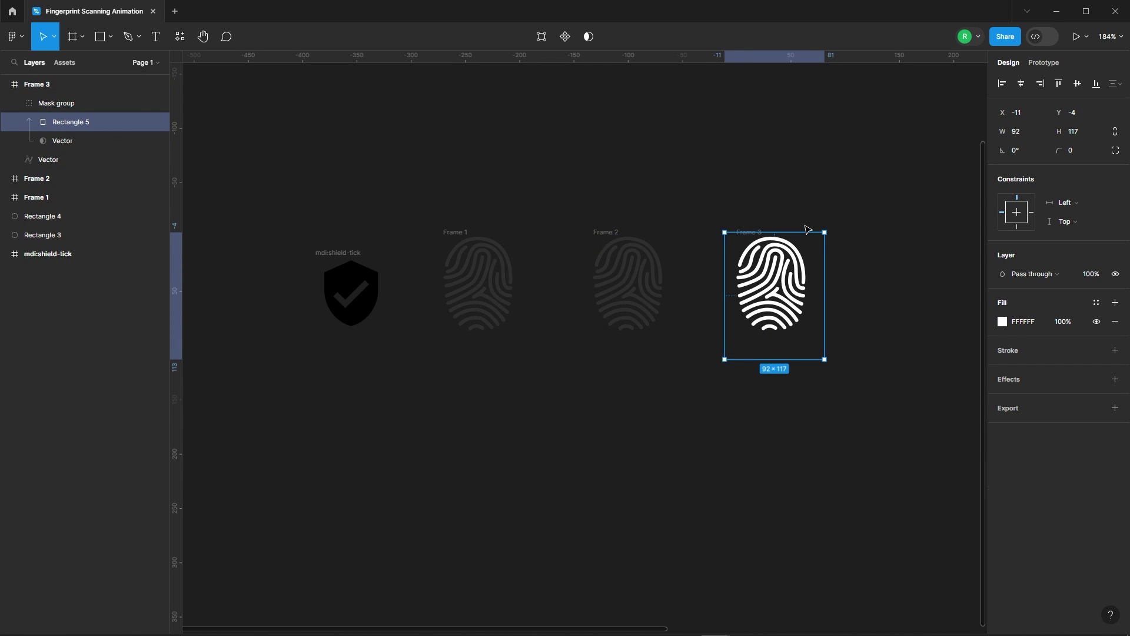
left_click(855, 209)
Step: Combine the second and third fingerprint frames into a component set with two variants
left_click_drag(580, 180, 910, 458)
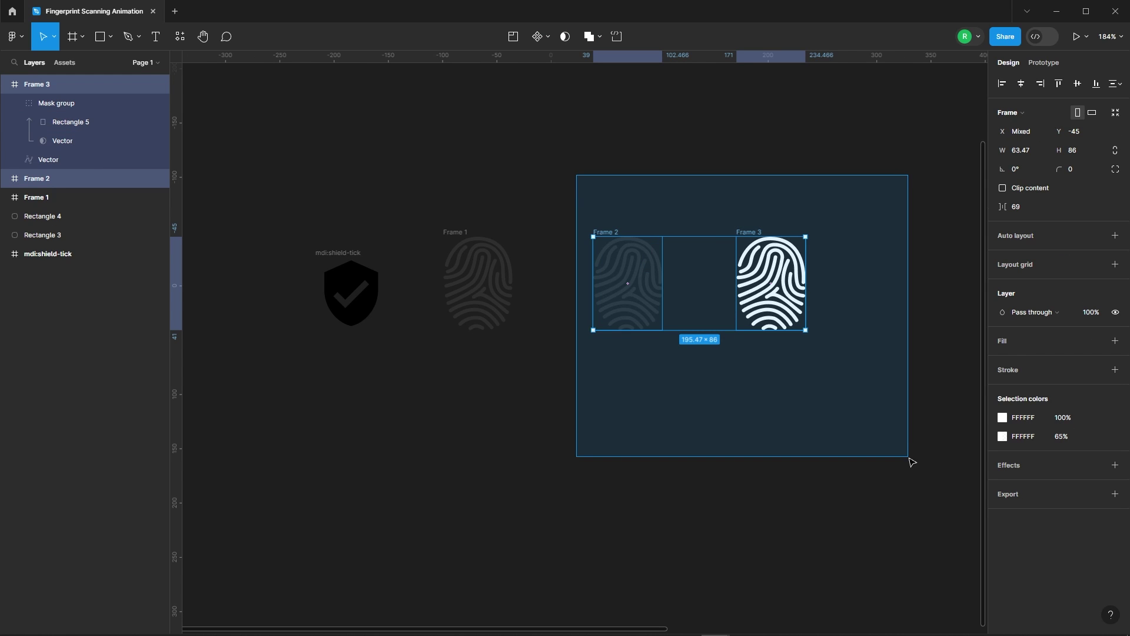
left_click(547, 36)
left_click(542, 94)
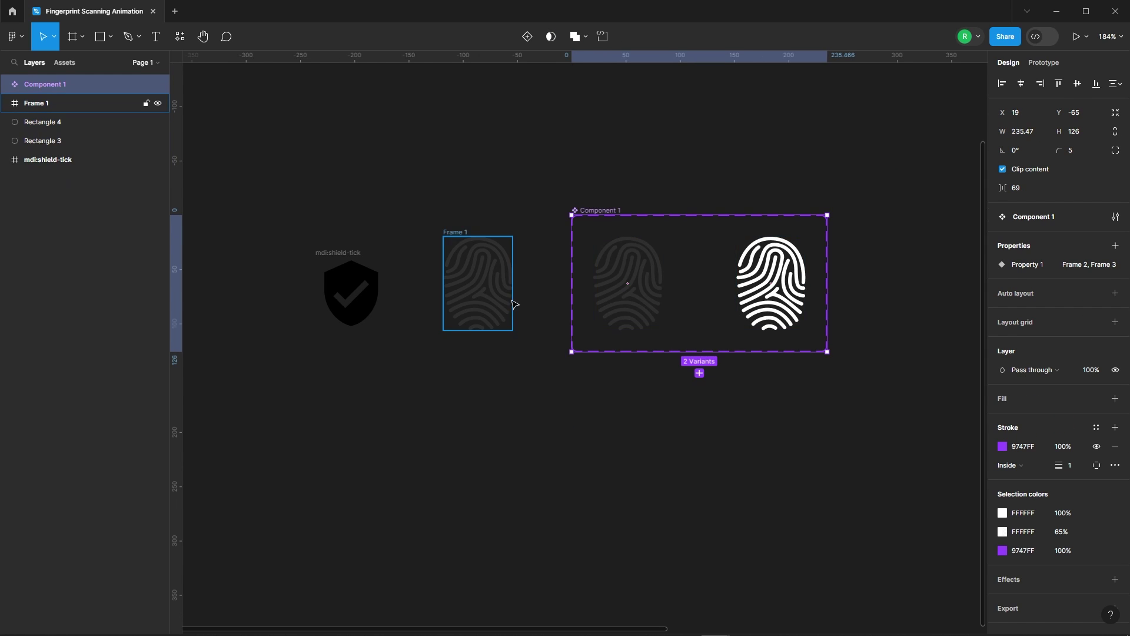
Step: Connect the faded fingerprint variant to the filled one with an After delay trigger of 1 ms
scroll(500, 283, "down", 3)
left_click(500, 284)
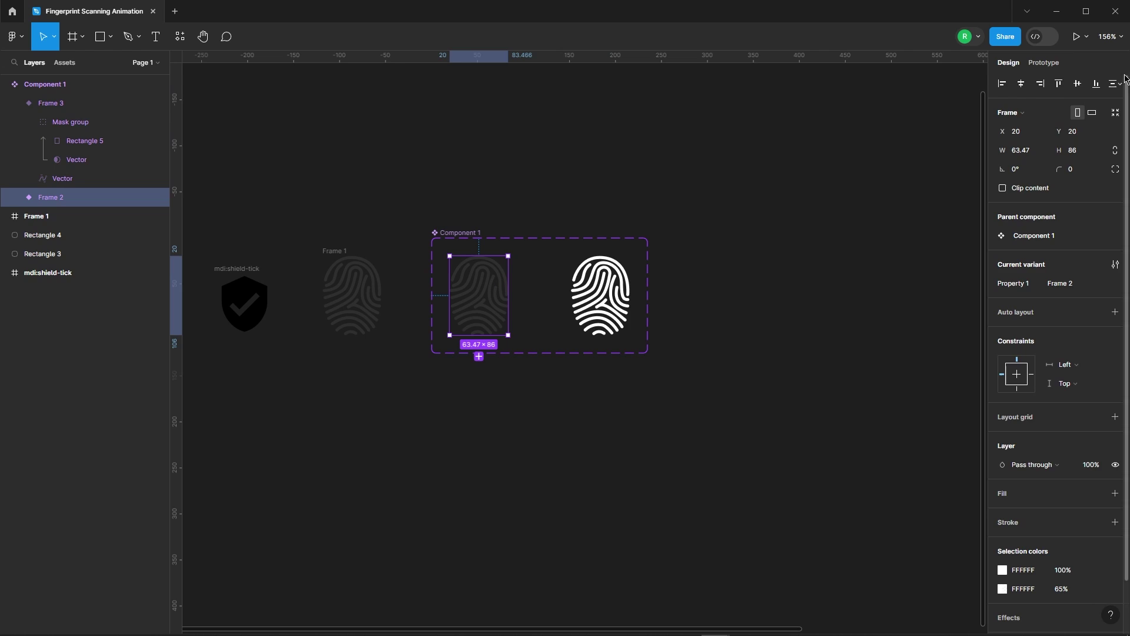
left_click(1044, 63)
left_click_drag(508, 295, 600, 293)
left_click(523, 324)
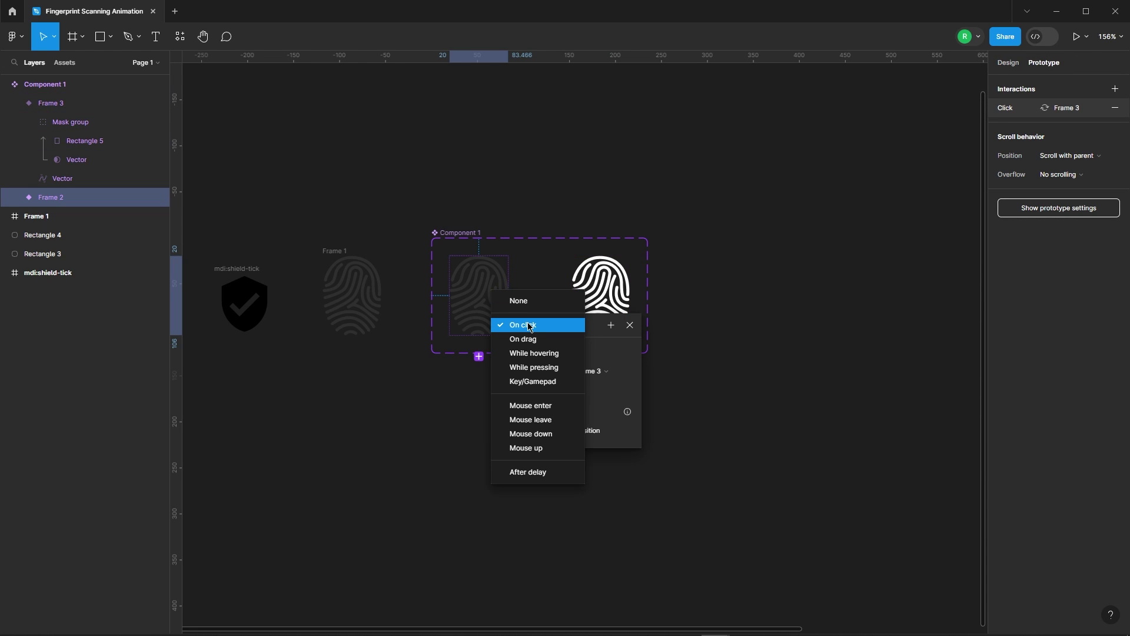
left_click(526, 473)
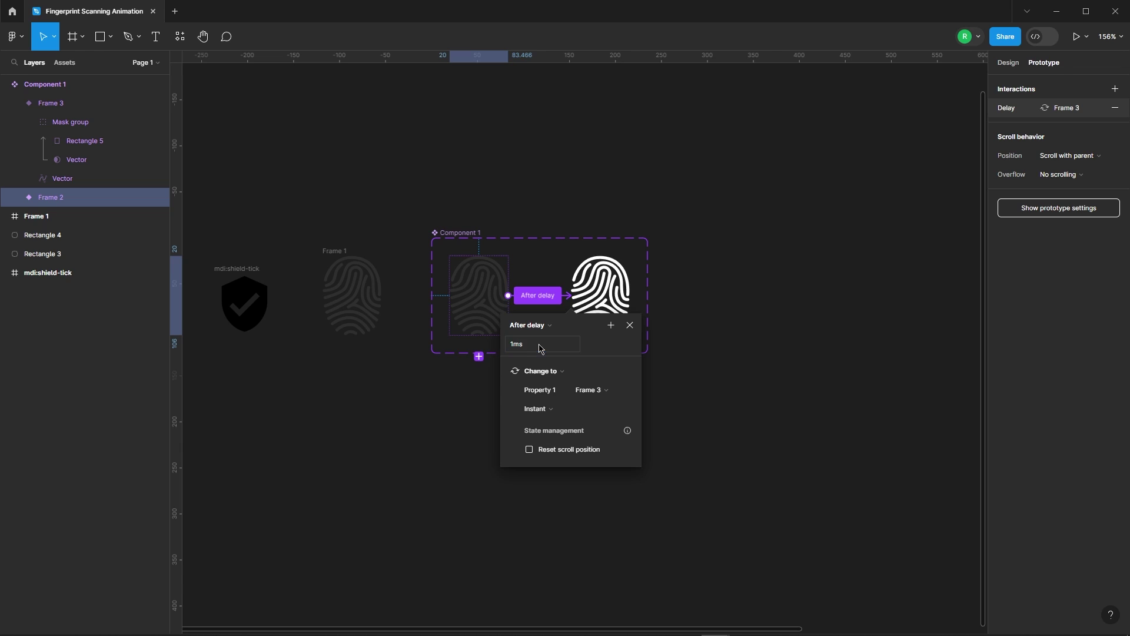
Step: Set the fingerprint transition to Smart animate with Linear easing and a duration of 2500 ms
left_click(540, 413)
left_click(544, 437)
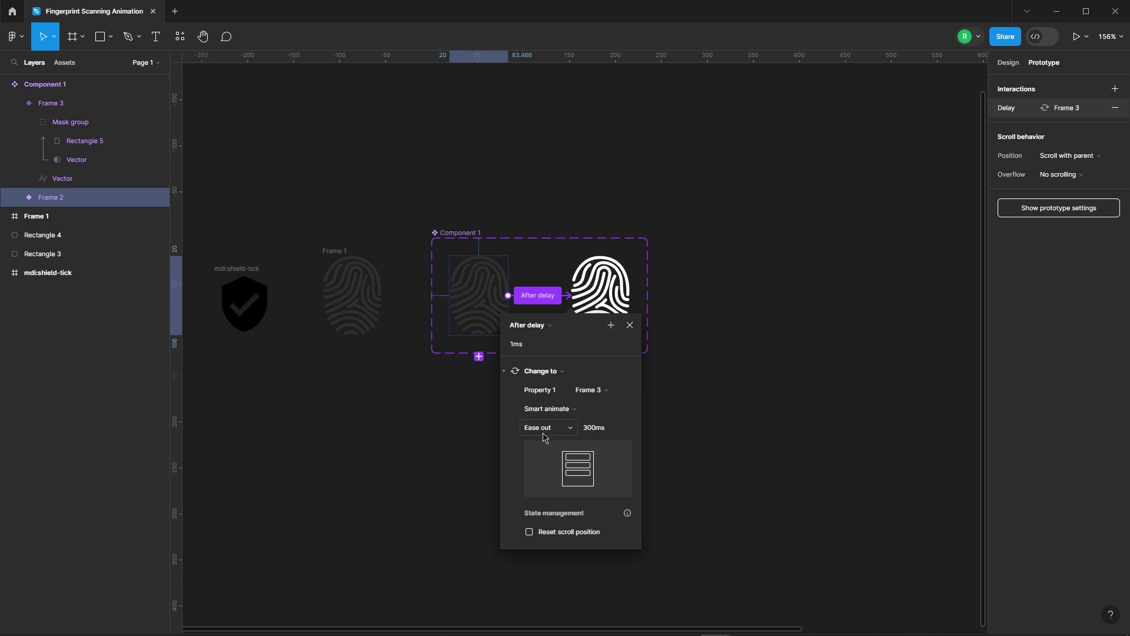
left_click(544, 436)
left_click(554, 391)
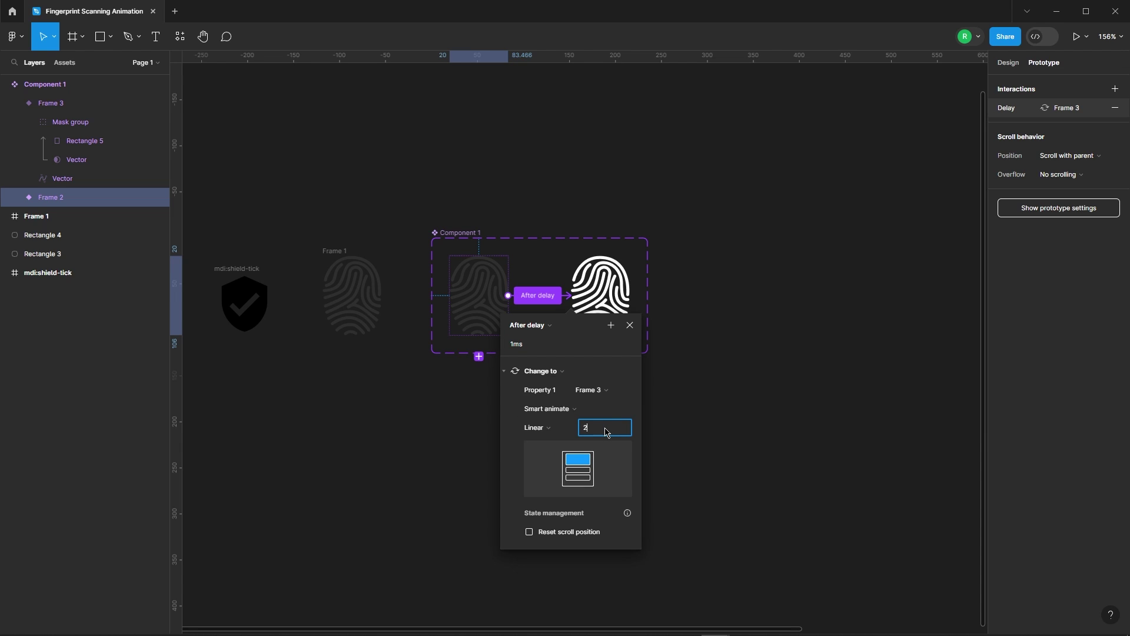
left_click(630, 325)
left_click(680, 269)
Step: Draw a circle about 110 × 110 below the fingerprint frames
scroll(498, 209, "down", 5)
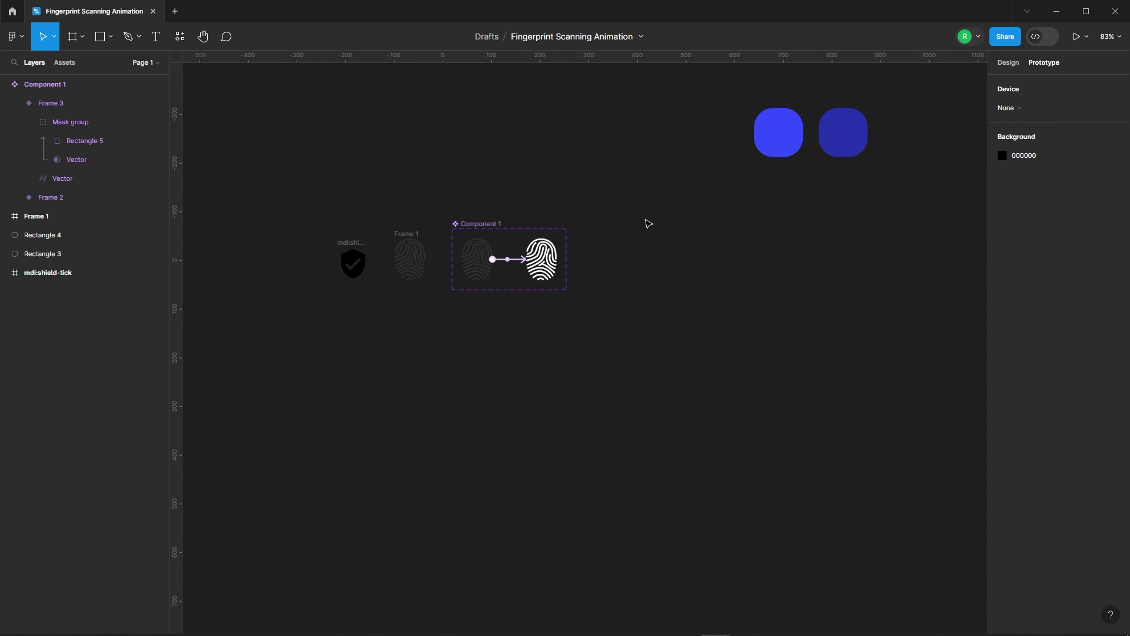
left_click(110, 36)
left_click(71, 106)
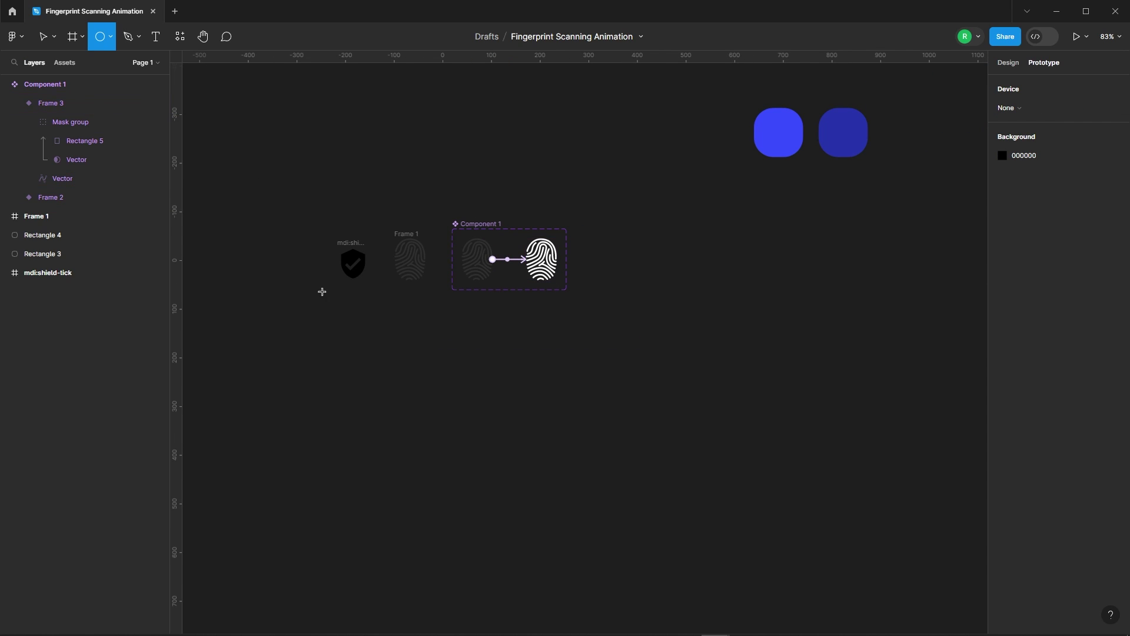
scroll(363, 293, "up", 3)
left_click_drag(433, 360, 534, 461)
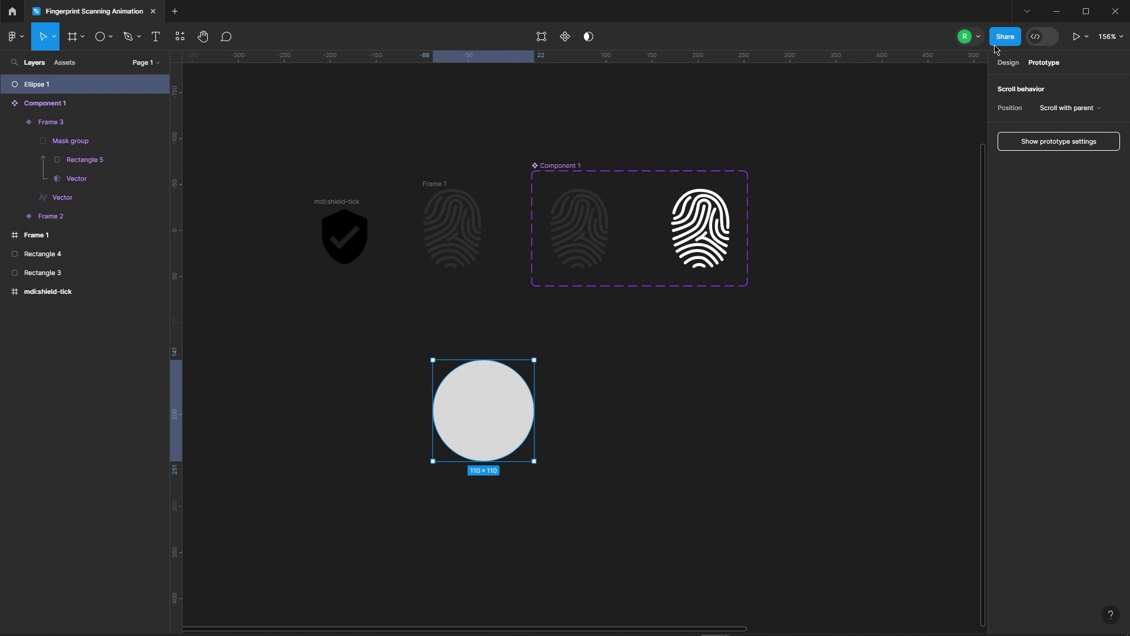
Step: Resize the circle to 175 × 175 and set its fill to white FFFFFF
left_click(1008, 63)
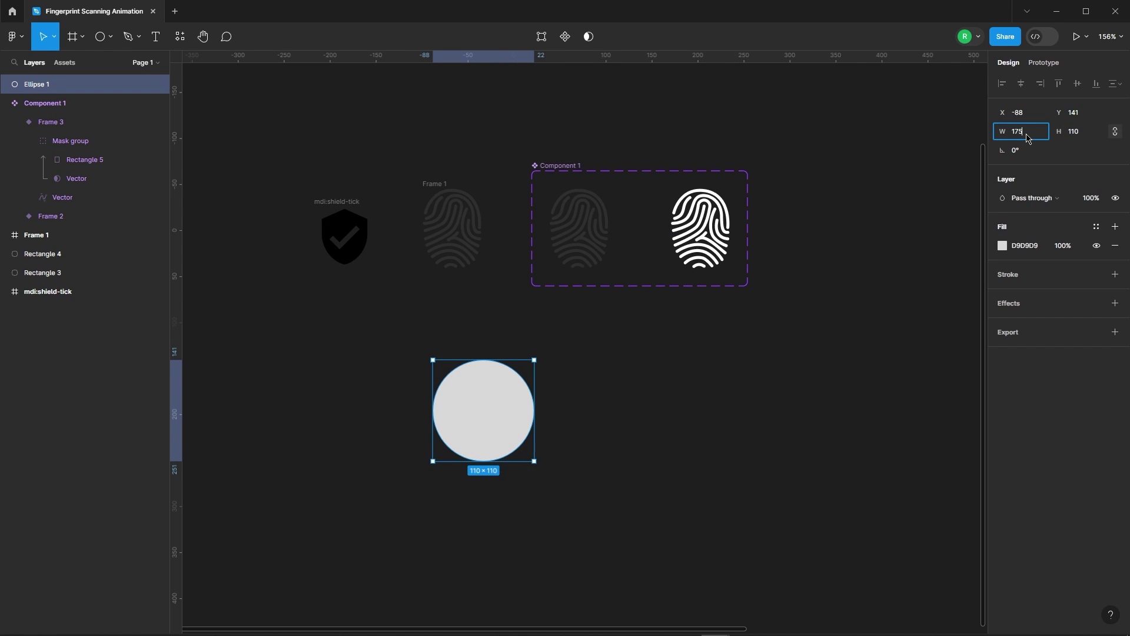
key("Return")
left_click(1004, 247)
left_click_drag(885, 338, 847, 284)
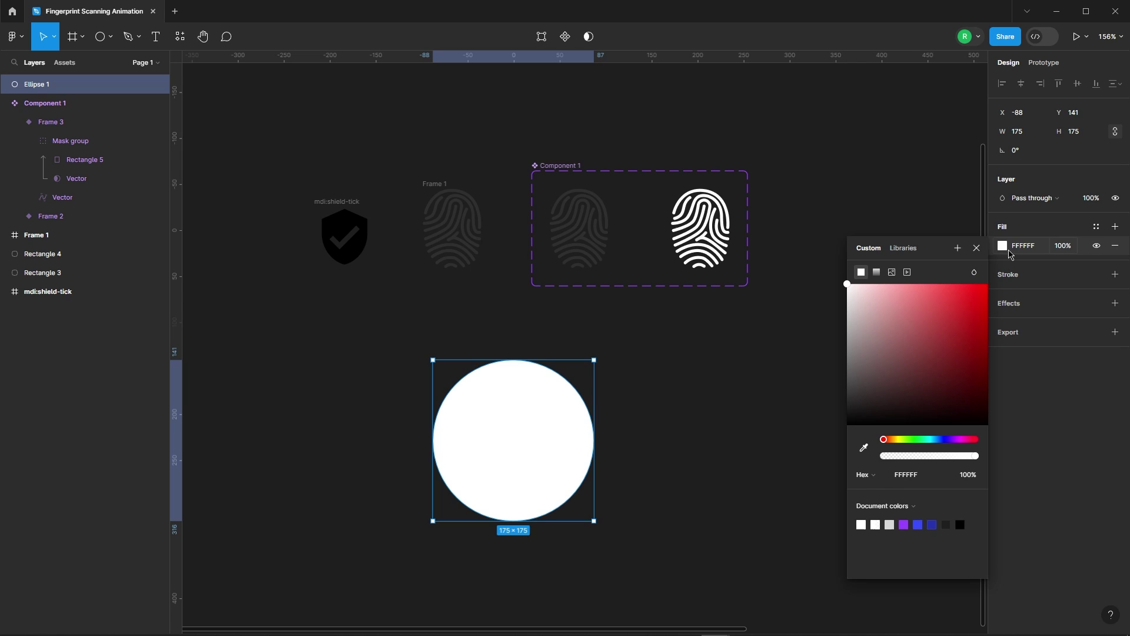
left_click(978, 249)
Step: Turn the circle into a thin quarter arc with a -25% sweep, a 95% ratio and a corner radius of 10
left_click_drag(588, 442, 512, 394)
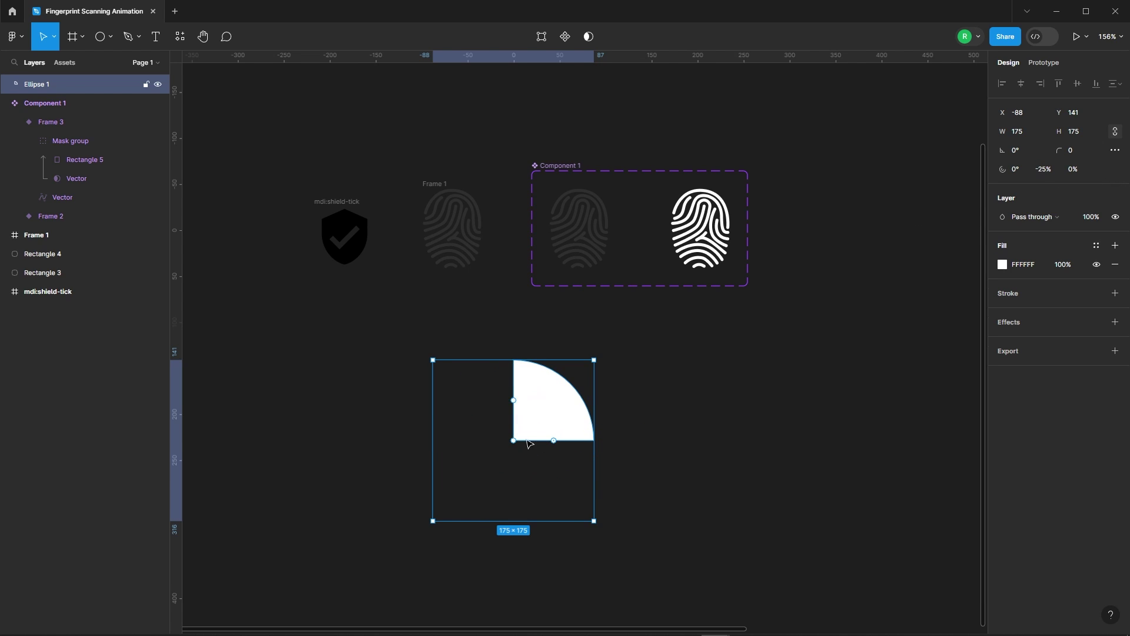
scroll(529, 443, "up", 3)
left_click_drag(510, 442, 590, 394)
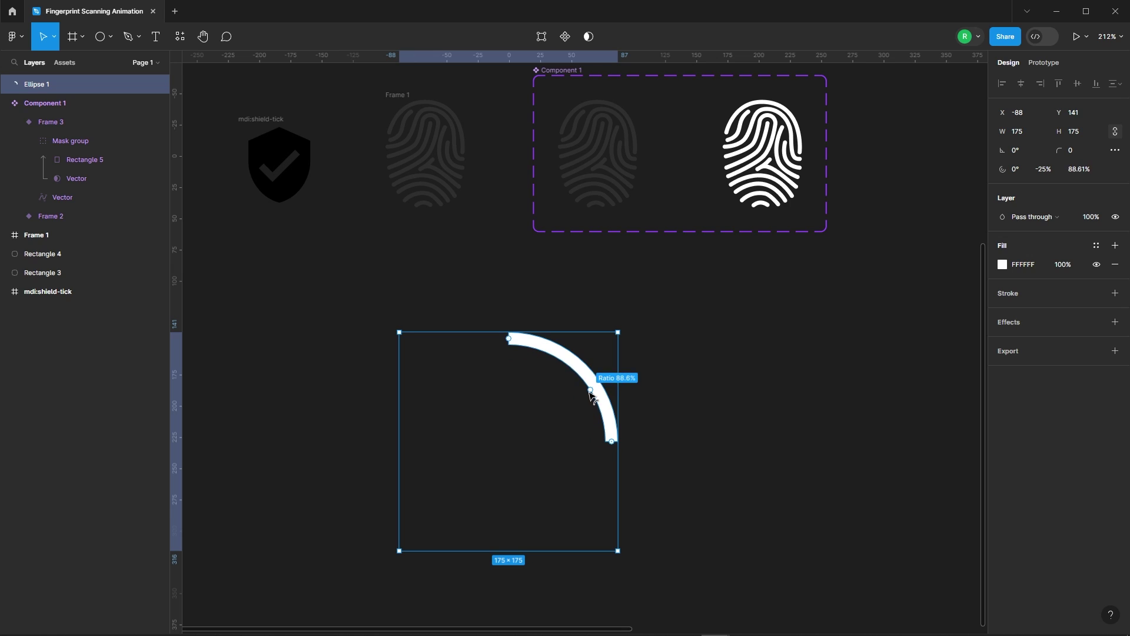
left_click(1089, 170)
key("Return")
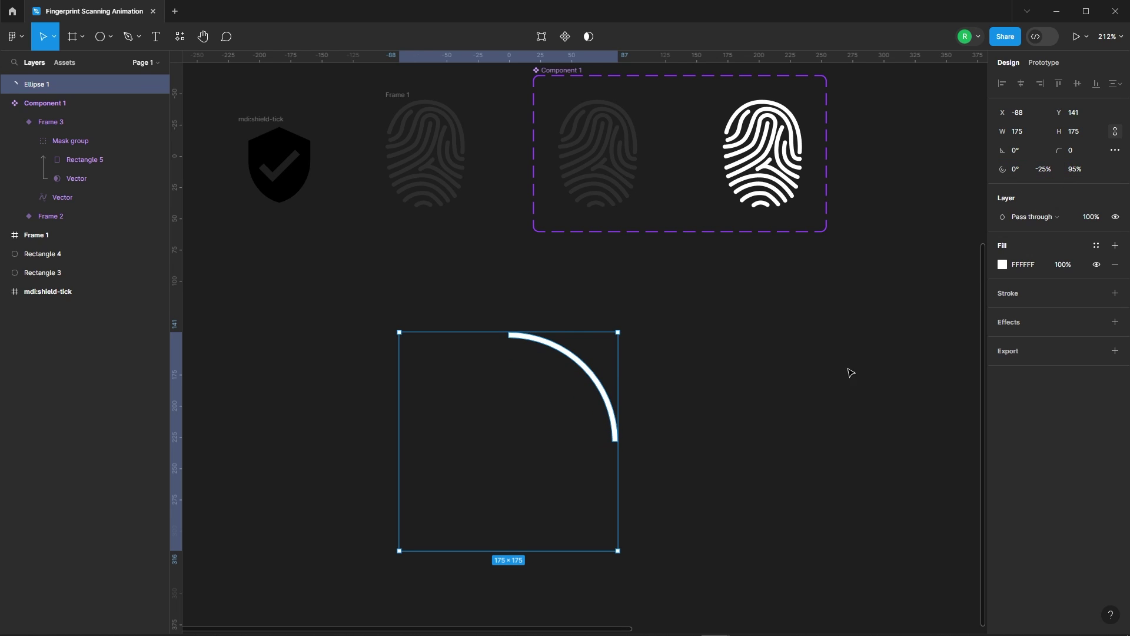
type("10")
key("Return")
left_click(713, 358)
Step: Wrap the quarter arc in its own frame
scroll(397, 352, "down", 3)
left_click(483, 360)
right_click(478, 358)
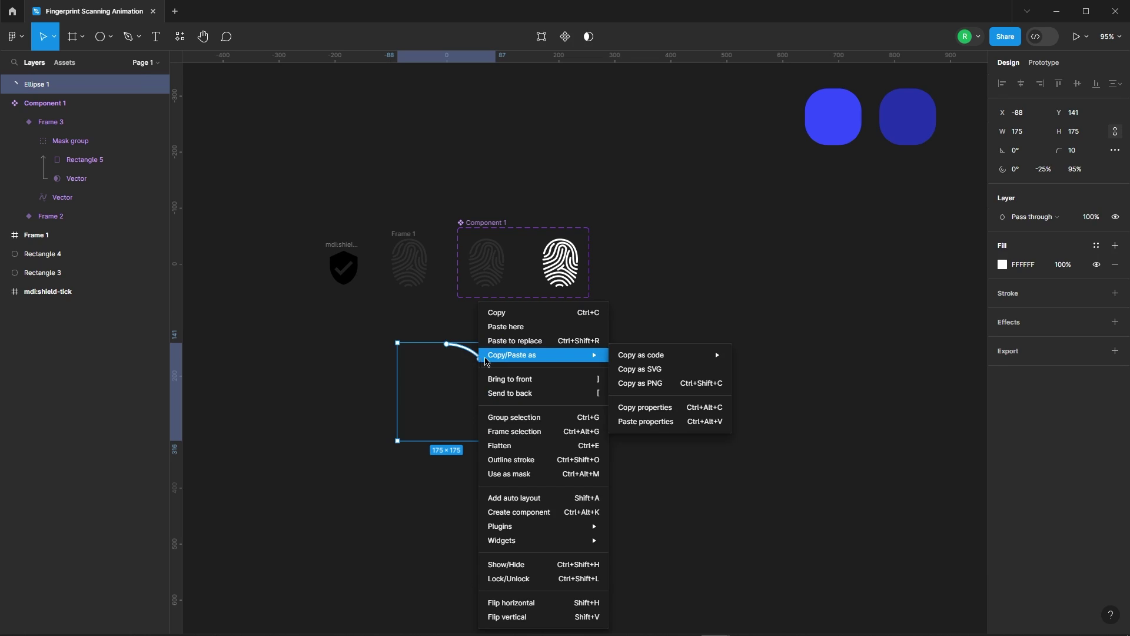
left_click(519, 432)
left_click(568, 424)
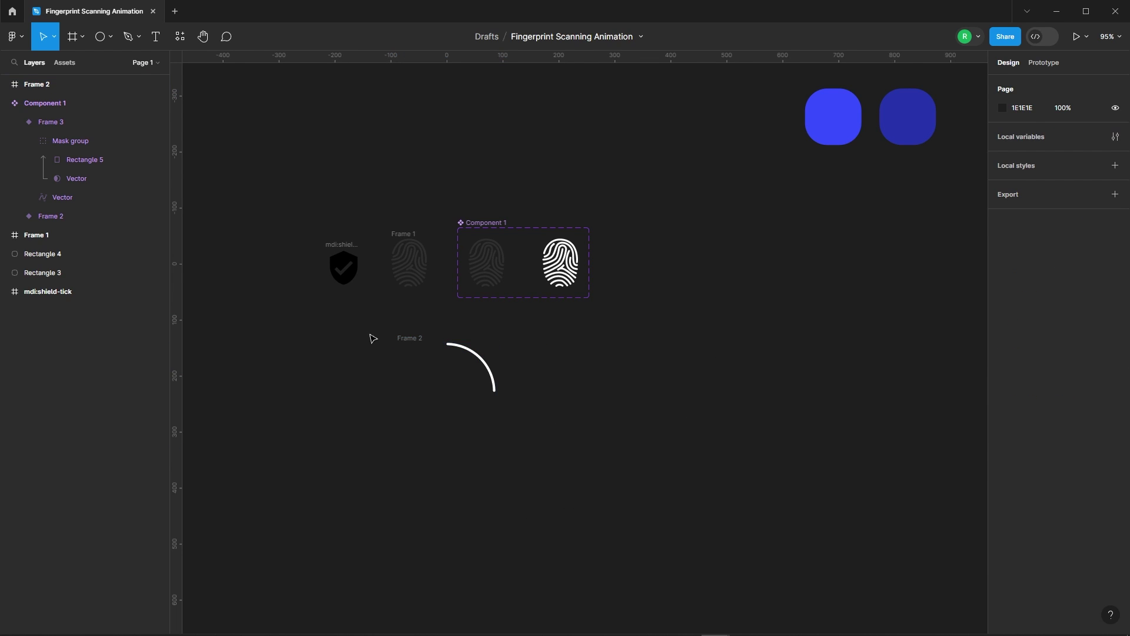
Step: Duplicate the arc frame in the same row at X 236 and rotate the copy's arc to -90°
left_click(409, 339)
left_click_drag(412, 340, 593, 340)
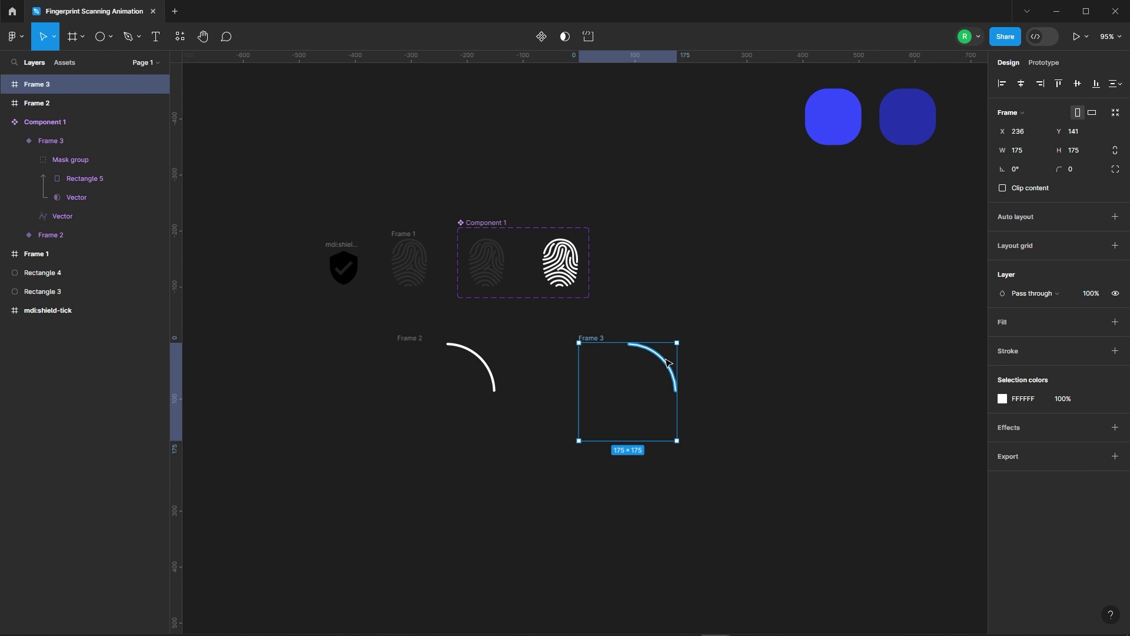
left_click(665, 360)
left_click_drag(682, 341, 696, 459)
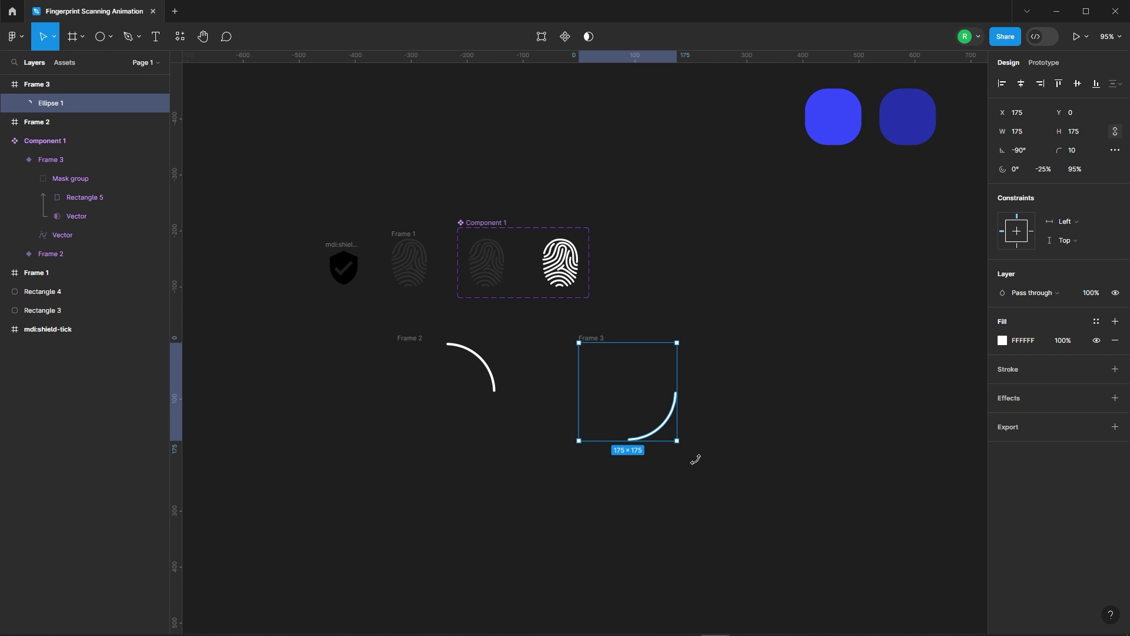
Step: Duplicate the second arc frame in the same row at X 542 and rotate the copy's arc to 180°
left_click(596, 337)
left_click_drag(595, 336, 766, 339)
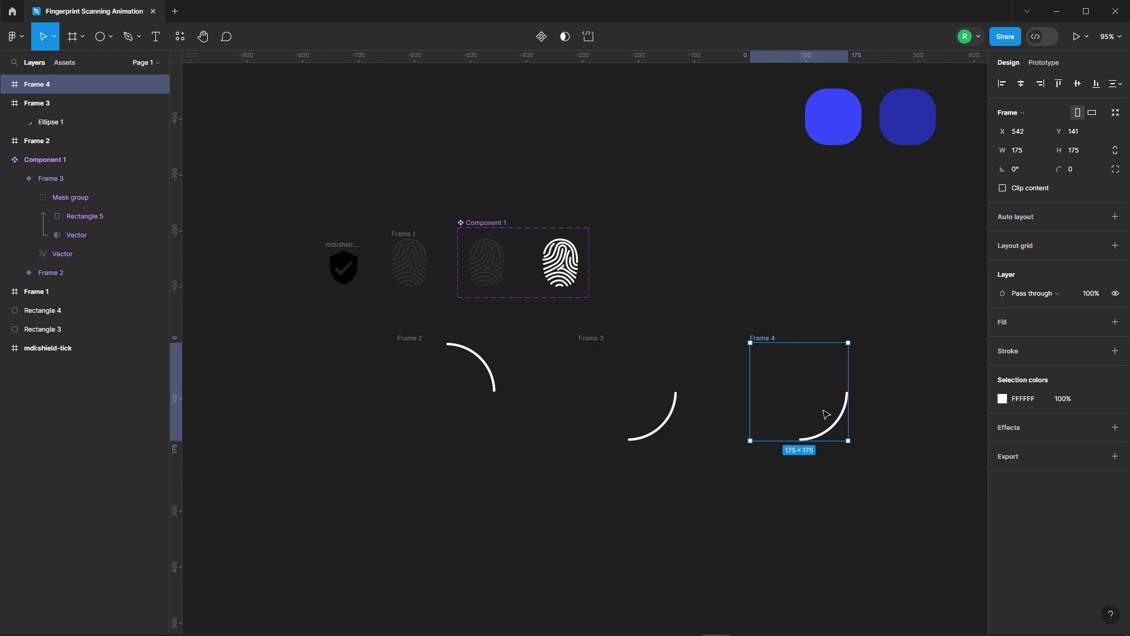
left_click(836, 431)
left_click_drag(848, 333, 880, 477)
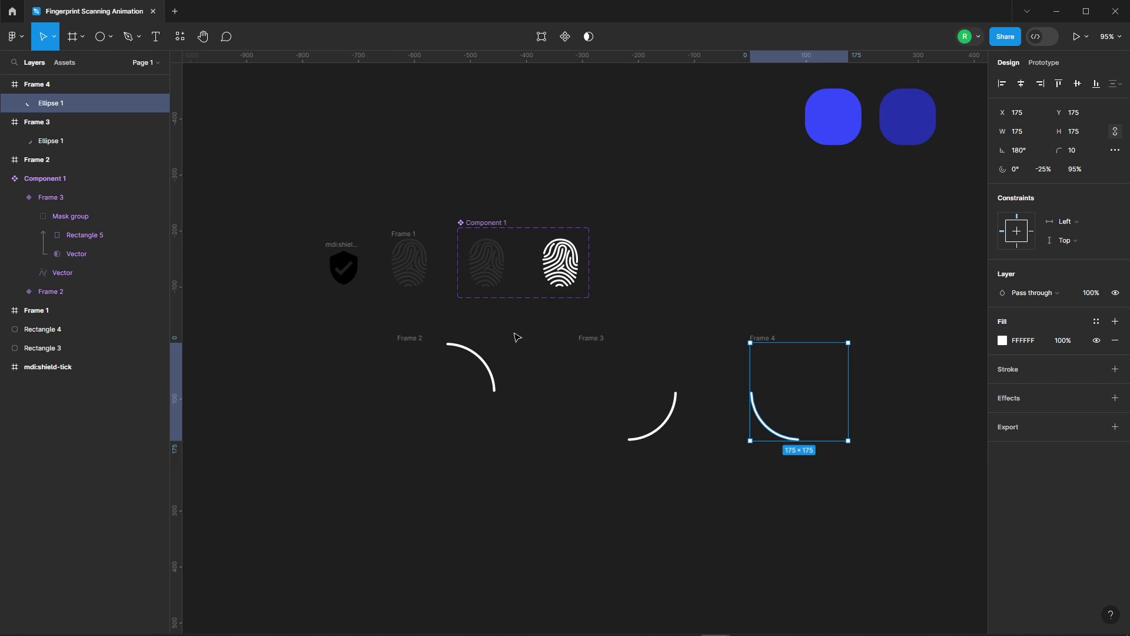
Step: Duplicate the third arc frame further along the row and rotate the new copy's arc to 90°
scroll(736, 359, "right", 3)
left_click(738, 358)
left_click_drag(605, 326, 827, 334)
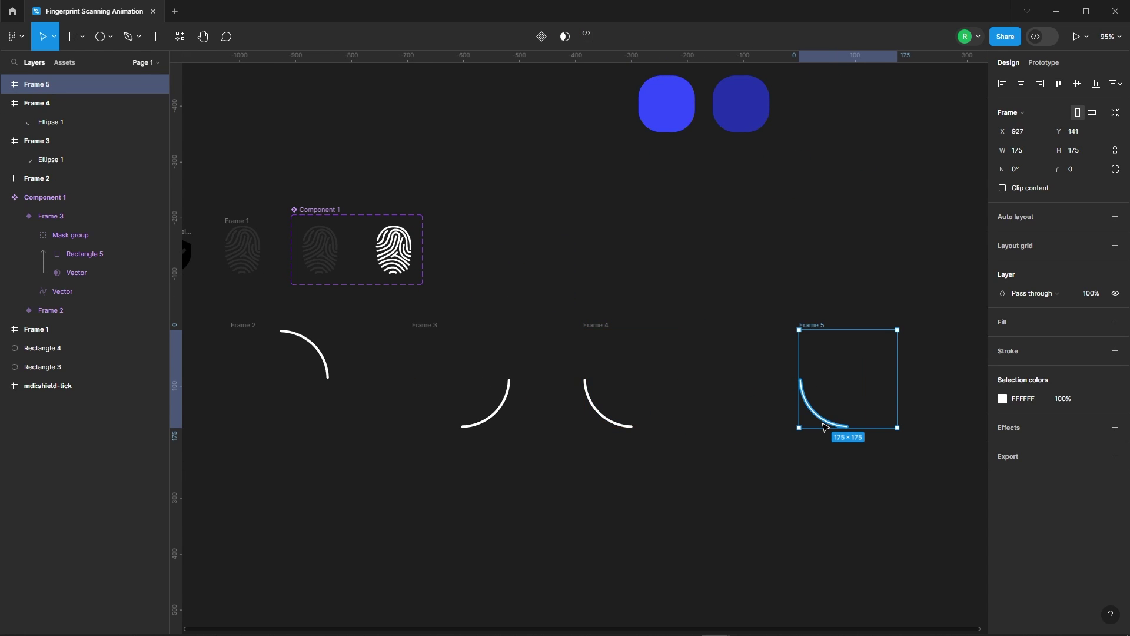
left_click(823, 423)
left_click_drag(902, 326, 921, 464)
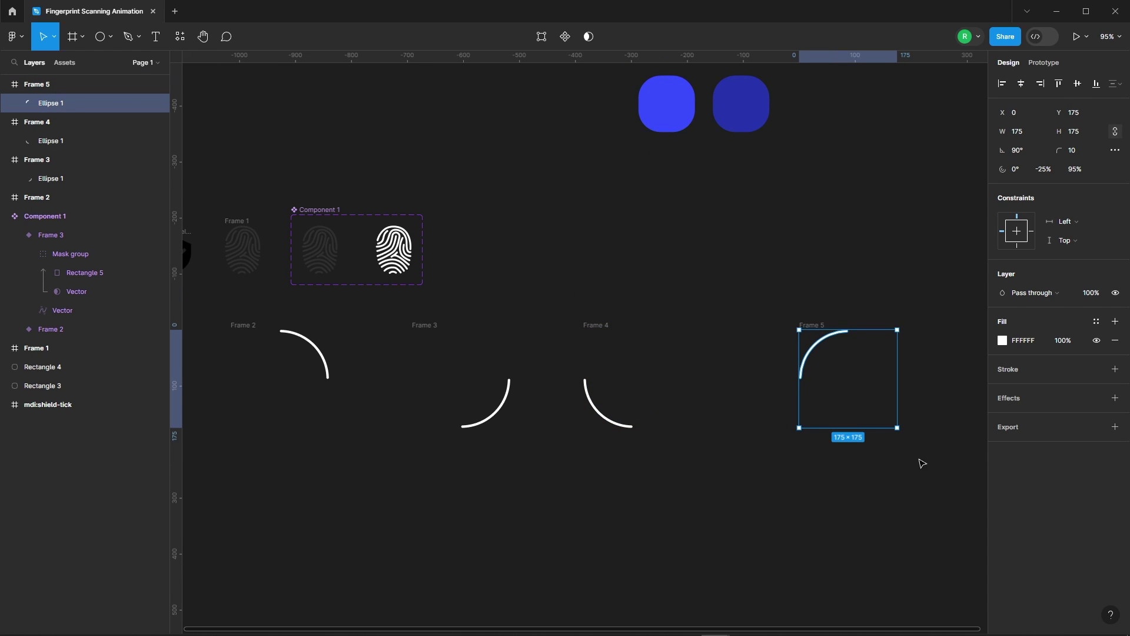
Step: Move the fourth arc frame closer to the third one, at X 773
left_click(740, 285)
scroll(769, 308, "down", 2)
left_click_drag(803, 319, 741, 319)
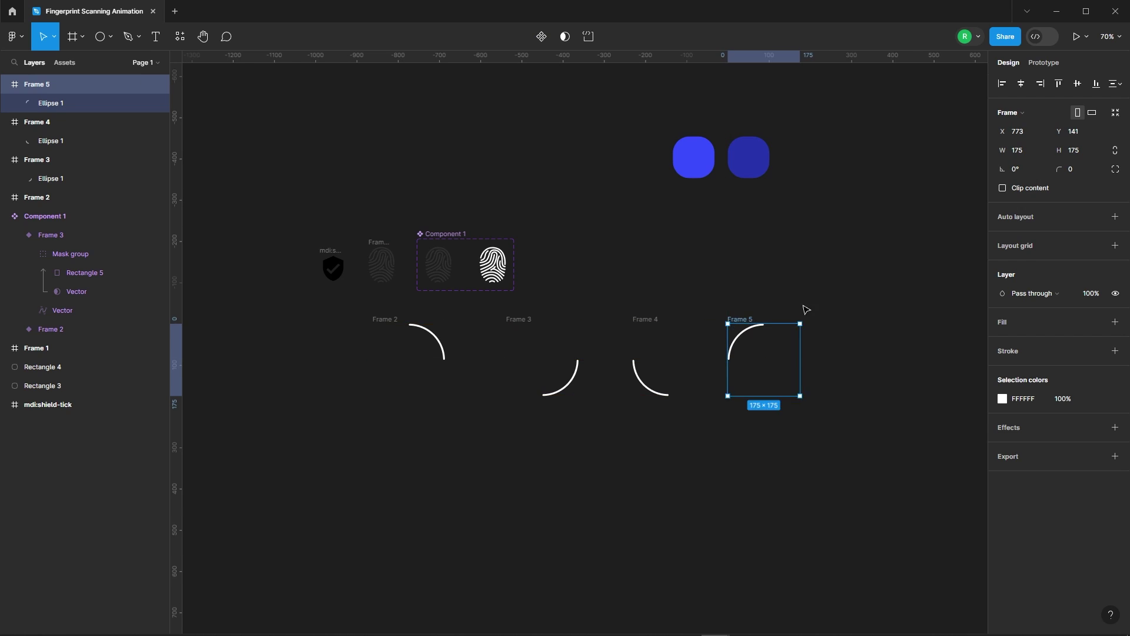
Step: Combine the four arc frames into a component set
left_click_drag(873, 318, 323, 430)
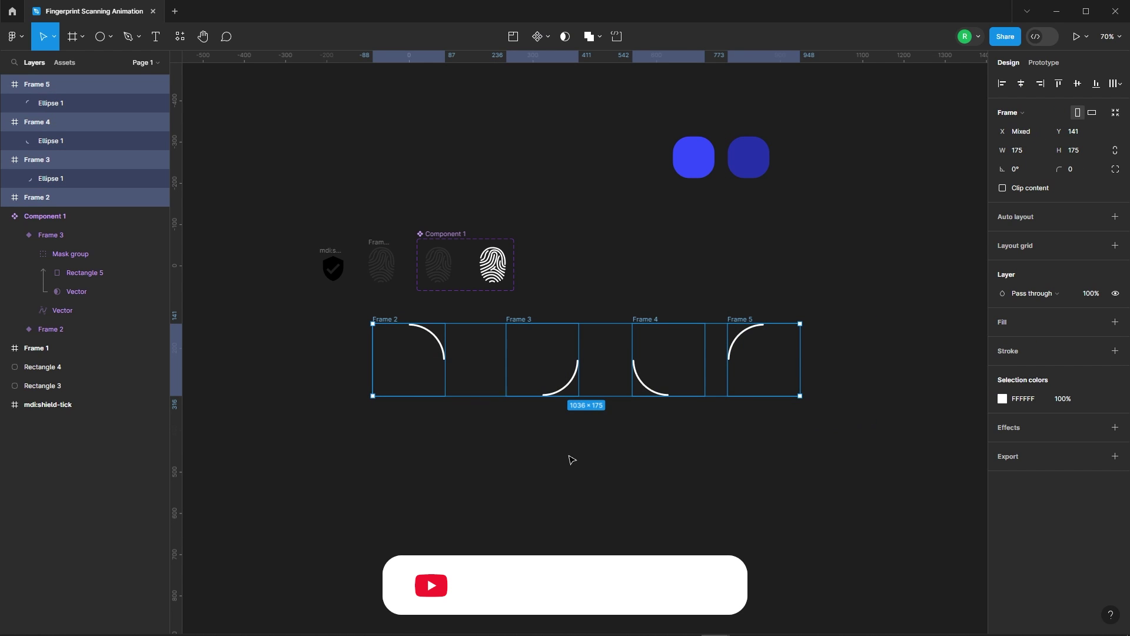
left_click(546, 37)
left_click(537, 95)
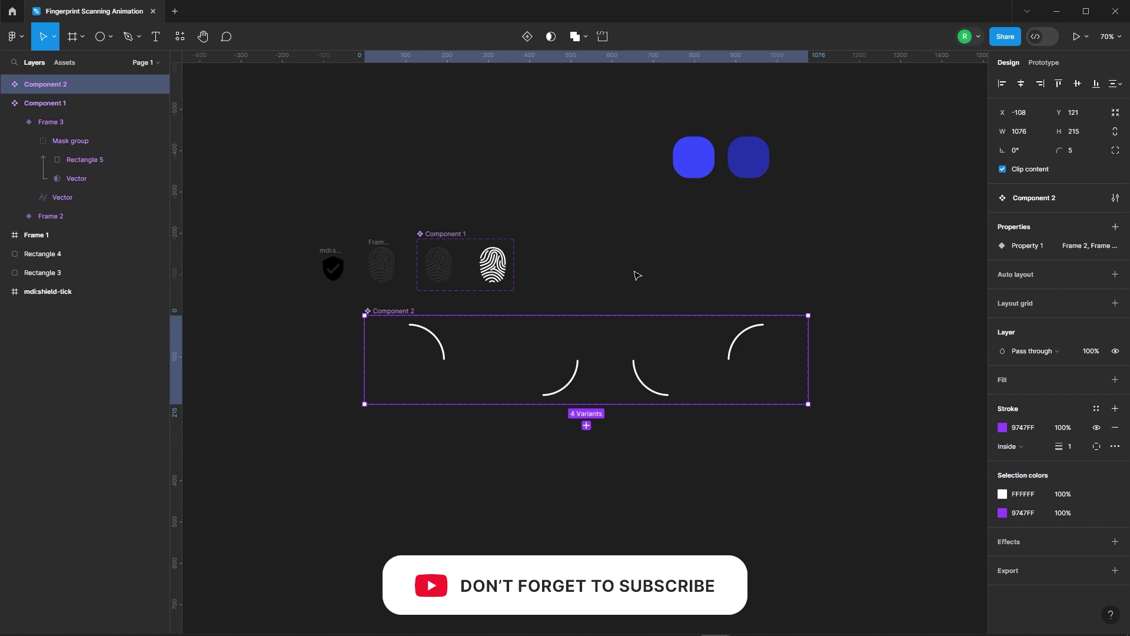
Step: Connect the first arc variant to the second with an After delay trigger of 1 ms
left_click(416, 371)
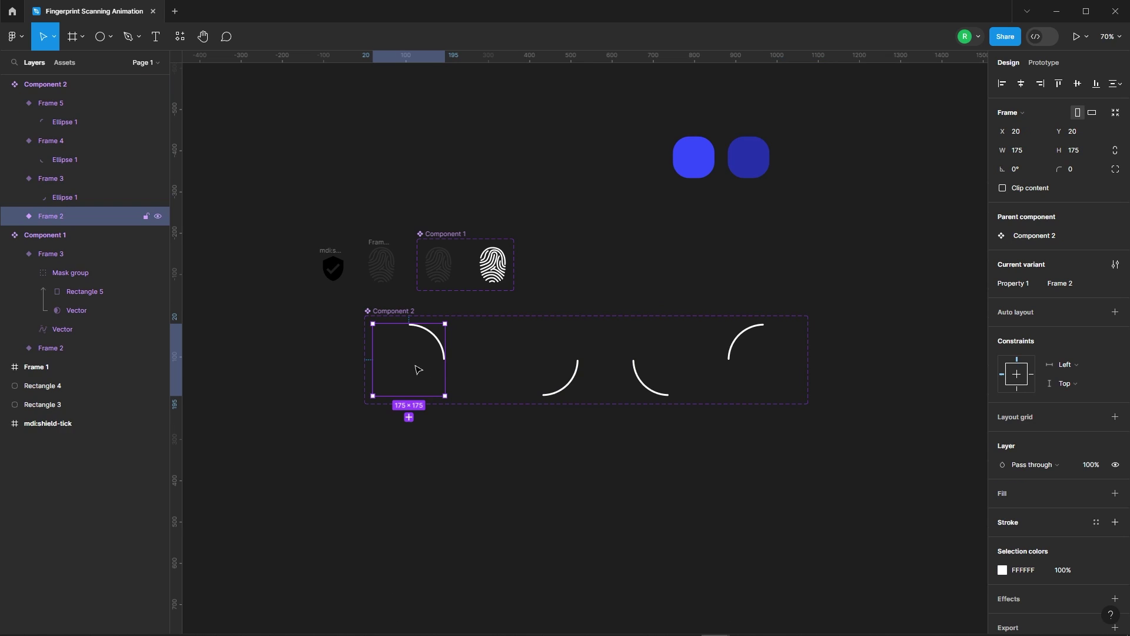
left_click(1045, 68)
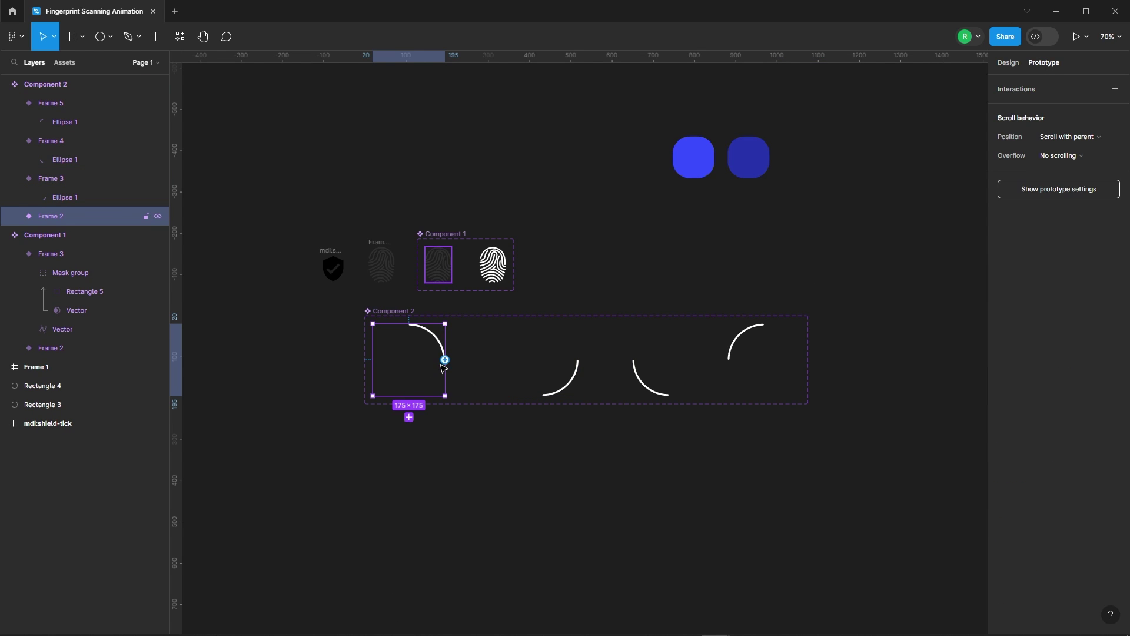
left_click_drag(445, 360, 555, 356)
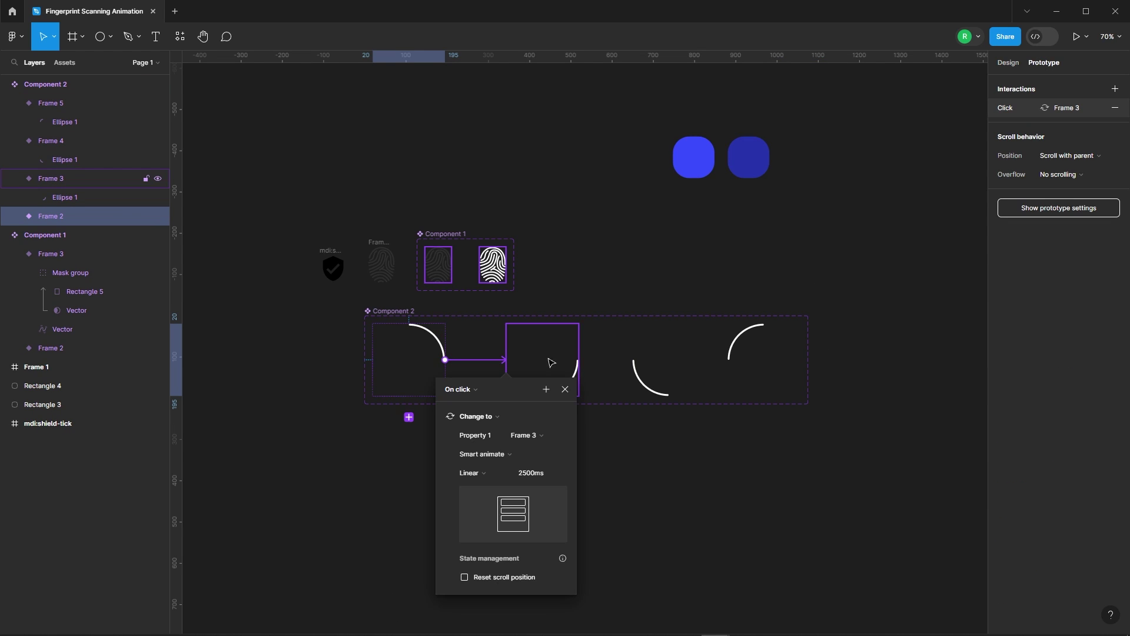
left_click(463, 390)
left_click(477, 537)
left_click(480, 409)
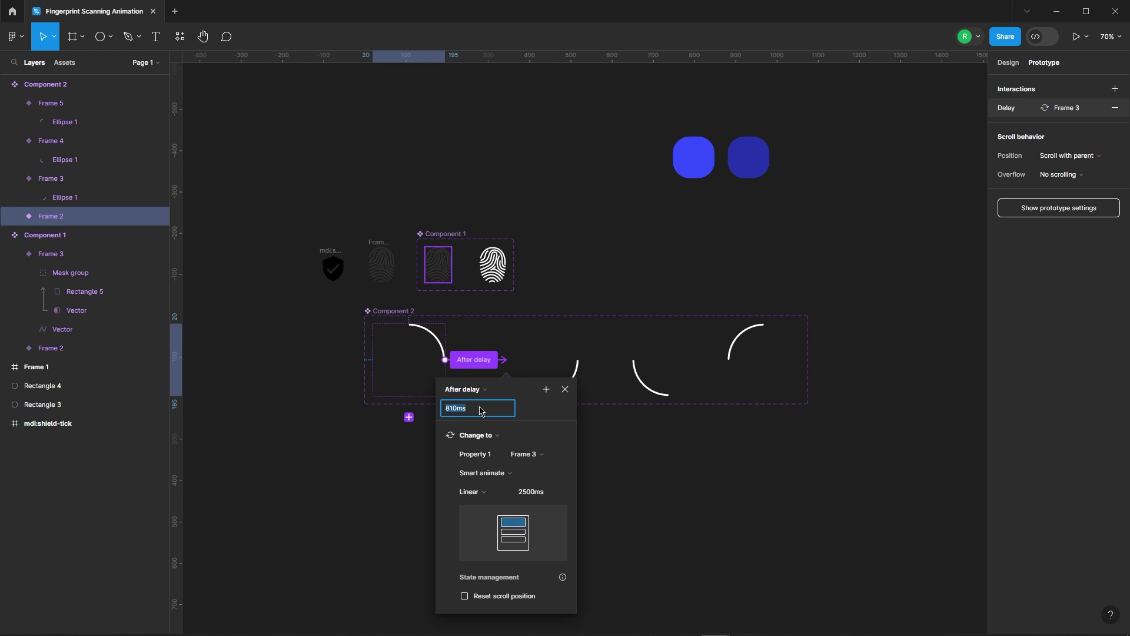
type("1")
key("Return")
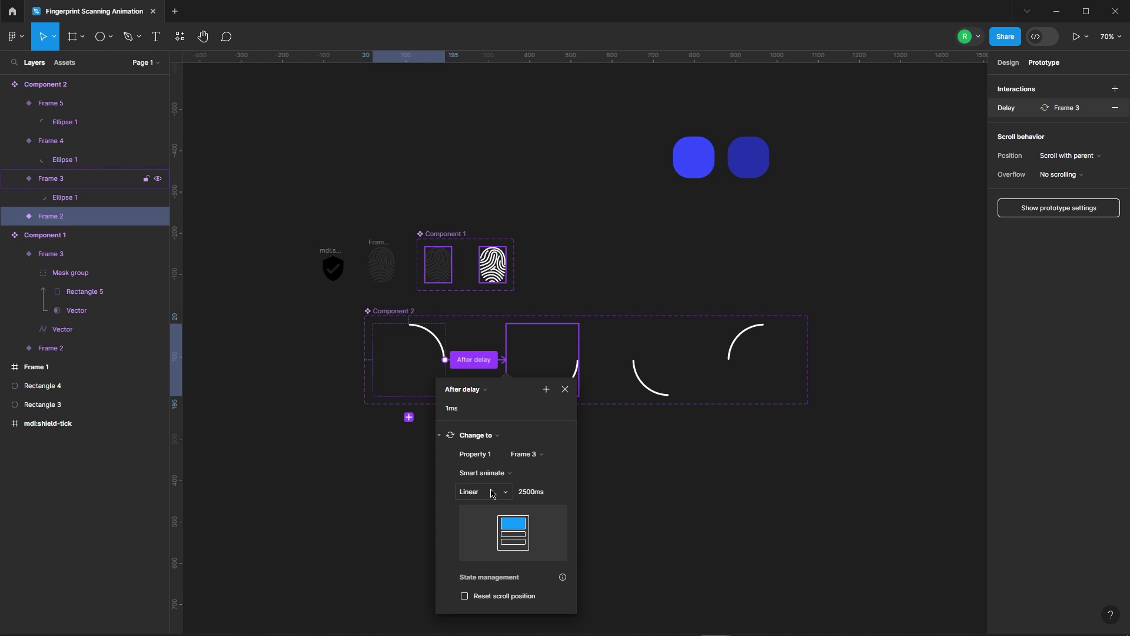
Step: Set the duration of the first arc variant's Smart animate transition to 400 ms
left_click(538, 495)
type("400")
key("Return")
Step: Connect the second arc variant to the third with an After delay trigger
left_click(561, 351)
left_click_drag(578, 359, 653, 360)
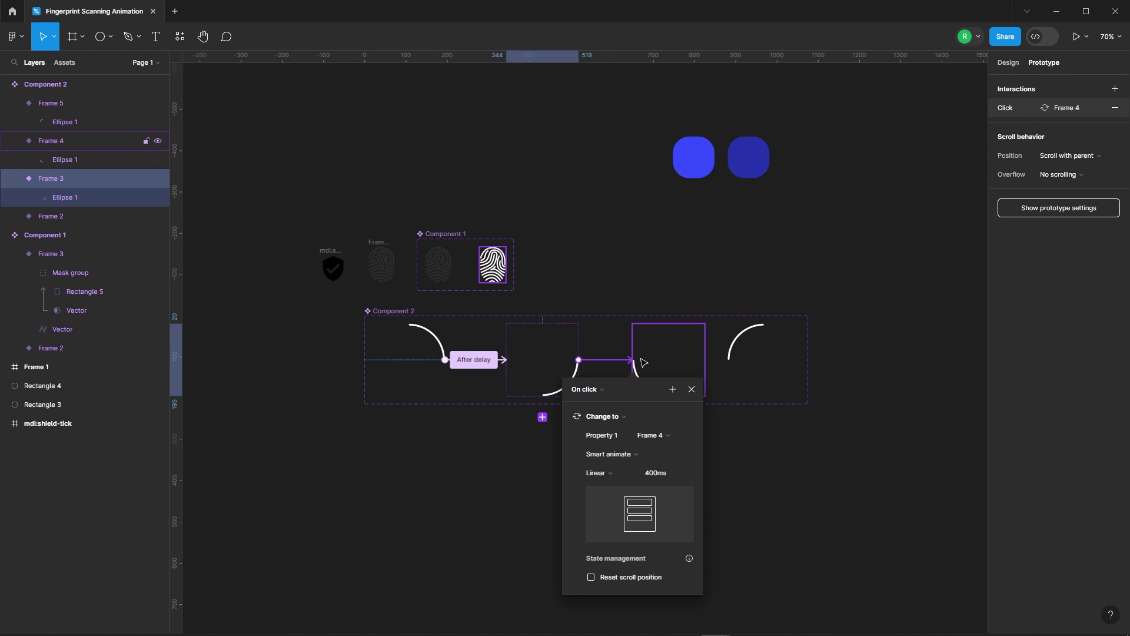
left_click(588, 389)
left_click(589, 536)
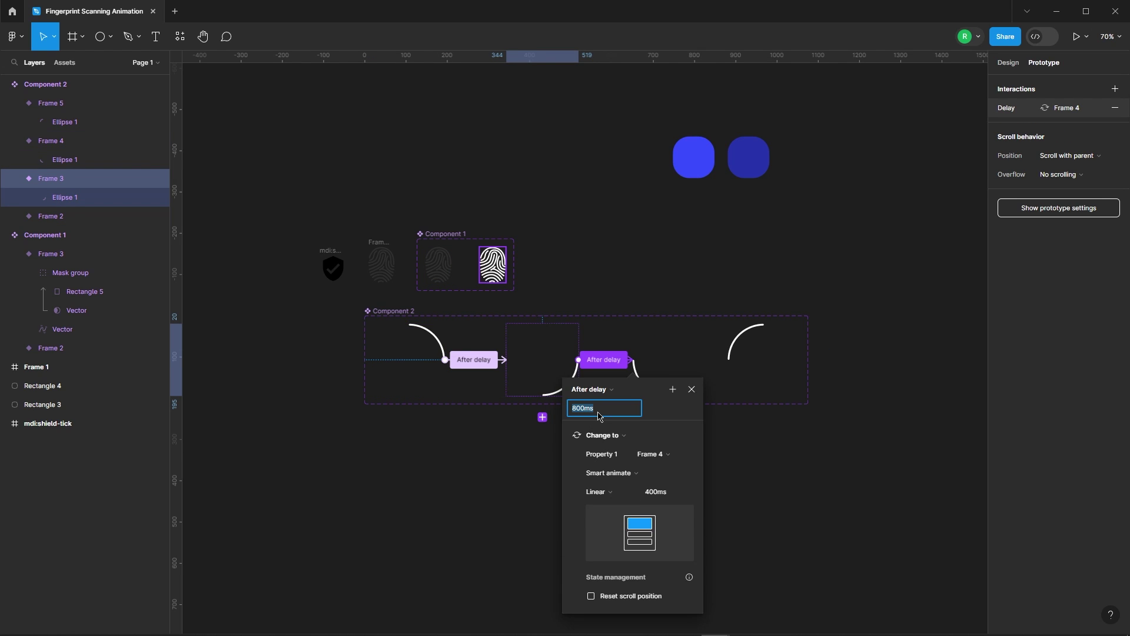
left_click(692, 389)
Step: Connect the third arc variant to the fourth with an After delay trigger of 1 ms
left_click(677, 362)
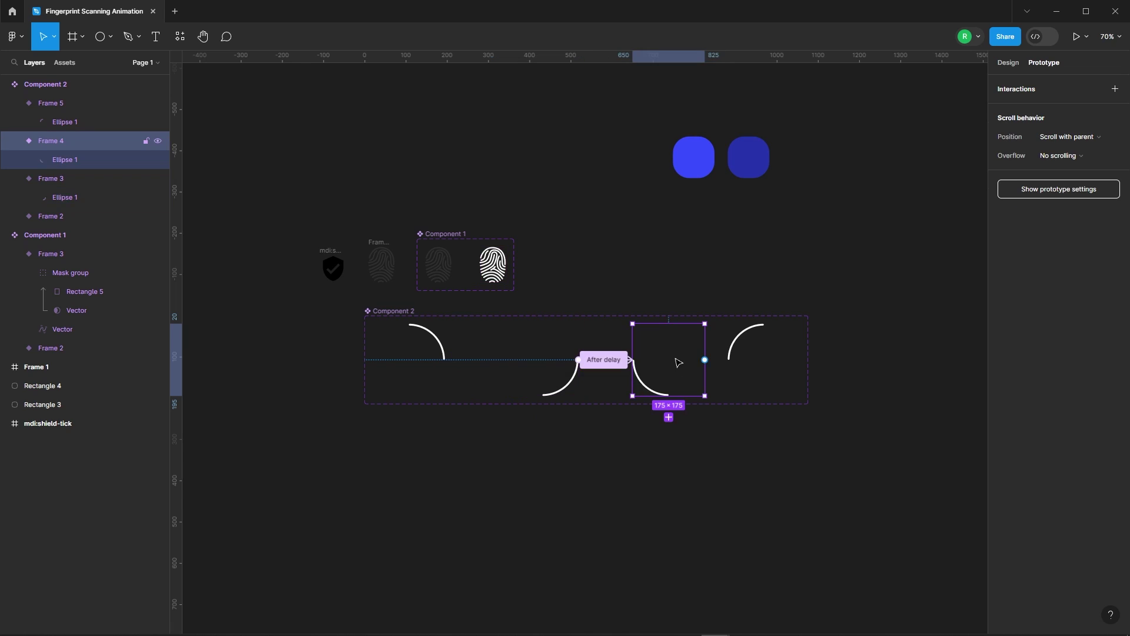
left_click_drag(705, 359, 749, 361)
left_click(686, 389)
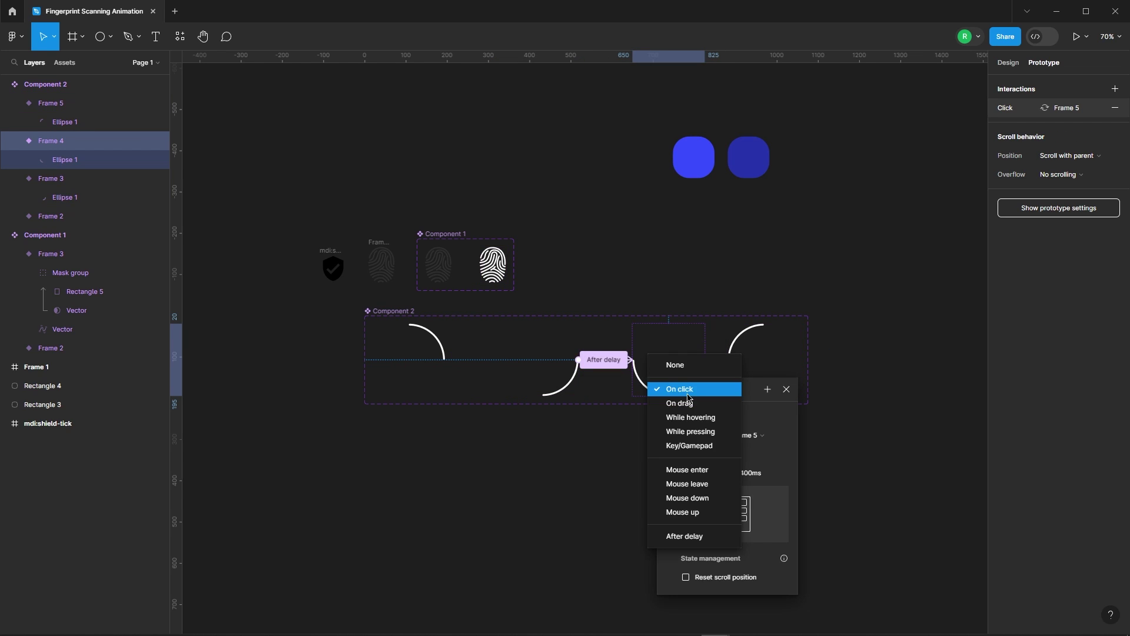
left_click(695, 535)
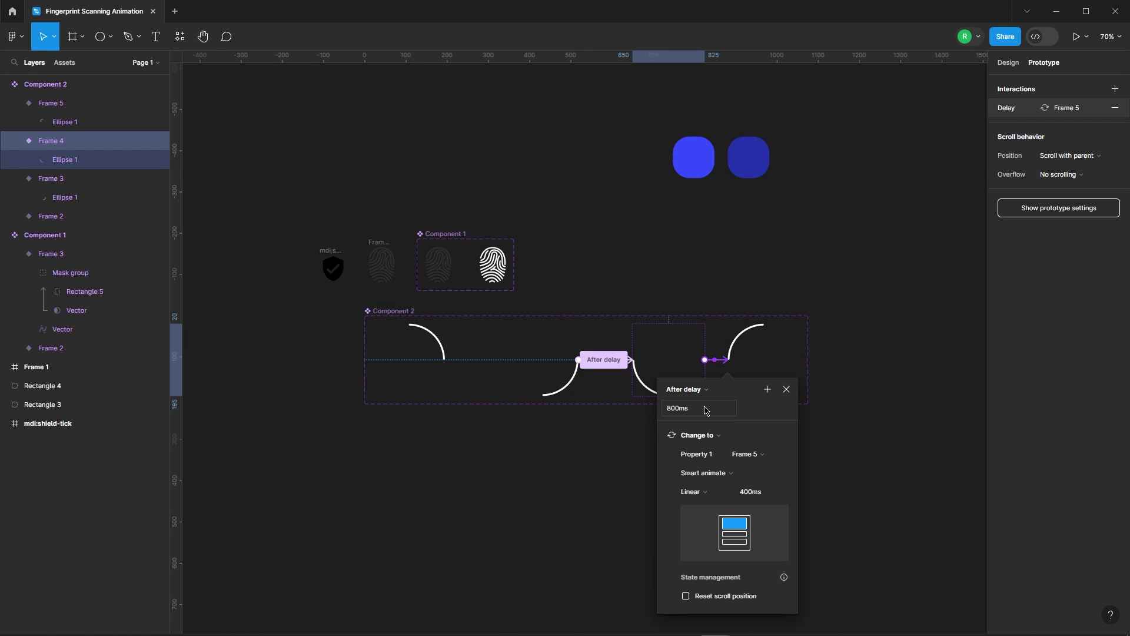
left_click(785, 391)
Step: Connect the fourth arc variant back to the first with an After delay trigger to close the loop
left_click(758, 360)
left_click_drag(799, 360, 410, 365)
left_click(402, 389)
left_click(415, 537)
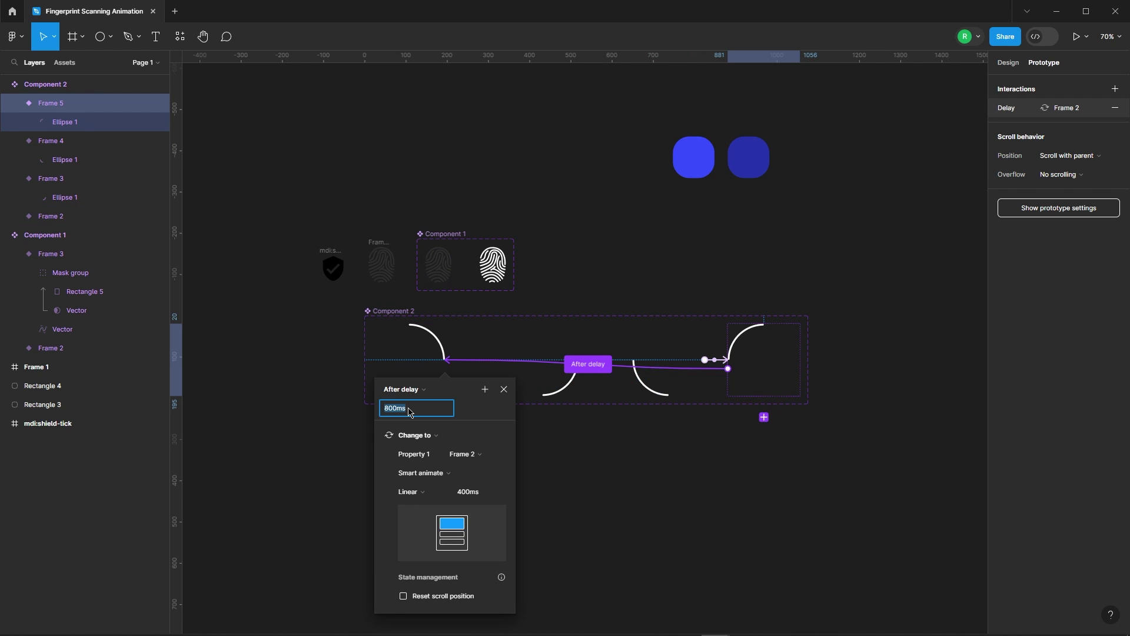
left_click(479, 425)
left_click(503, 390)
left_click(687, 506)
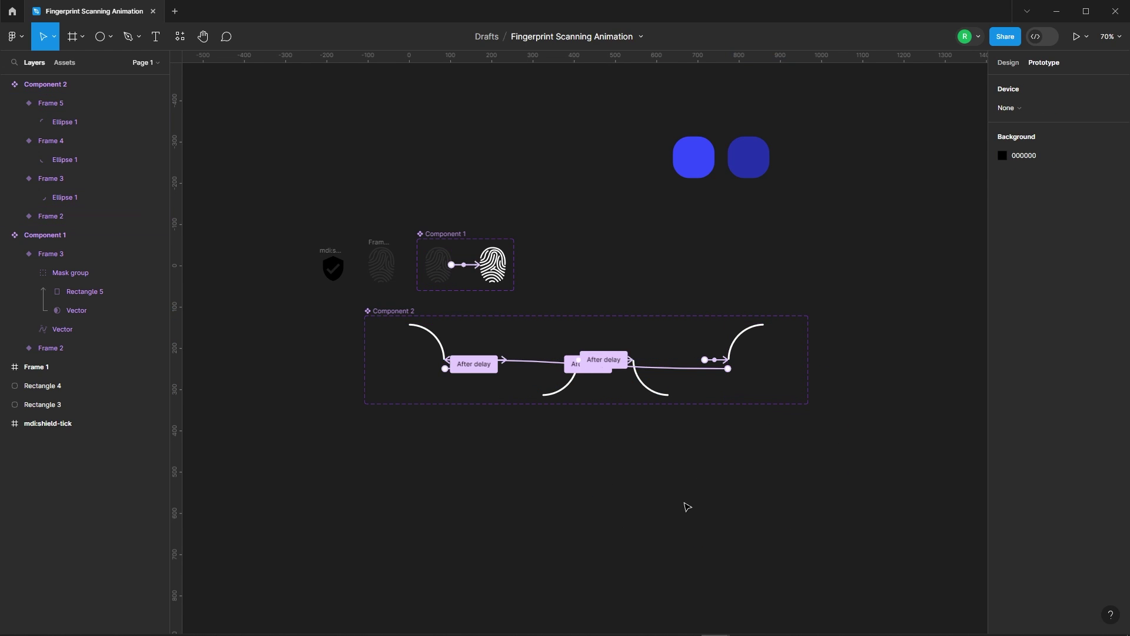
Step: Add an iPhone 13 mini frame of 375 × 812 to the canvas
key("shift+e")
scroll(247, 282, "down", 5, "ctrl")
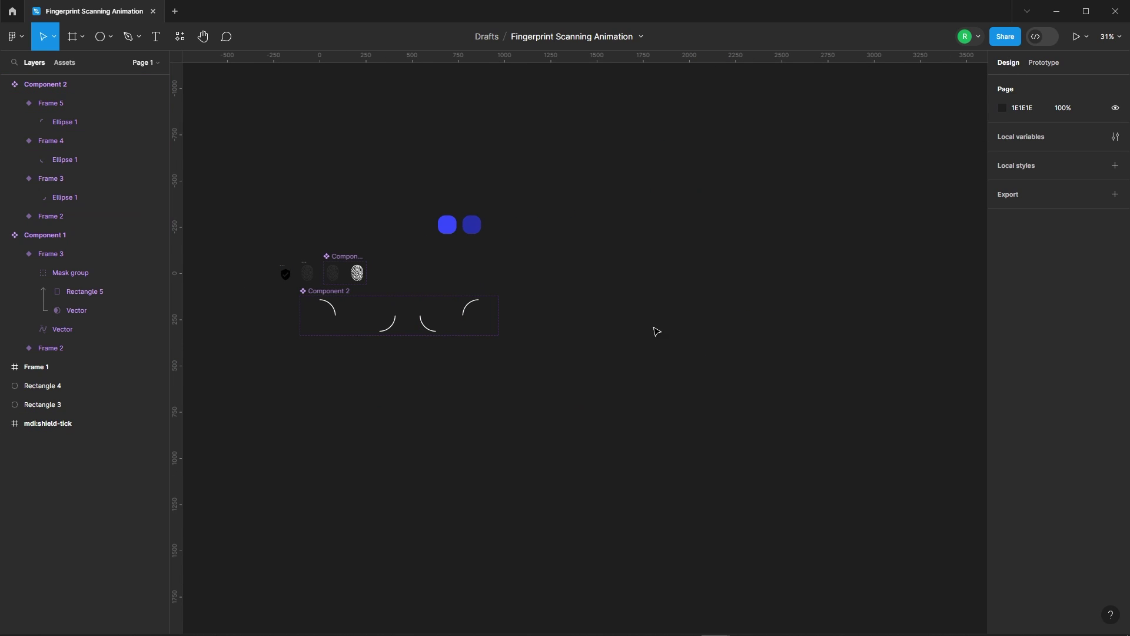
key("f")
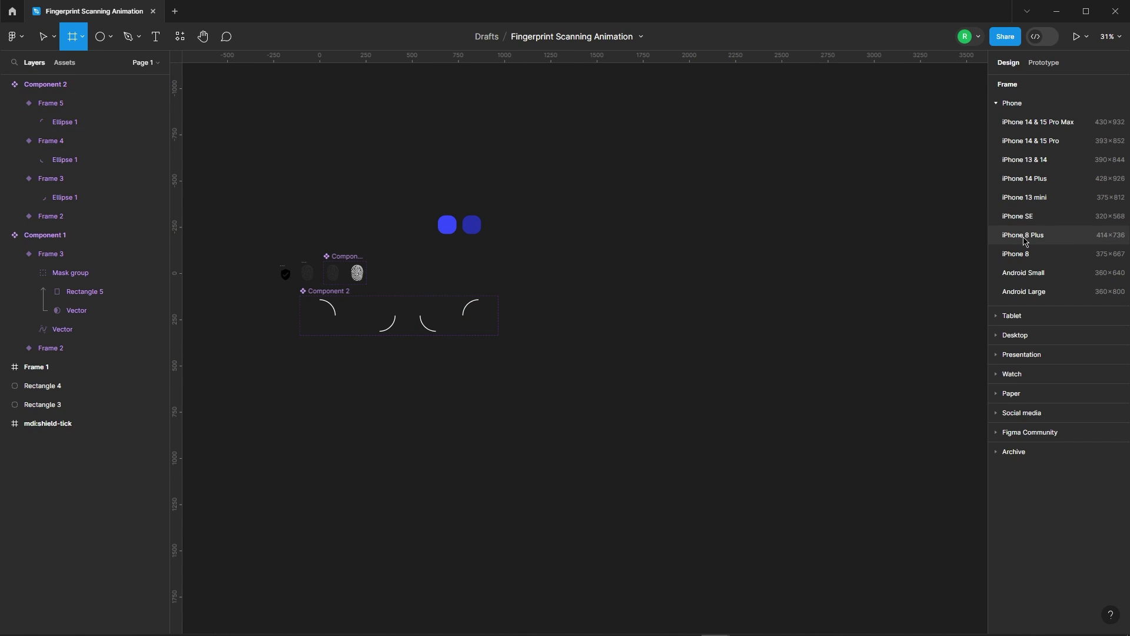
left_click(1027, 197)
Step: Fill the phone frame with a linear gradient from the bright blue swatch's colour to the dark blue swatch's 2634AB
left_click(1002, 341)
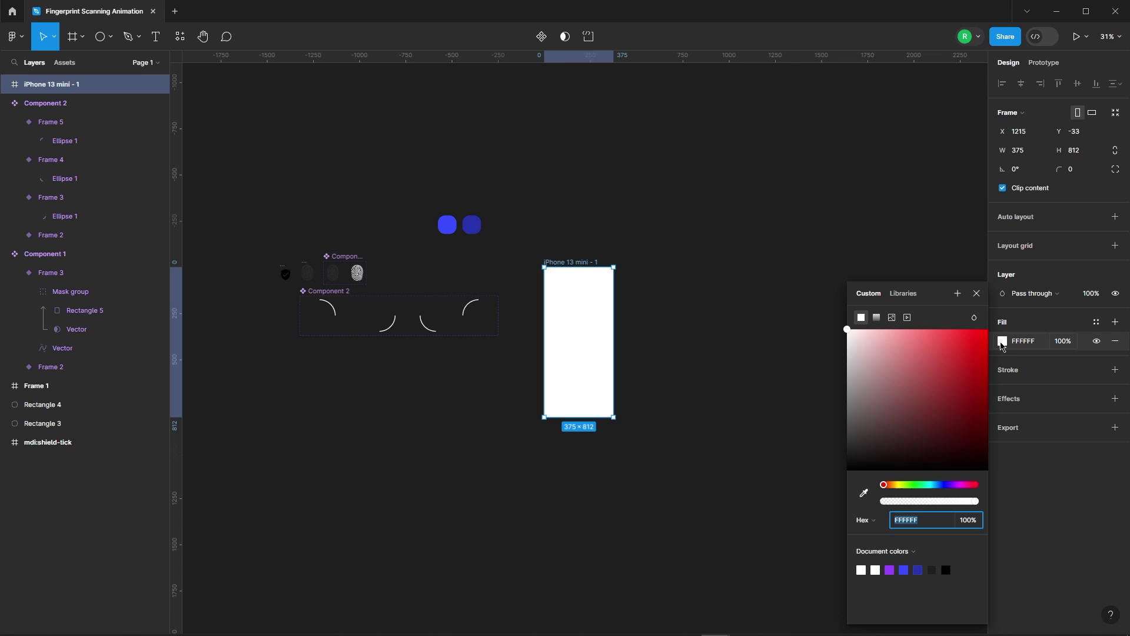
left_click(876, 318)
scroll(624, 281, "up", 2, "ctrl")
left_click(864, 492)
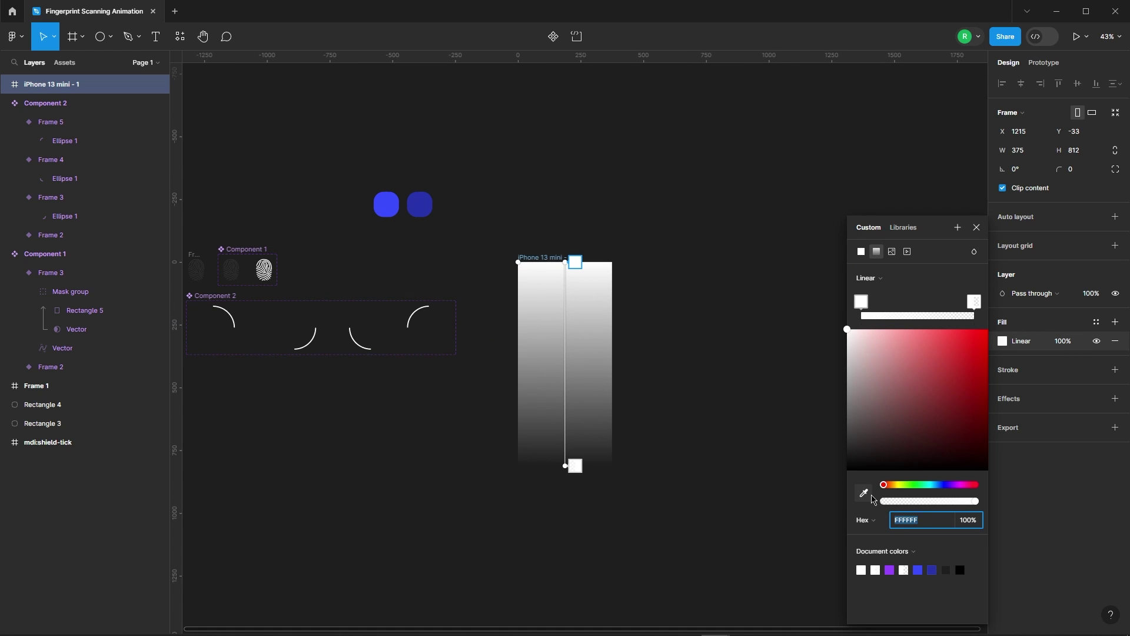
left_click(386, 204)
left_click(974, 301)
left_click(865, 493)
left_click(419, 205)
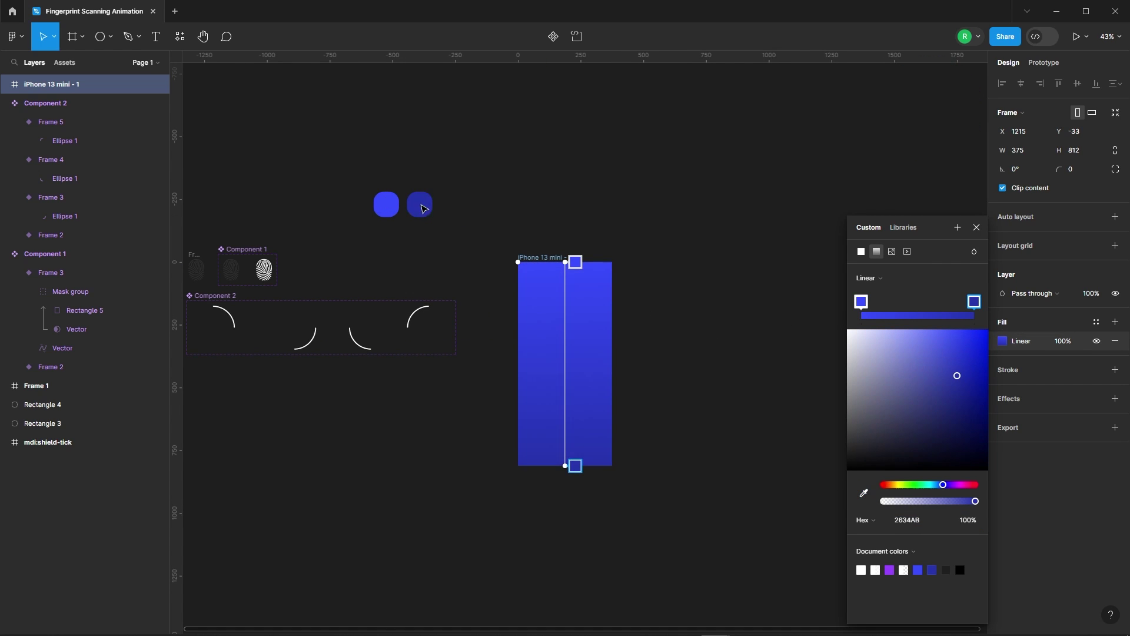
Step: Run the phone frame's gradient diagonally from its upper-left corner to its lower-right corner
scroll(624, 342, "up", 3, "ctrl")
left_click_drag(532, 227, 464, 213)
left_click_drag(543, 542, 616, 537)
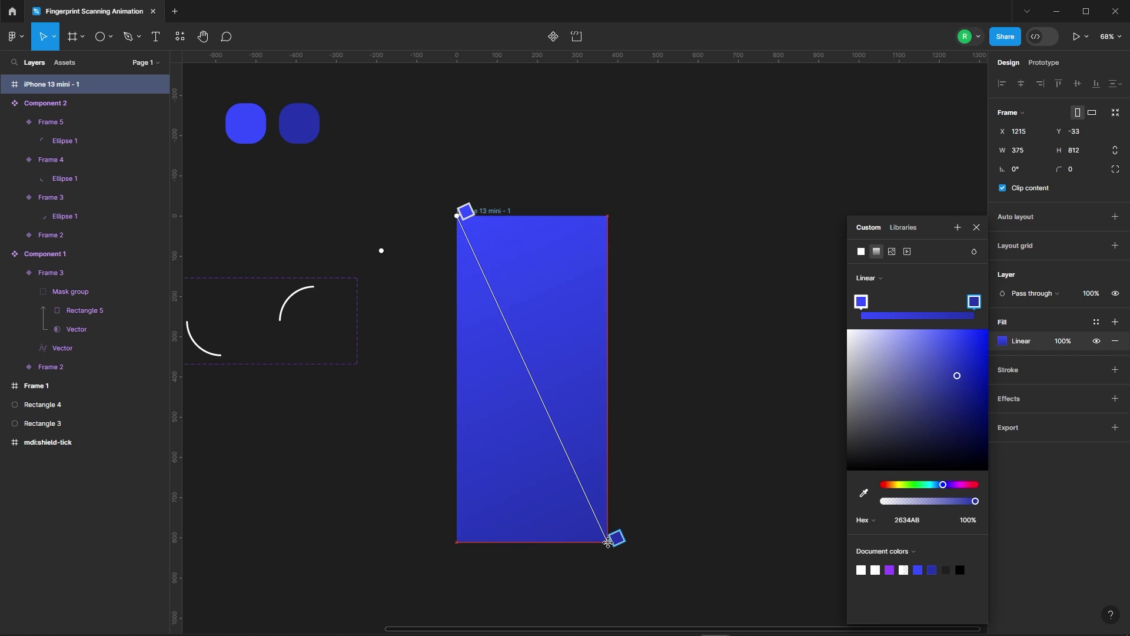
left_click(974, 228)
left_click(719, 214)
scroll(712, 221, "down", 3, "ctrl")
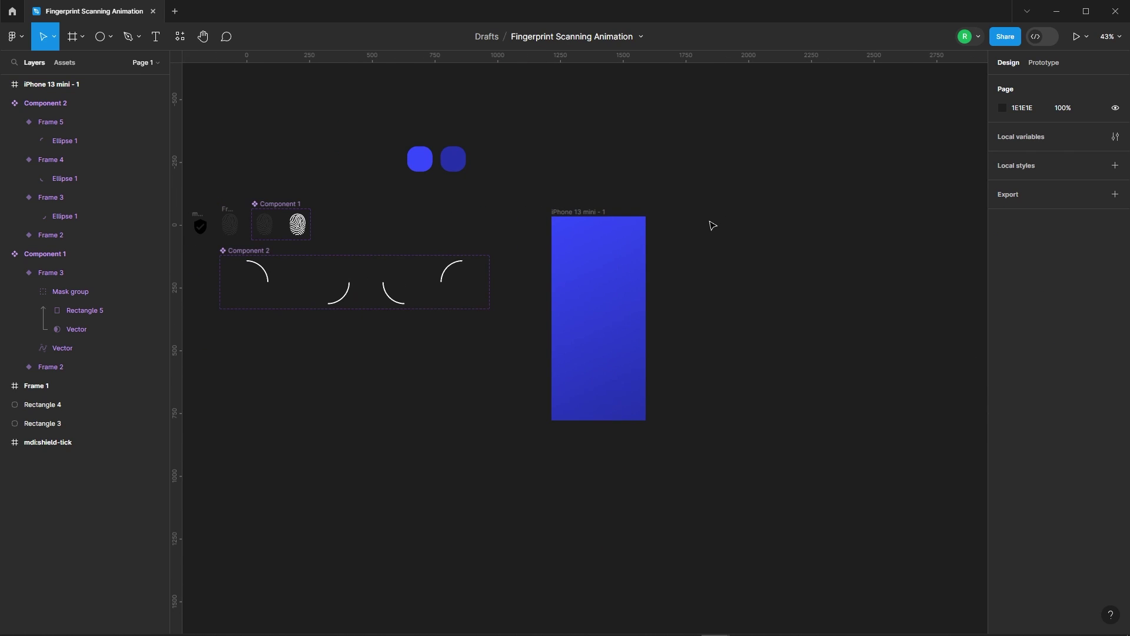
Step: Move the faint static fingerprint frame into the phone frame, centred horizontally in its upper half
left_click_drag(228, 222, 598, 300)
scroll(646, 306, "up", 3, "ctrl")
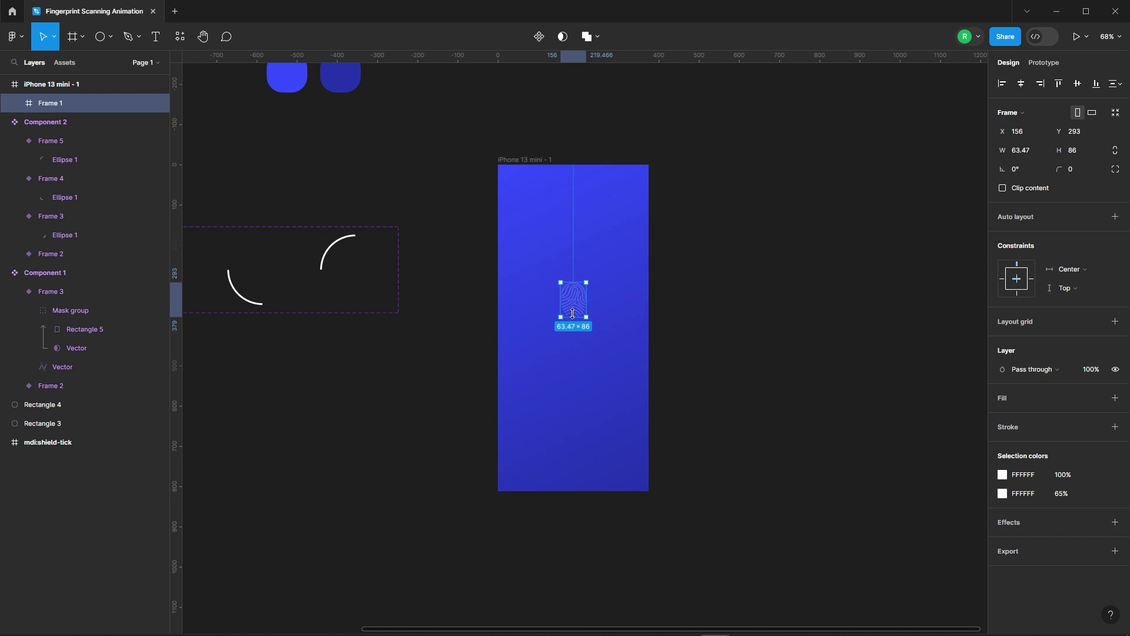
left_click(738, 259)
Step: Place an instance of the fingerprint component in the phone frame, exactly over the static fingerprint at X 156, Y 320
scroll(738, 259, "down", 1, "ctrl")
left_click(65, 63)
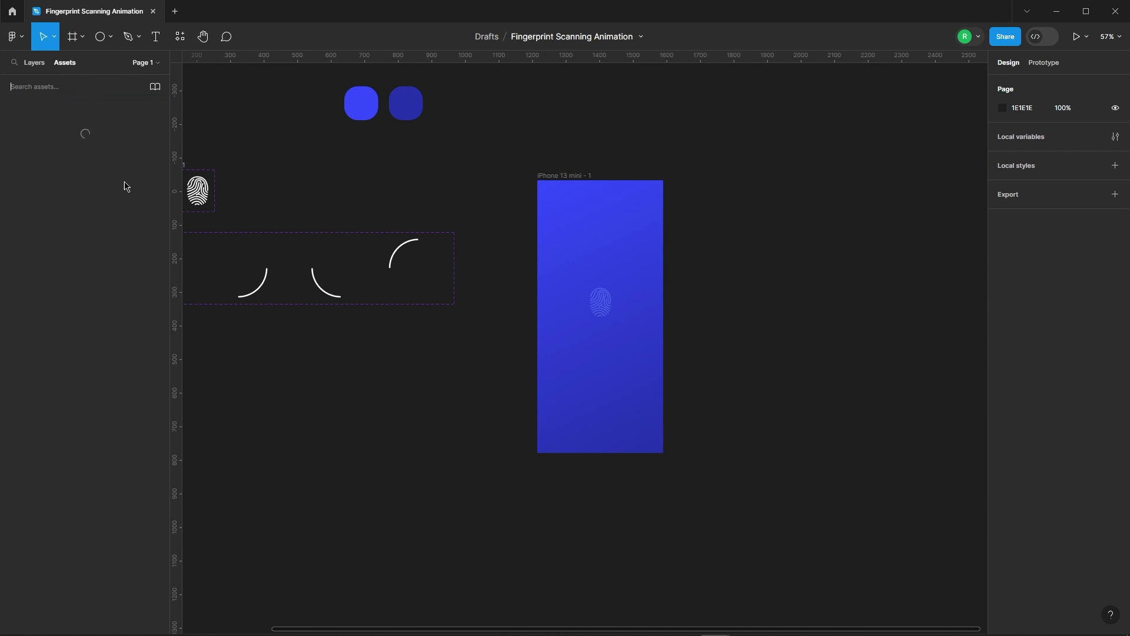
left_click_drag(46, 184, 618, 330)
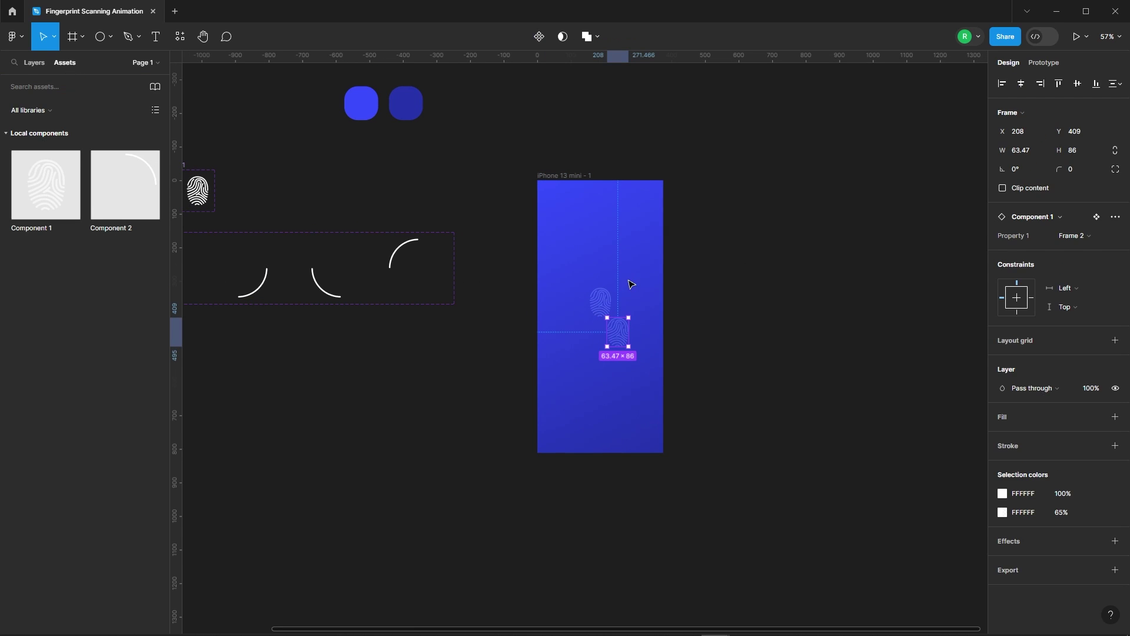
scroll(624, 318, "up", 5, "ctrl")
scroll(628, 349, "up", 3, "ctrl")
left_click_drag(597, 383, 527, 257)
left_click(629, 255)
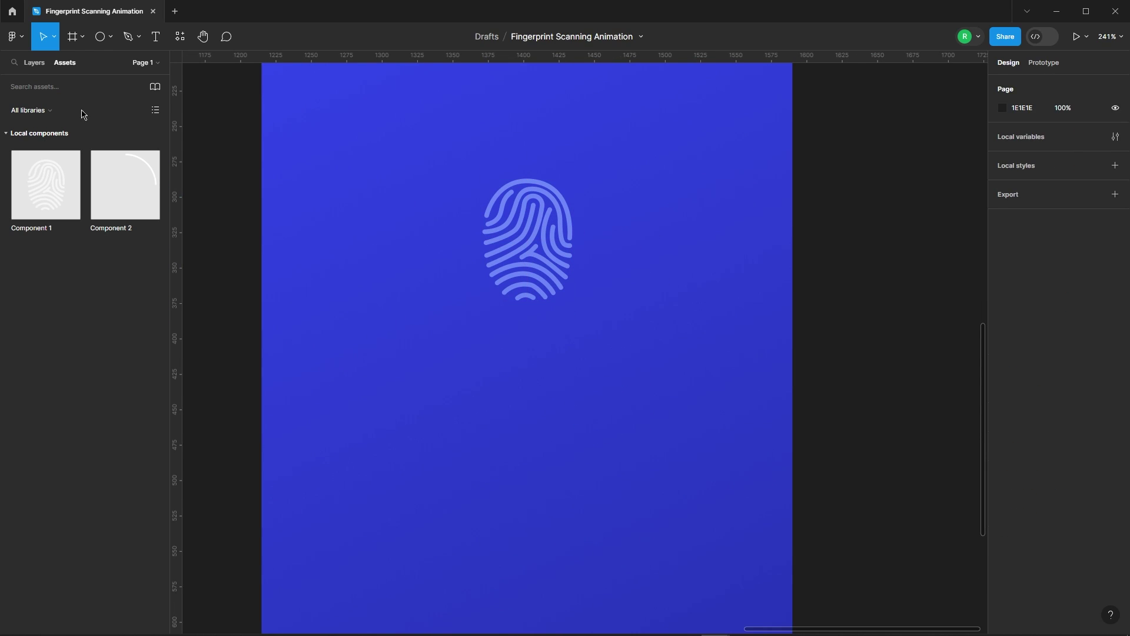
Step: Hide the fingerprint component instance in the phone frame
left_click(34, 62)
left_click(69, 105)
left_click(159, 104)
left_click(160, 105)
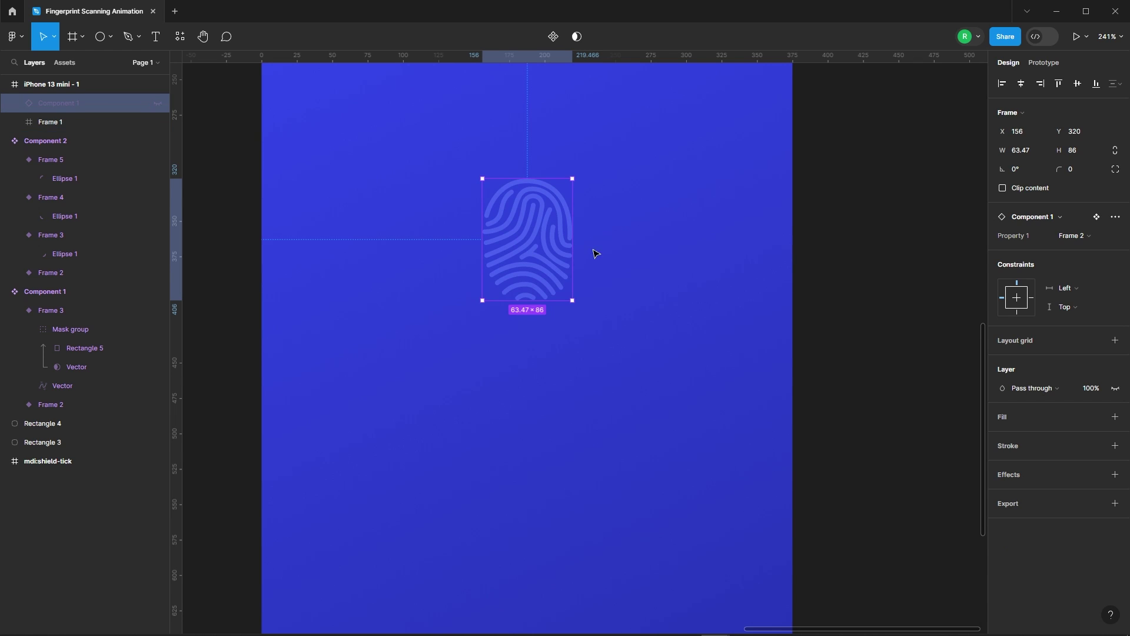
left_click(635, 236)
scroll(580, 318, "down", 5)
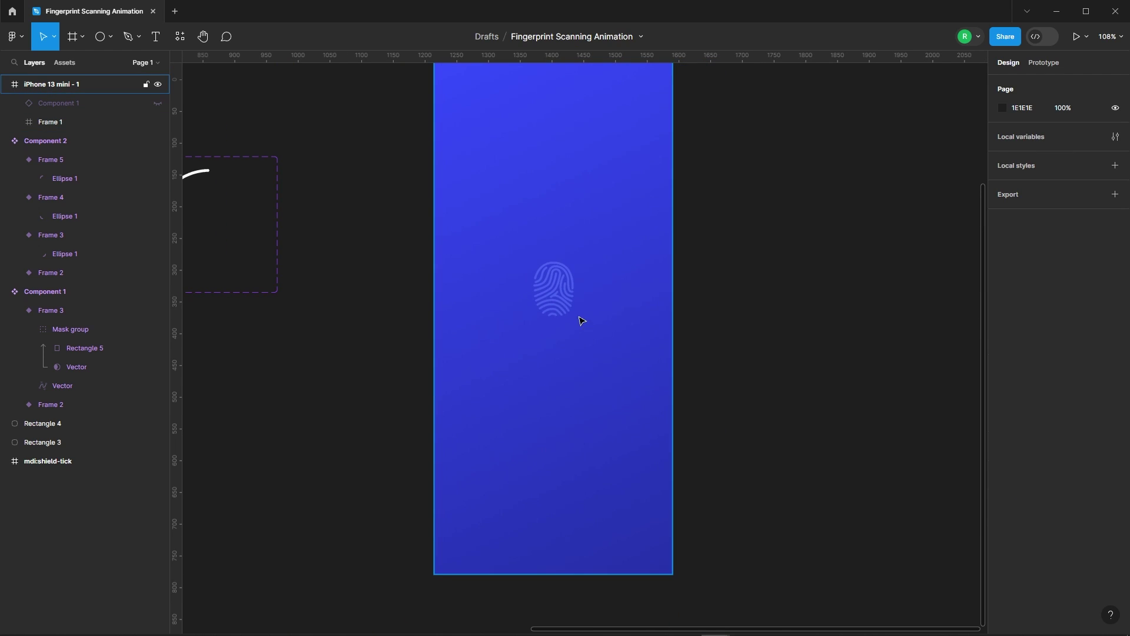
Step: Place an instance of the arc loader component centred around the fingerprint, at X 100, Y 275
left_click(65, 63)
left_click_drag(130, 199, 591, 253)
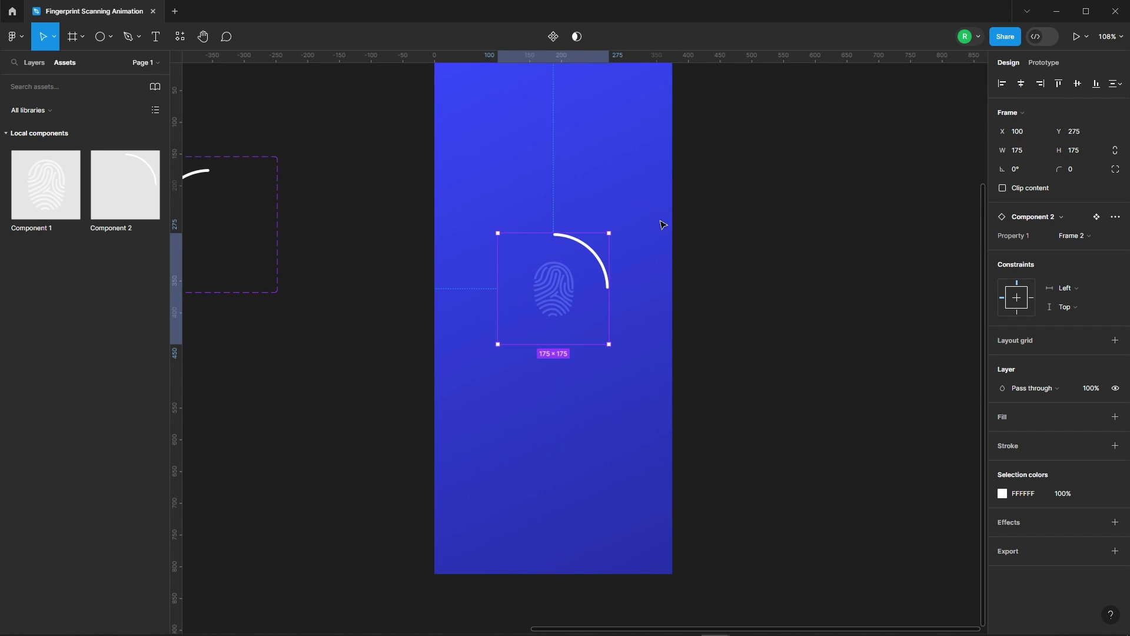
left_click(728, 268)
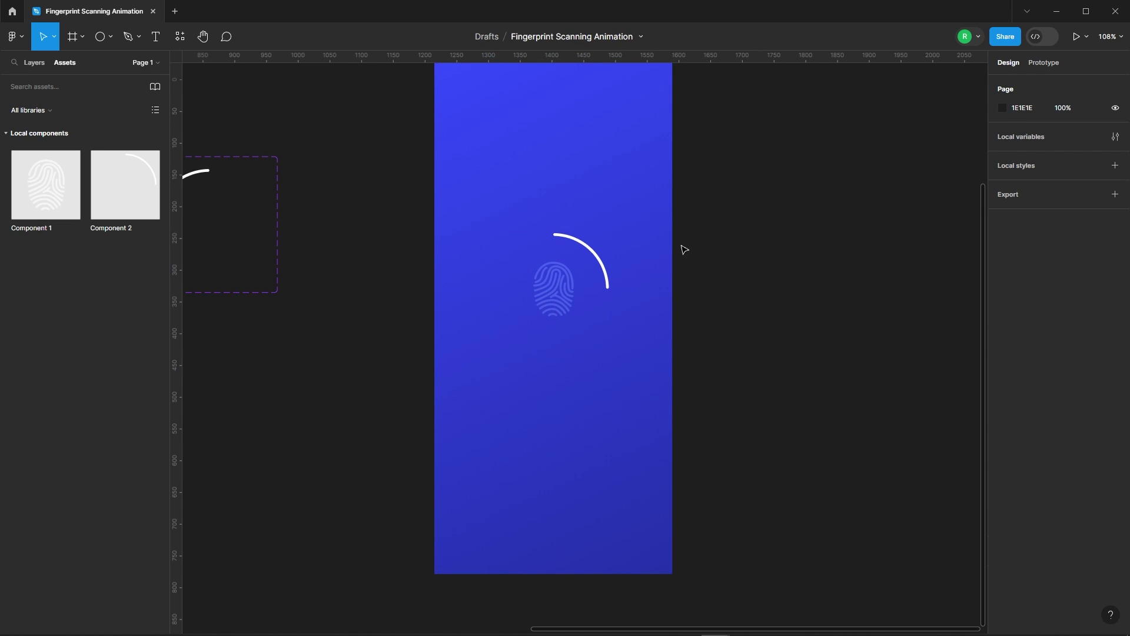
Step: Add the text "Scan your finger to Get Started" below the fingerprint at font size 16
left_click(153, 46)
left_click(501, 361)
type("Scan your f")
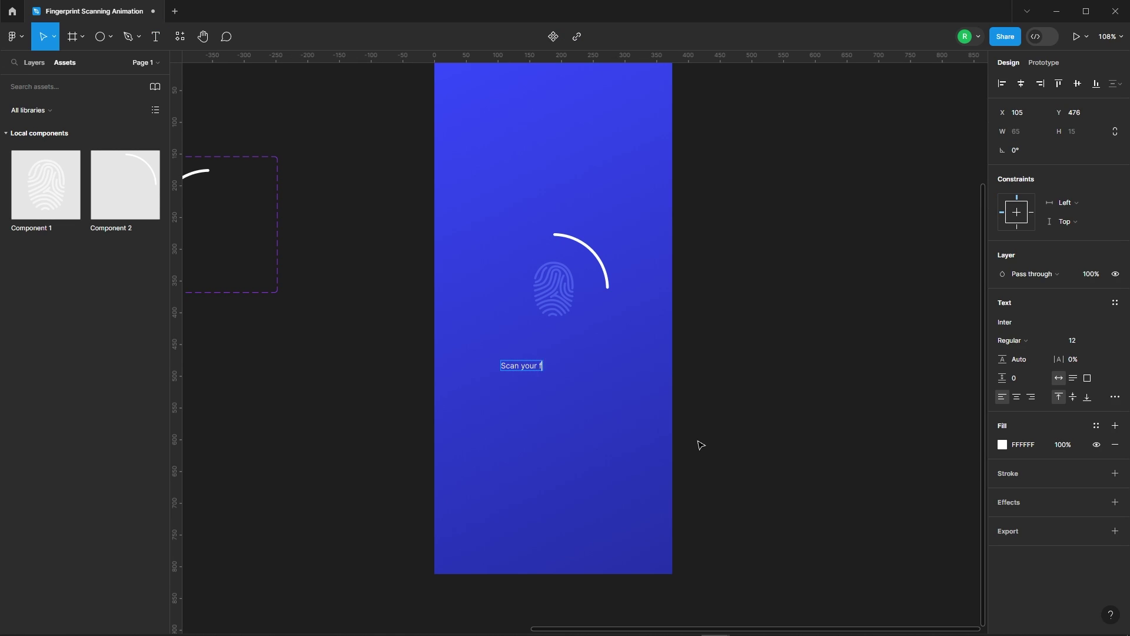
type("d")
scroll(590, 402, "up", 4)
left_click(1073, 340)
type("16")
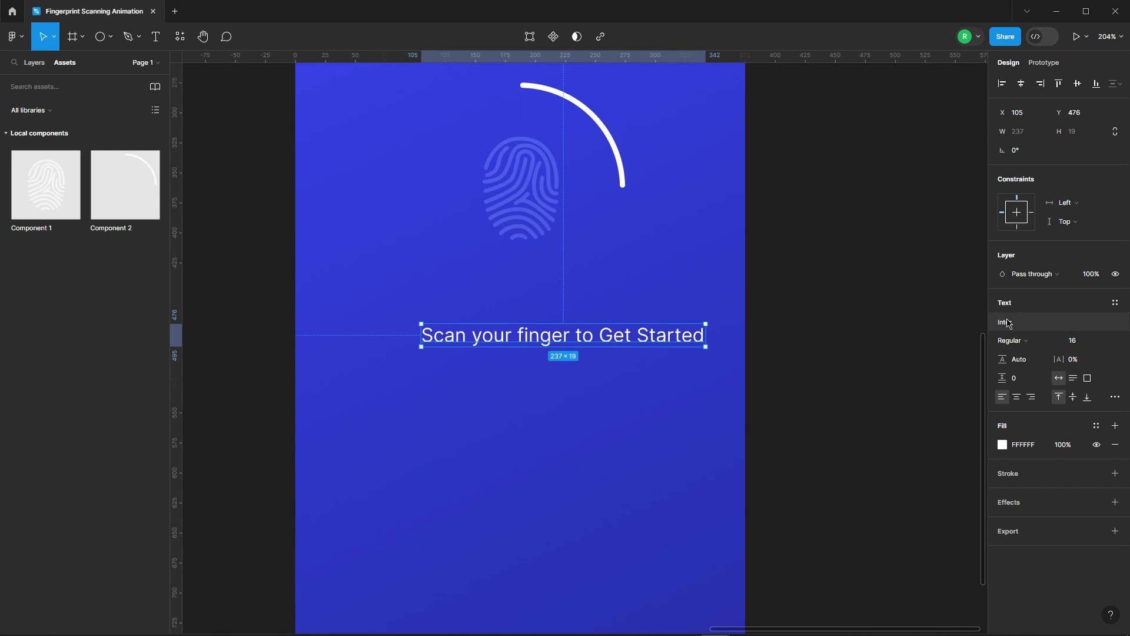
Step: Centre the scan text horizontally in the phone frame and set the words "Get Started" to Semi Bold
key("alt+h")
double_click(562, 335)
left_click_drag(556, 334, 662, 334)
left_click(1014, 340)
left_click(1025, 368)
Step: Duplicate the scan text just below itself and change the copy to "Scanning..." in Semi Bold
scroll(569, 310, "down", 3)
left_click_drag(562, 328, 428, 368, "alt")
double_click(563, 368)
key("BackSpace")
key("ctrl+a")
type("S")
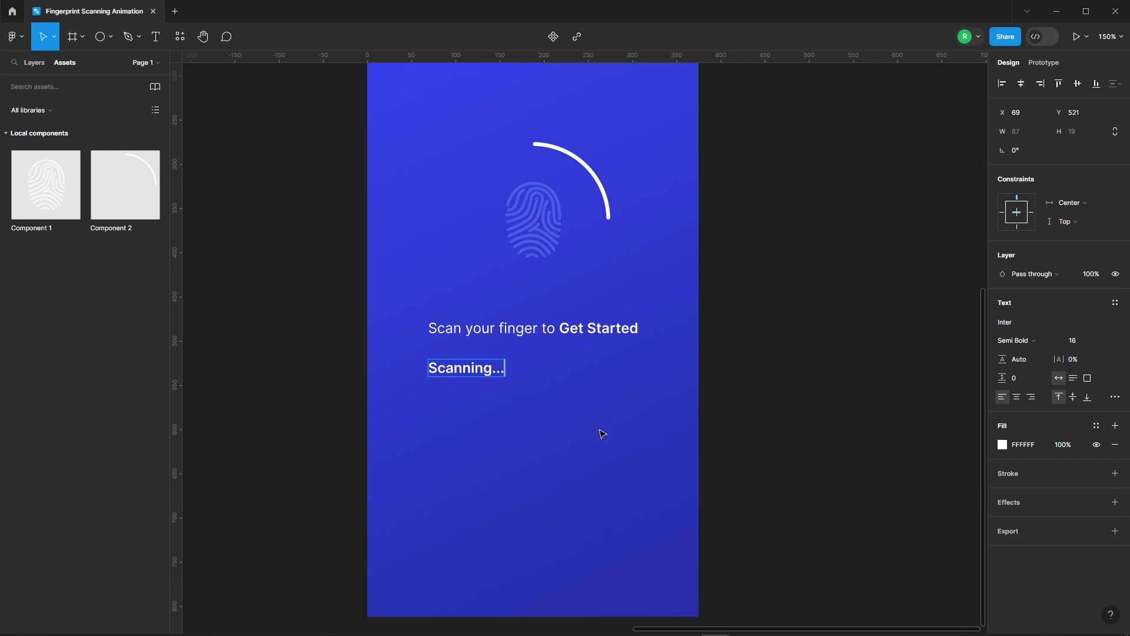
Step: Centre the "Scanning..." text horizontally, set its opacity to 0% and move it up 20 px to Y 501
key("Escape")
key("alt+h")
key("Return")
key("shift+Up")
key("shift+Up")
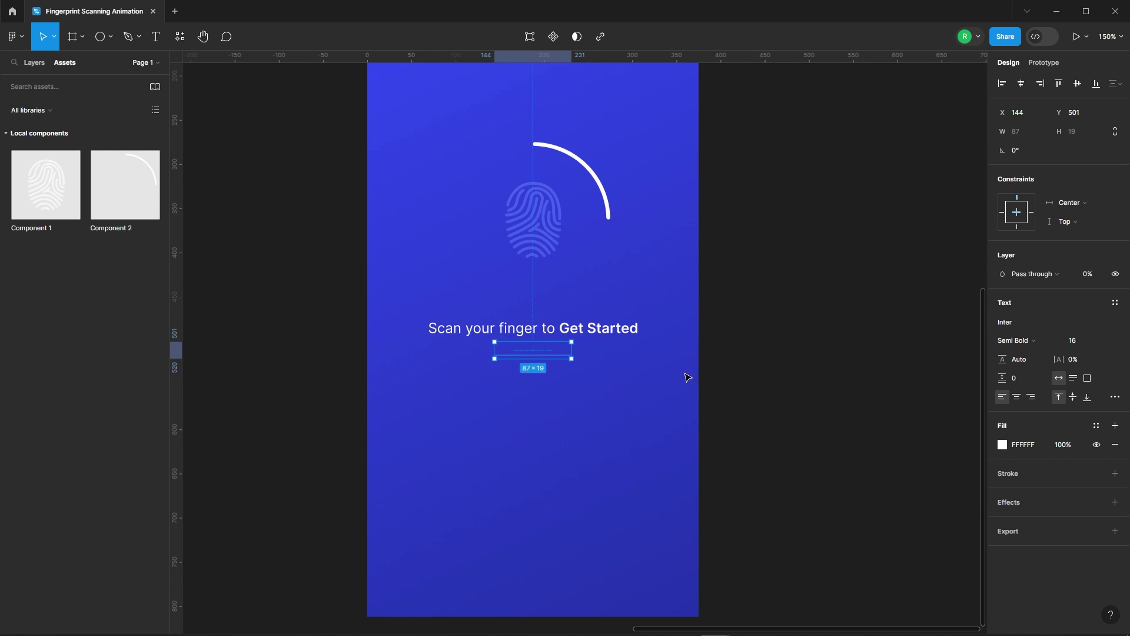
left_click(687, 376)
Step: Set the opacity of the arc loader instance in the phone frame to 0%
scroll(510, 269, "down", 3)
left_click(561, 213)
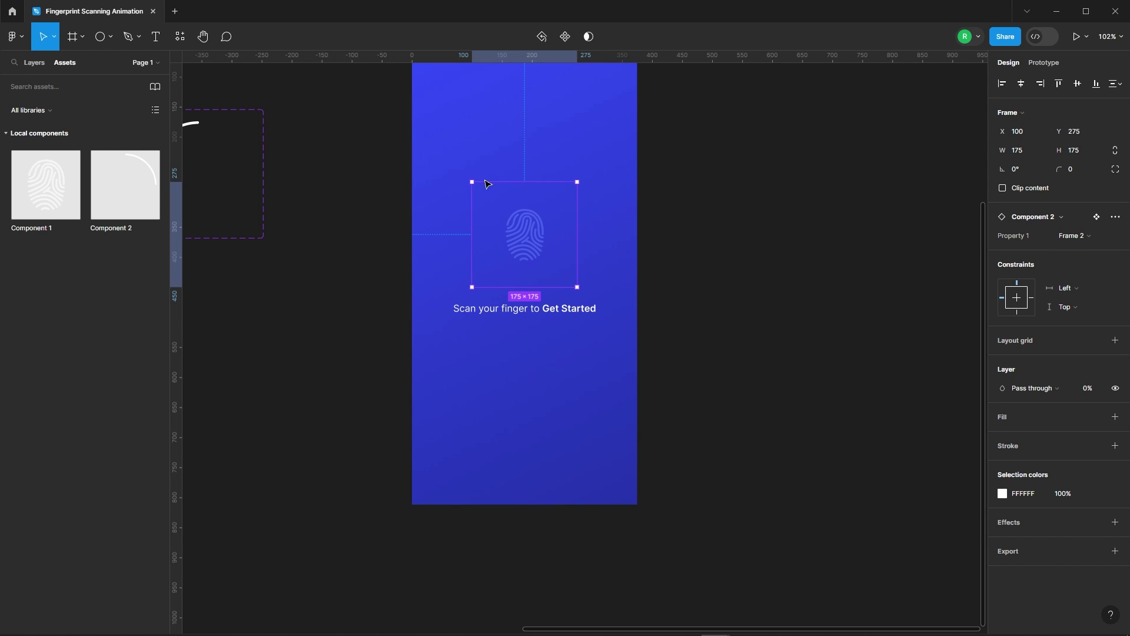
scroll(406, 303, "down", 5)
left_click(574, 232)
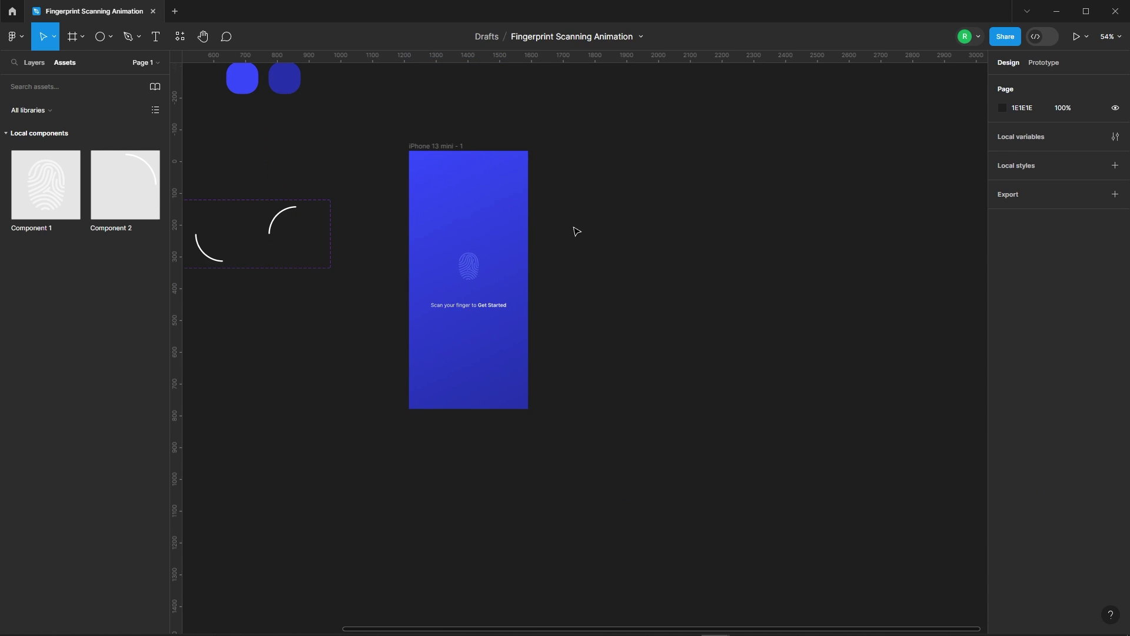
Step: Duplicate the phone frame beside the original, at X 1765
left_click(434, 149)
left_click_drag(487, 156, 613, 161)
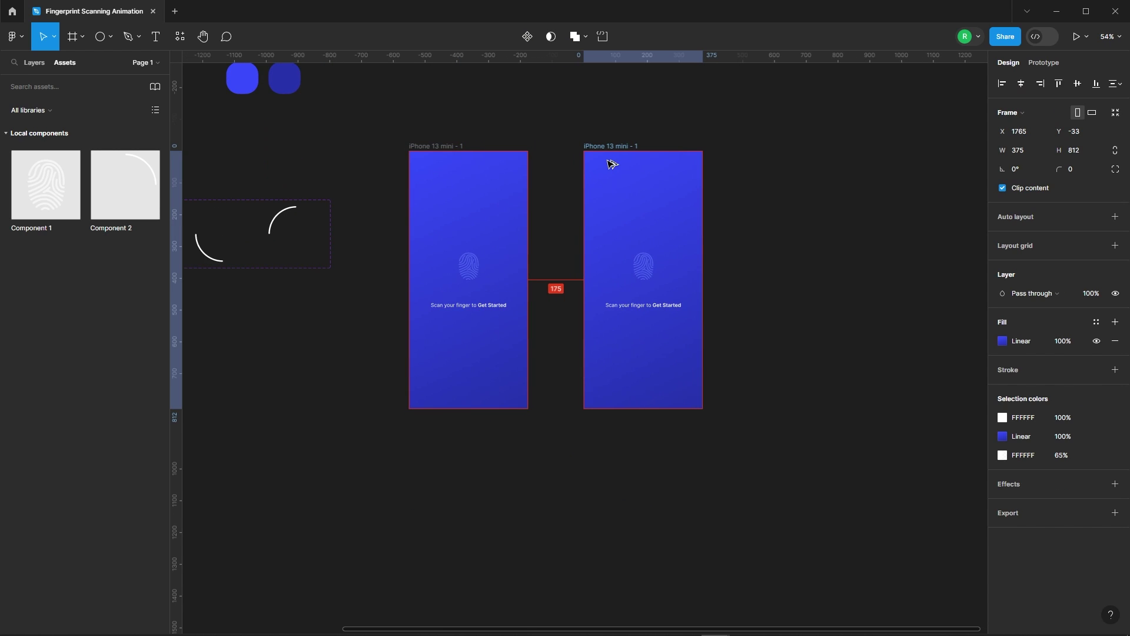
Step: In the second phone frame, delete the static fingerprint frame and unhide the fingerprint component instance
left_click(35, 62)
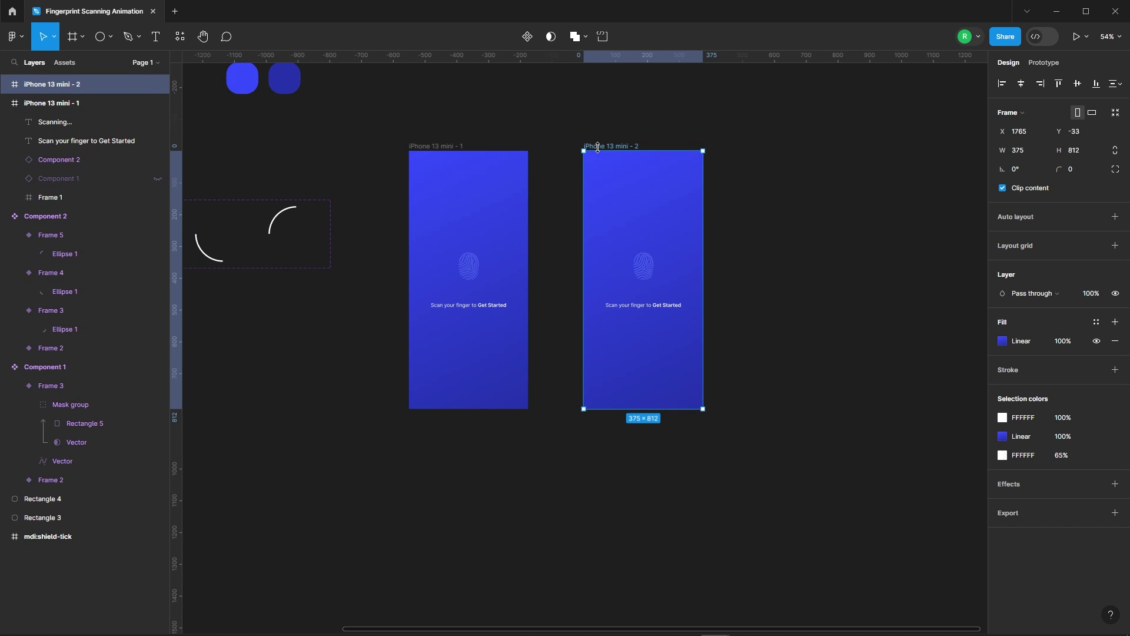
left_click(5, 84)
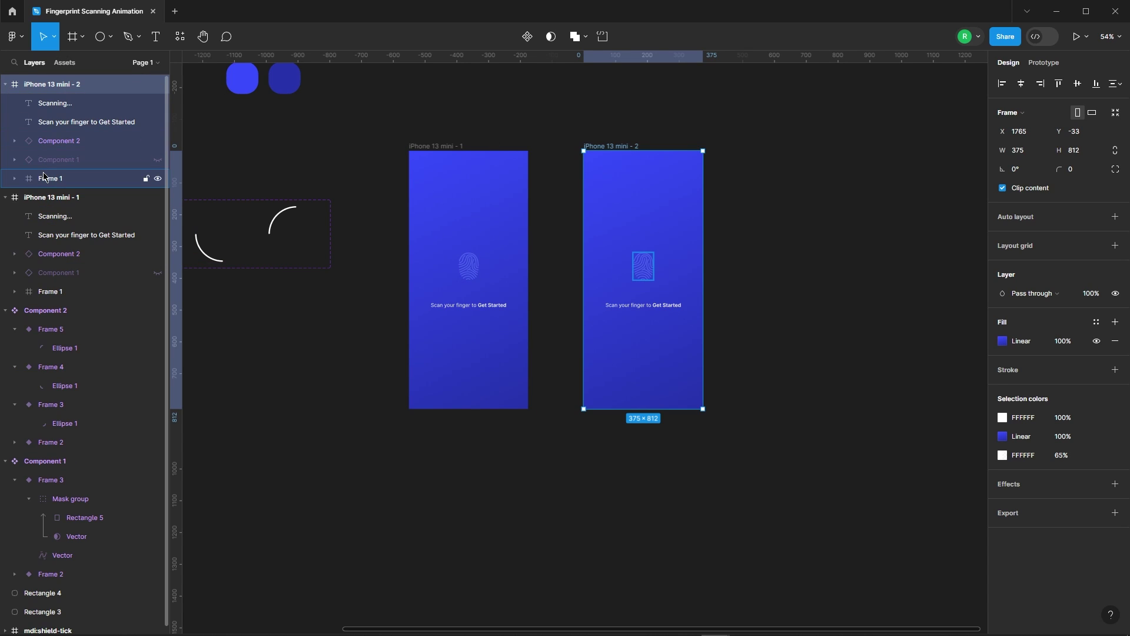
left_click(50, 178)
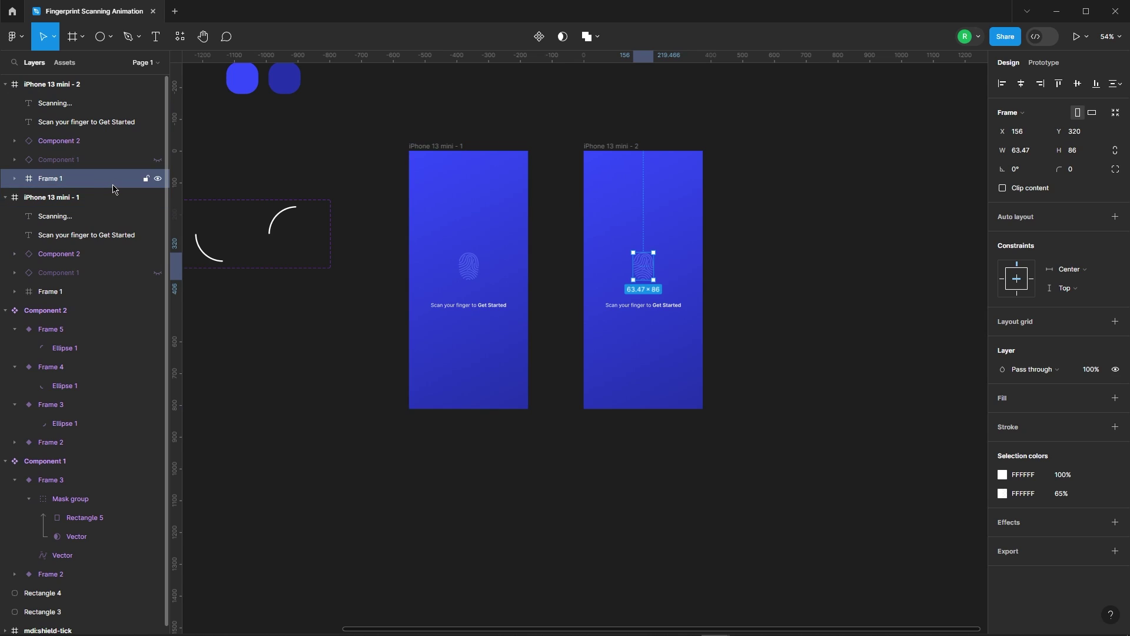
key("Delete")
left_click(157, 159)
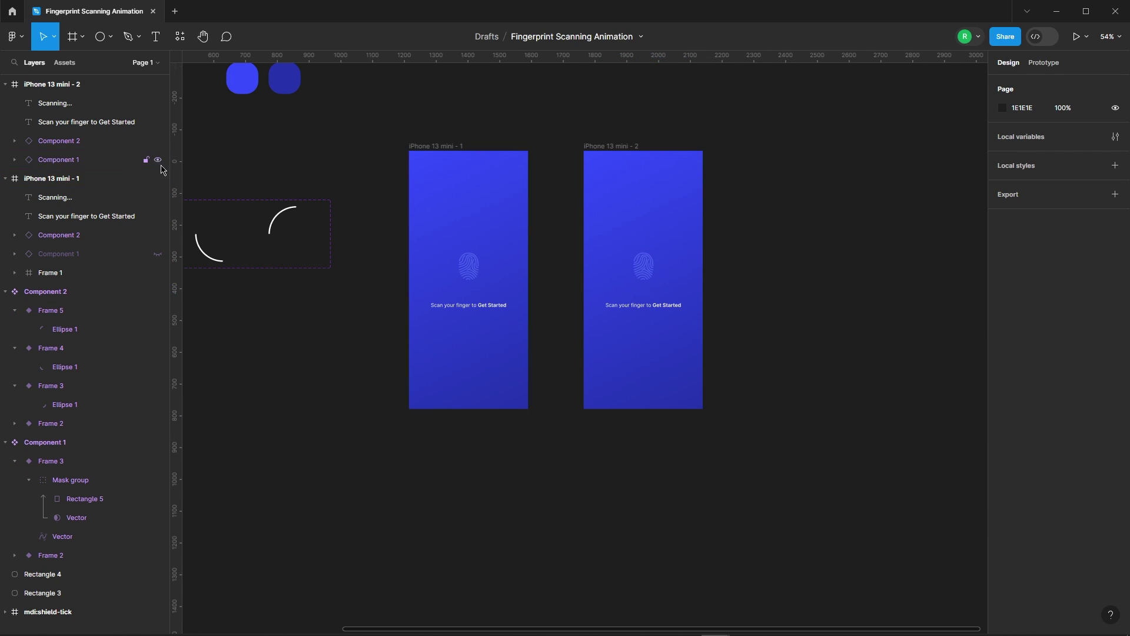
Step: Set the opacity of the second phone frame's arc loader instance to 100%
left_click(109, 142)
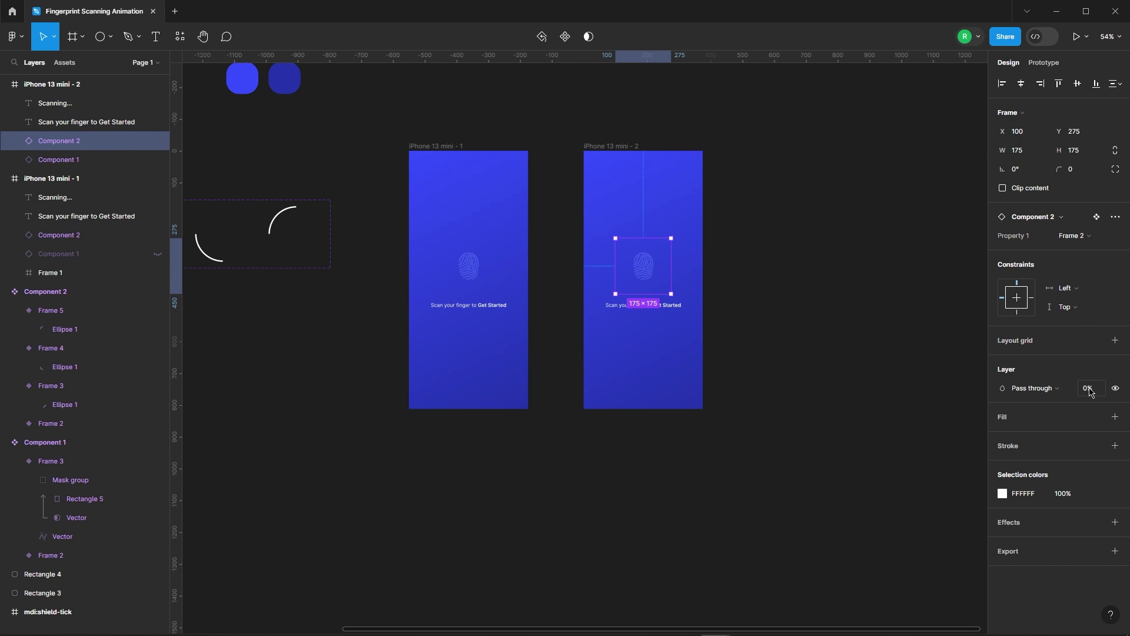
type("100")
key("Return")
left_click(727, 295)
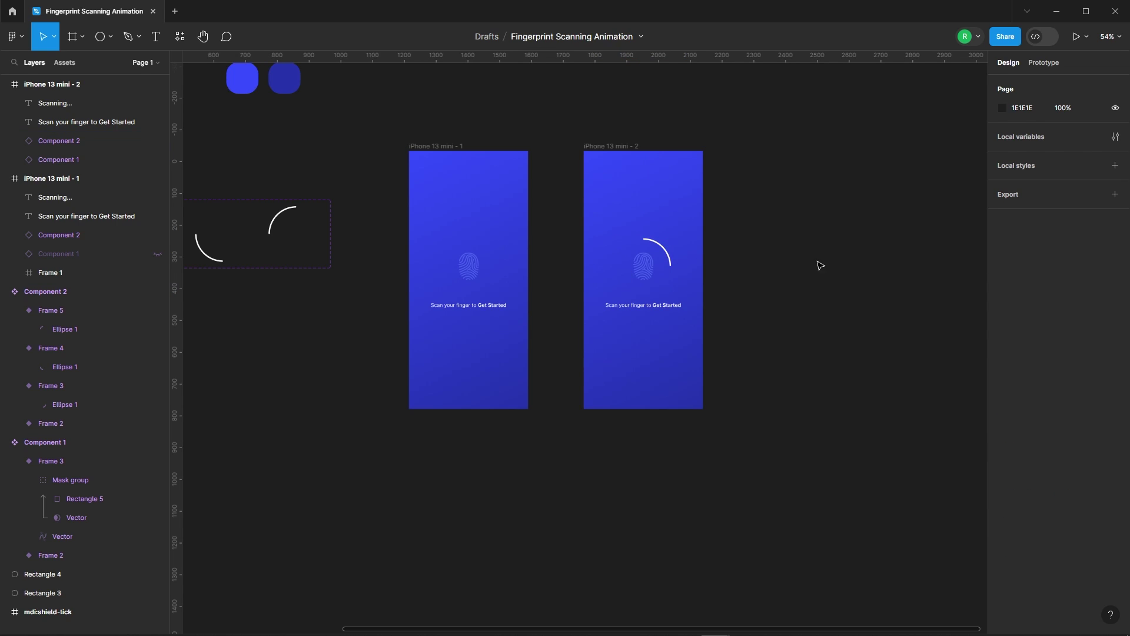
Step: In the second phone frame, set the opacity of the "Scan your finger to Get Started" text to 0%
left_click(667, 306)
scroll(667, 306, "up", 3)
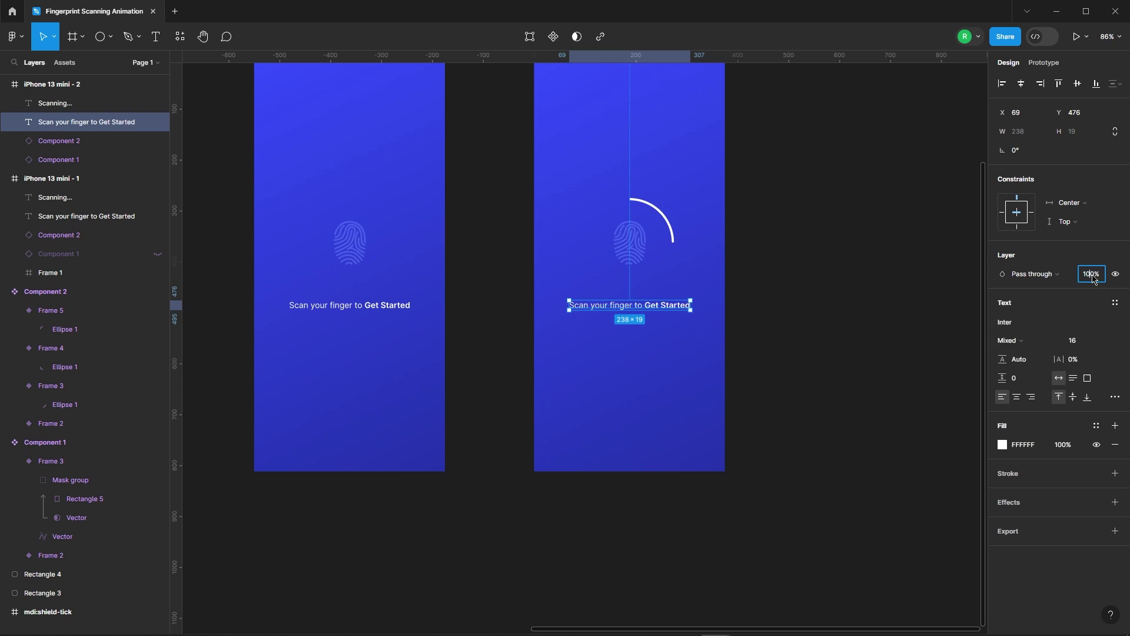
type("0")
key("Return")
Step: Move the second phone frame's "Scanning..." text to Y 476 and set its opacity to 100%
left_click(648, 323)
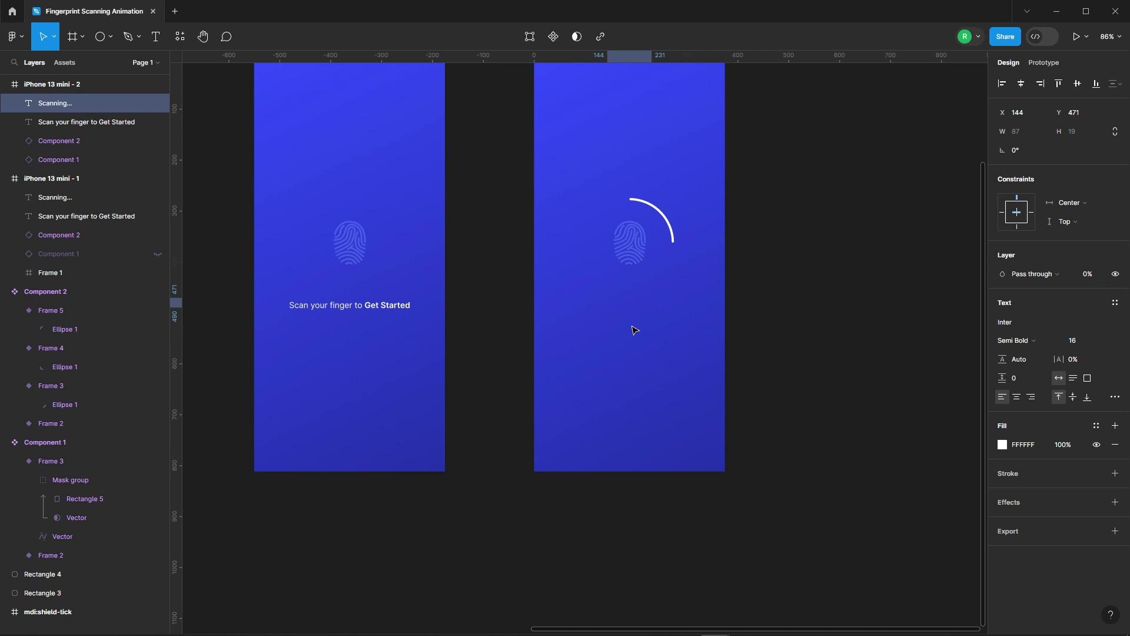
key("shift+Down")
key("Up")
key("Up")
key("Up")
key("Up")
key("alt")
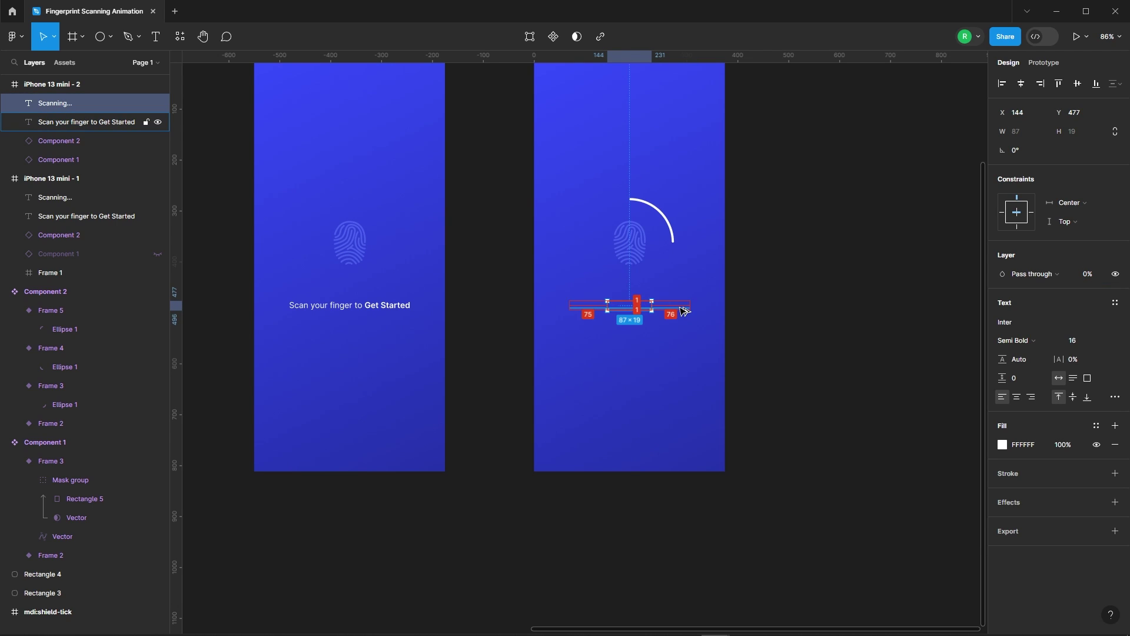
key("Up")
key("Return")
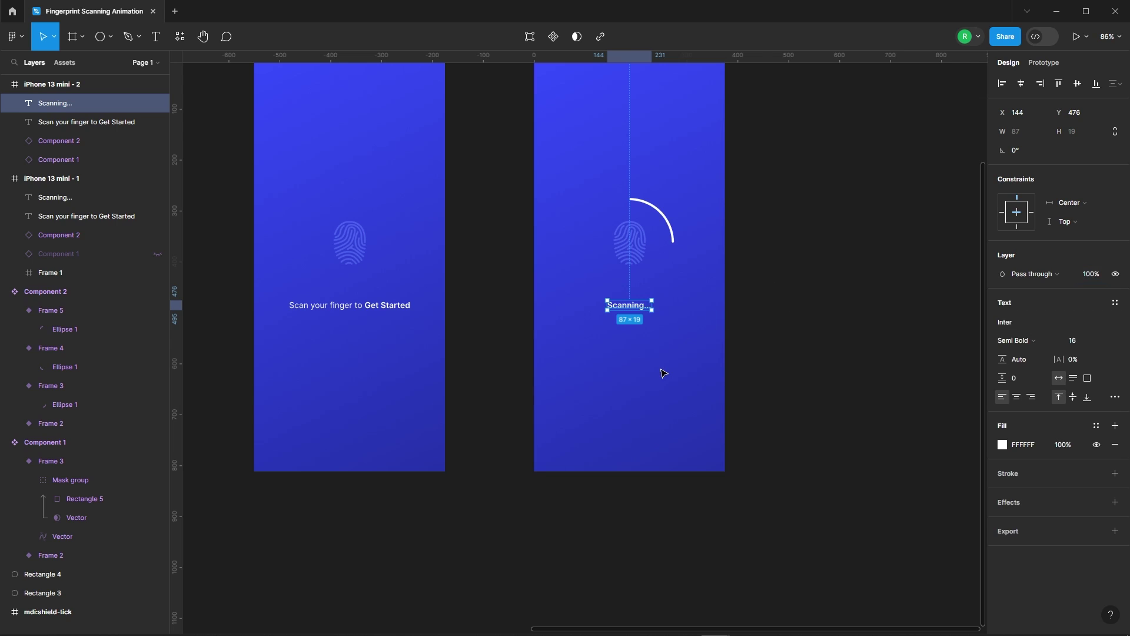
left_click(663, 371)
Step: Duplicate the second phone frame beside it, at X 2310
scroll(467, 412, "up", 1)
scroll(466, 412, "down", 3)
left_click(544, 230)
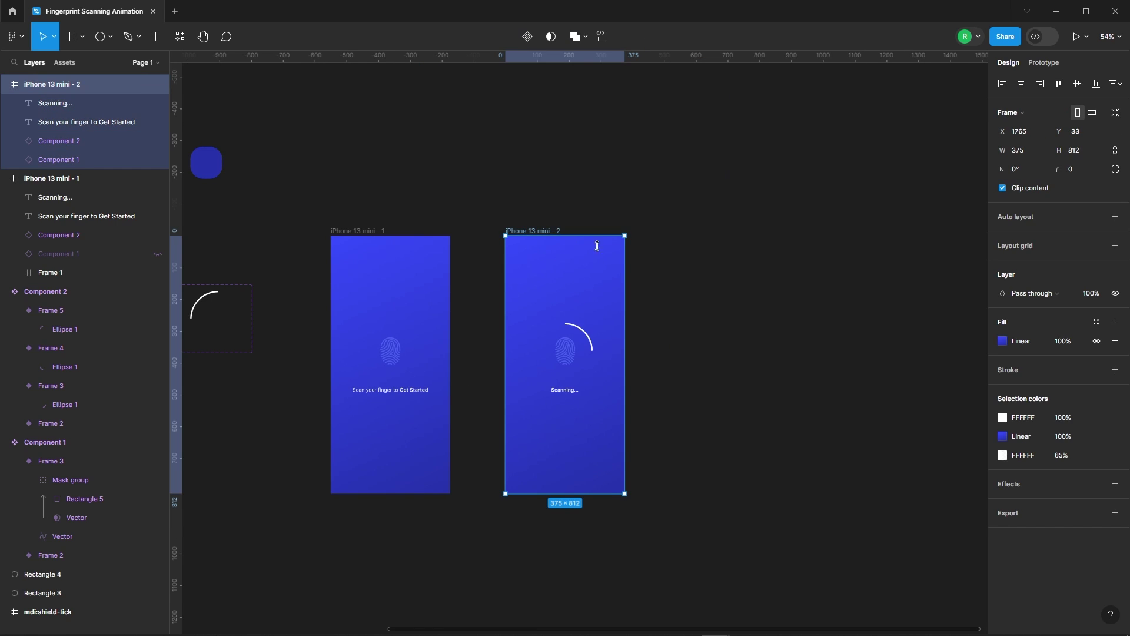
left_click(719, 305)
scroll(719, 305, "down", 4)
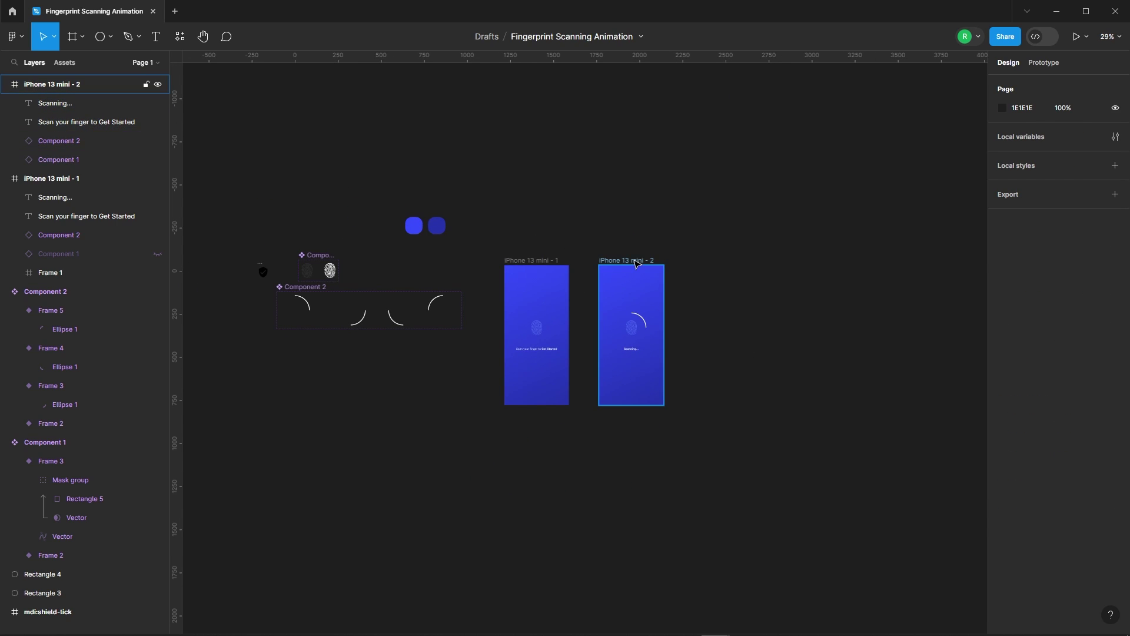
left_click(638, 265)
left_click_drag(638, 265, 732, 266)
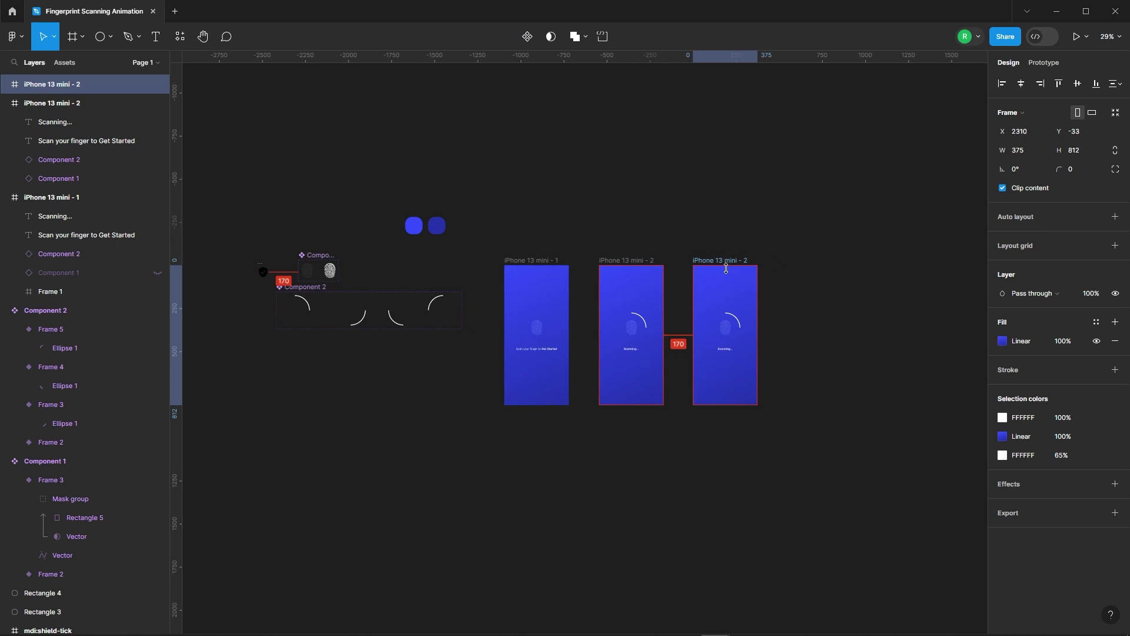
left_click(775, 333)
Step: Set the opacity of the third phone frame's arc loader instance to 0%
scroll(772, 335, "up", 4)
left_click(670, 319)
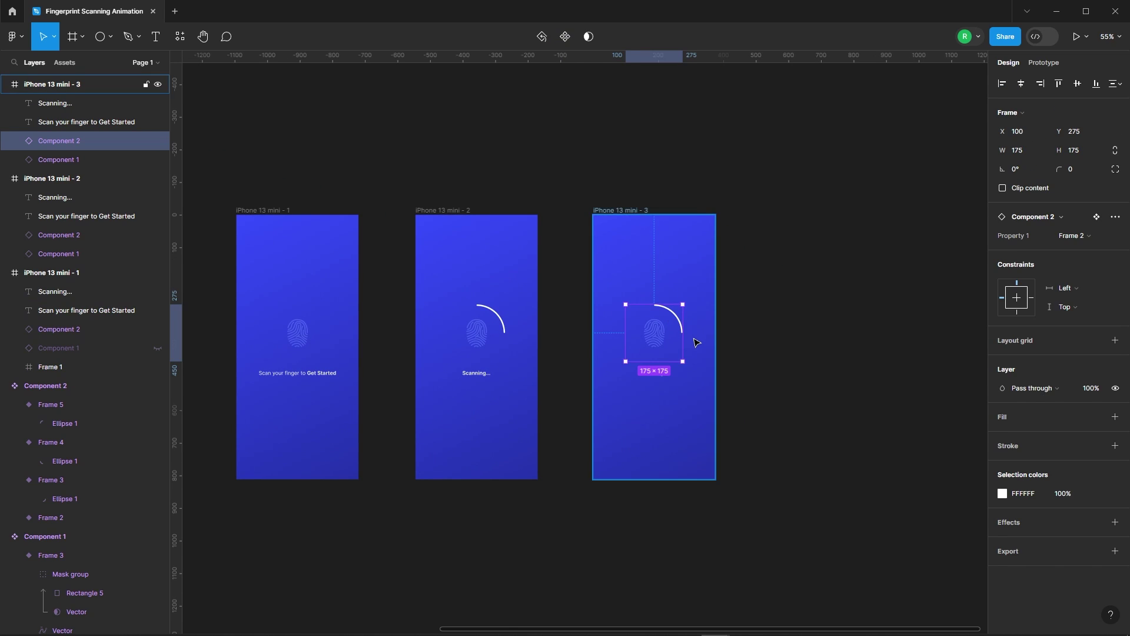
scroll(699, 338, "up", 2)
left_click(1089, 386)
type("0")
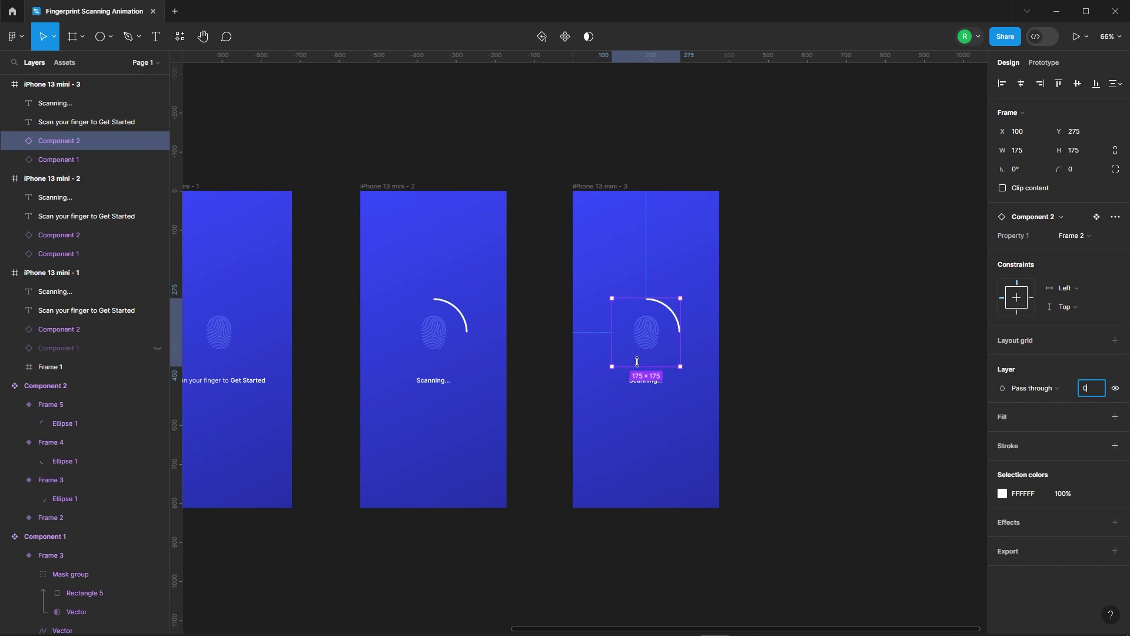
key("Return")
left_click(771, 363)
Step: Scale the third phone frame's fingerprint instance down to about 17 × 22 and set its opacity to 0%
left_click(630, 346)
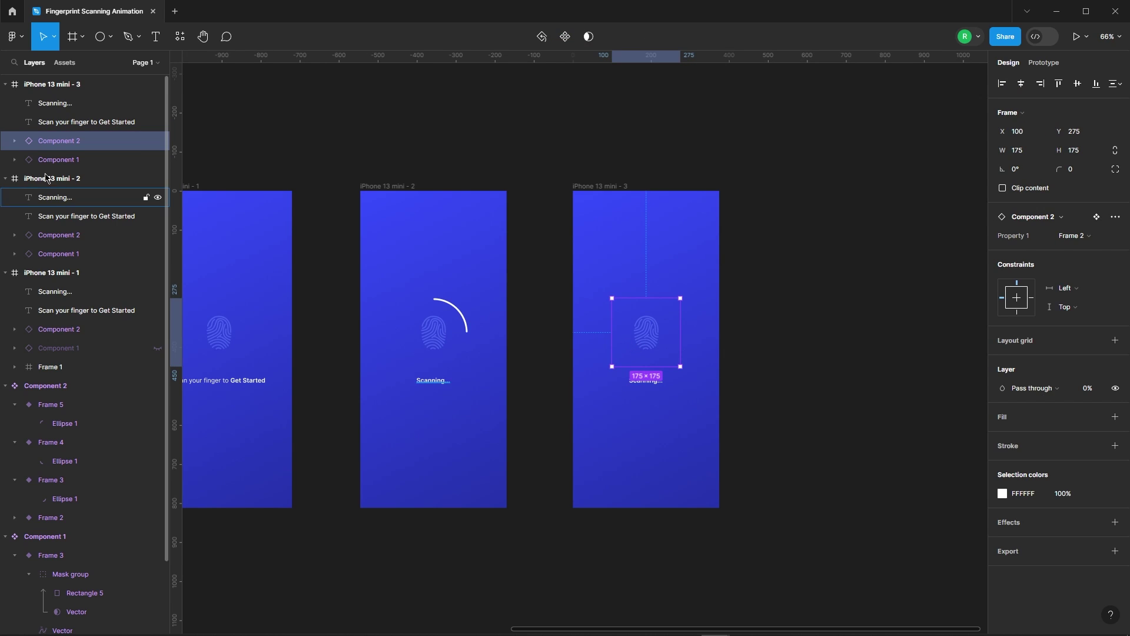
left_click(59, 159)
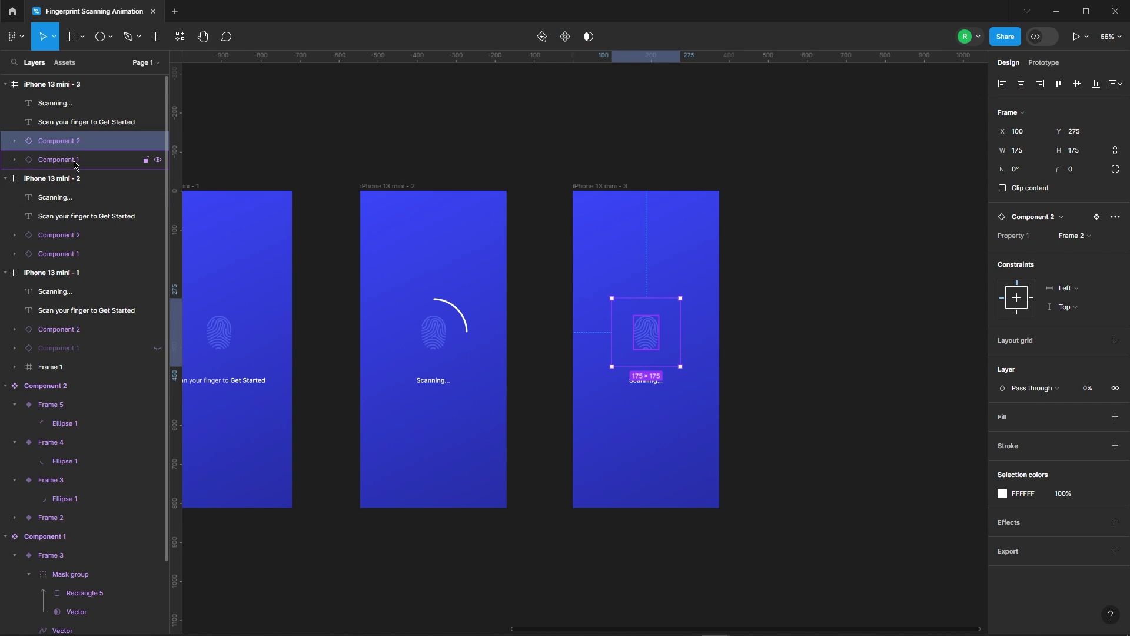
left_click(52, 41)
left_click(52, 79)
scroll(680, 355, "up", 3)
left_click_drag(641, 308, 595, 311)
key("v")
scroll(647, 322, "up", 5)
type("0")
key("Return")
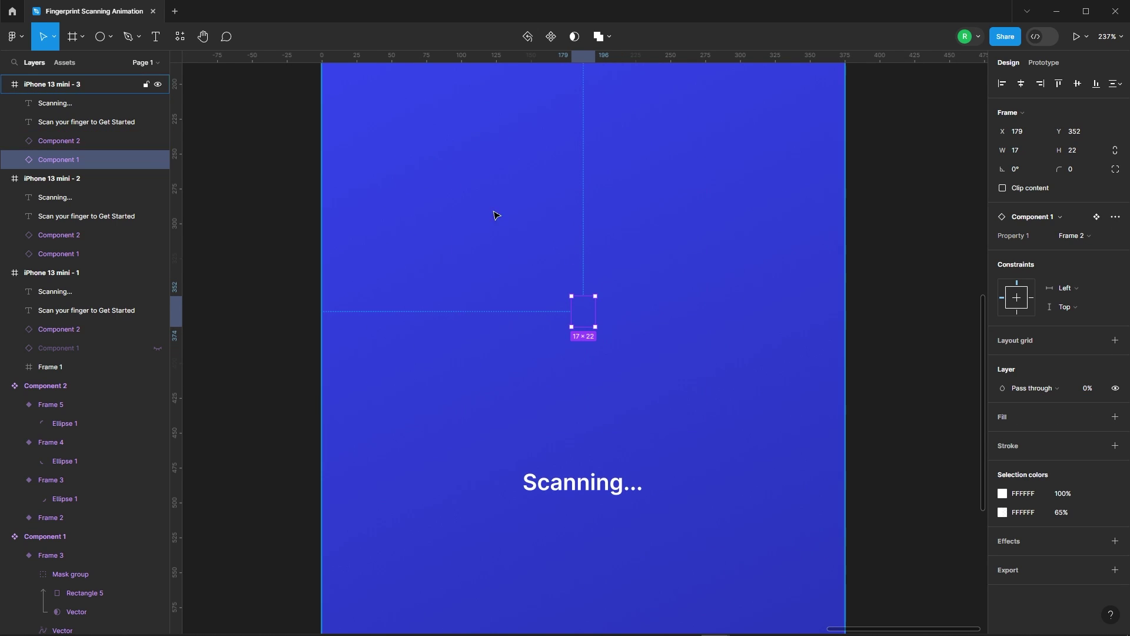
scroll(495, 215, "down", 5)
left_click(688, 280)
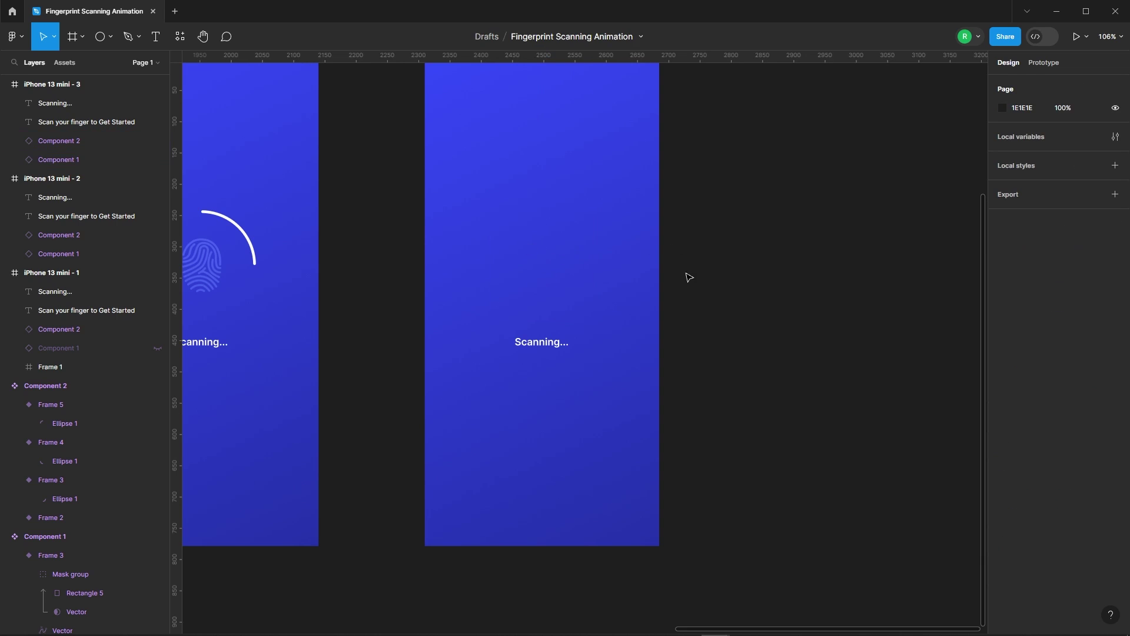
Step: Move the shield-tick icon into the third phone frame, centered above the text at X 155, Y 330
scroll(707, 281, "down", 5)
left_click_drag(296, 230, 699, 264)
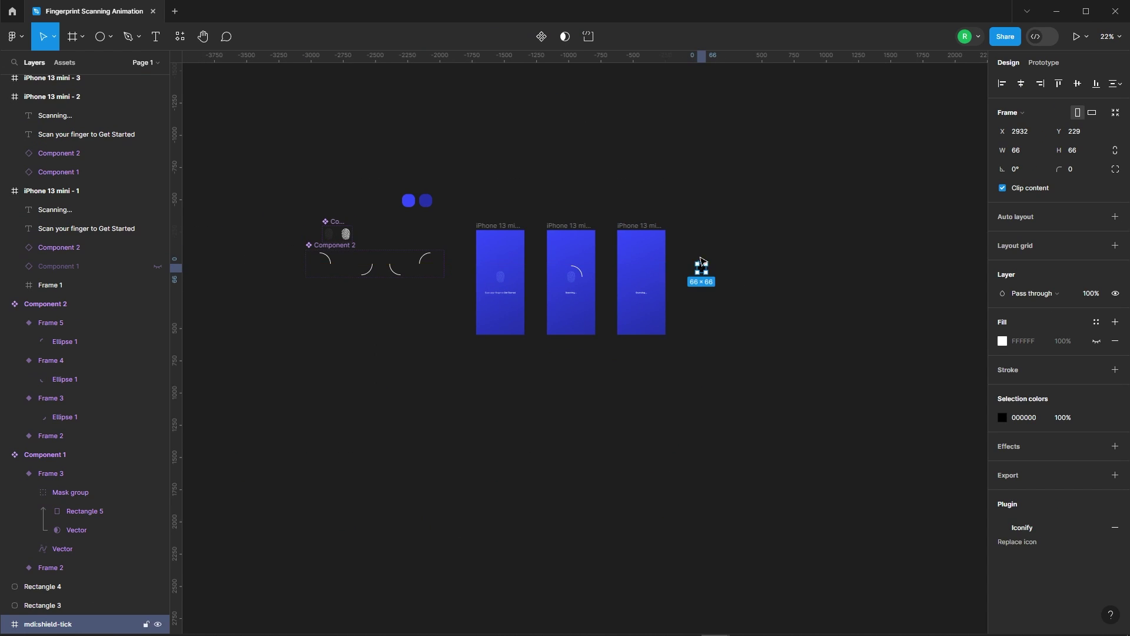
scroll(704, 268, "up", 5)
left_click_drag(649, 219, 353, 258)
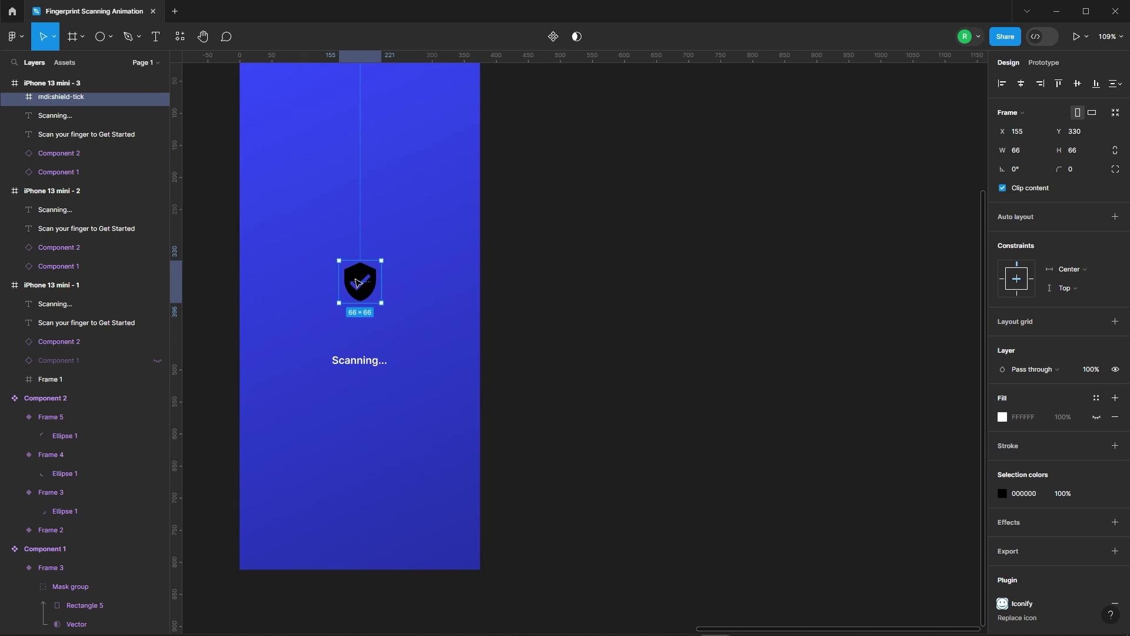
Step: Change the shield icon's color to FFFFFF
scroll(344, 266, "up", 3)
left_click(1002, 494)
type("ffffff")
key("Return")
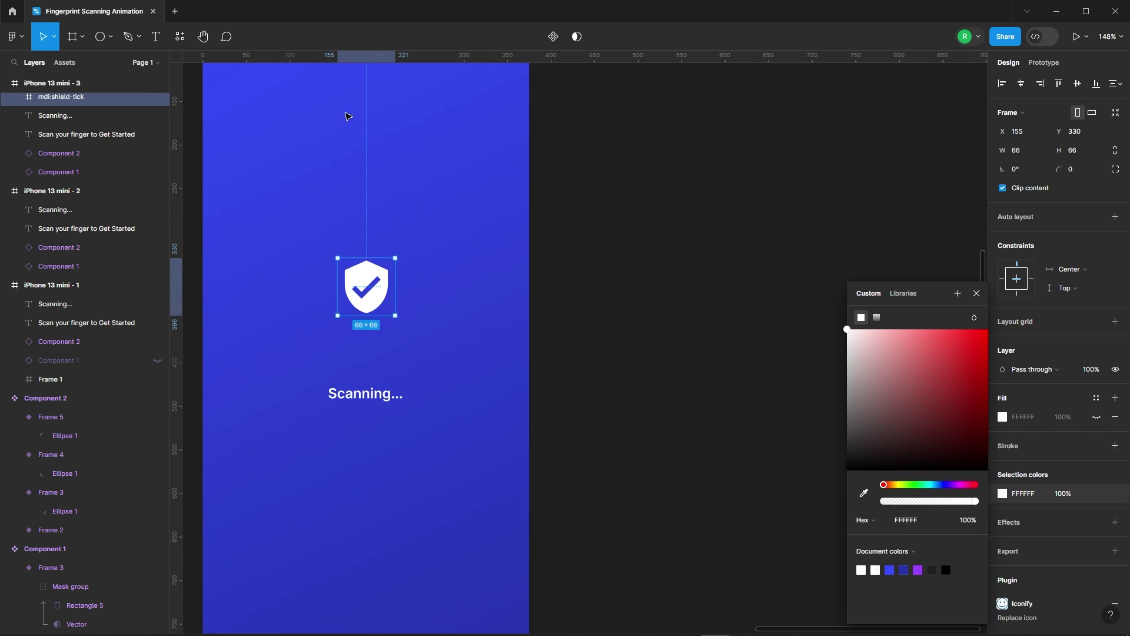
scroll(541, 336, "down", 3)
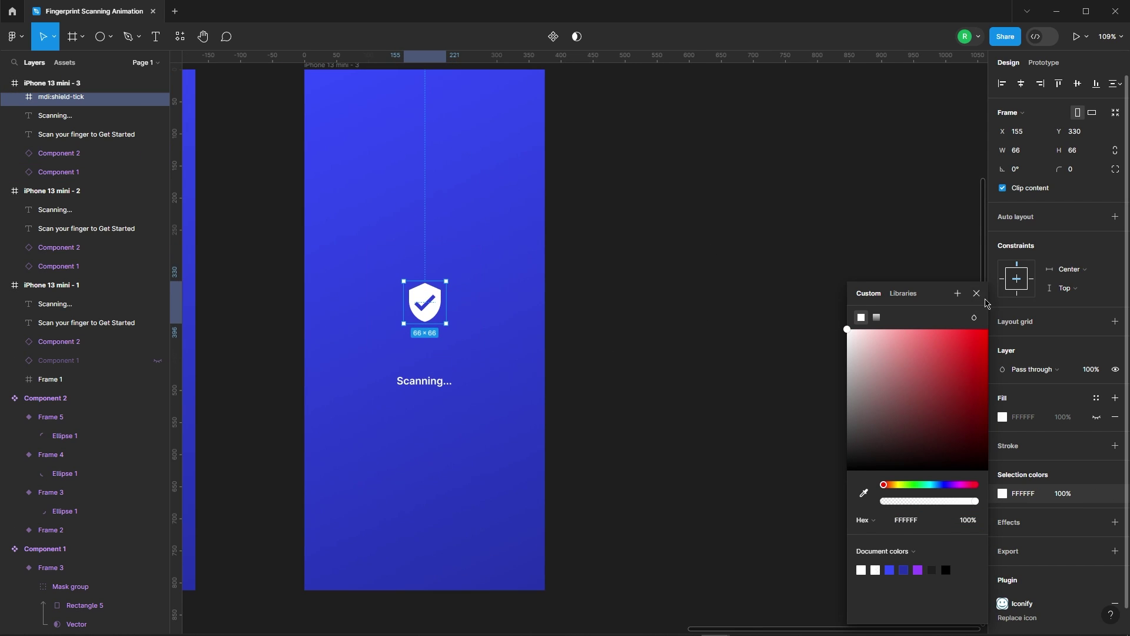
Step: Scale the shield icon from its center up to 86 × 86
key("k")
left_click_drag(452, 299, 454, 299)
left_click(434, 340)
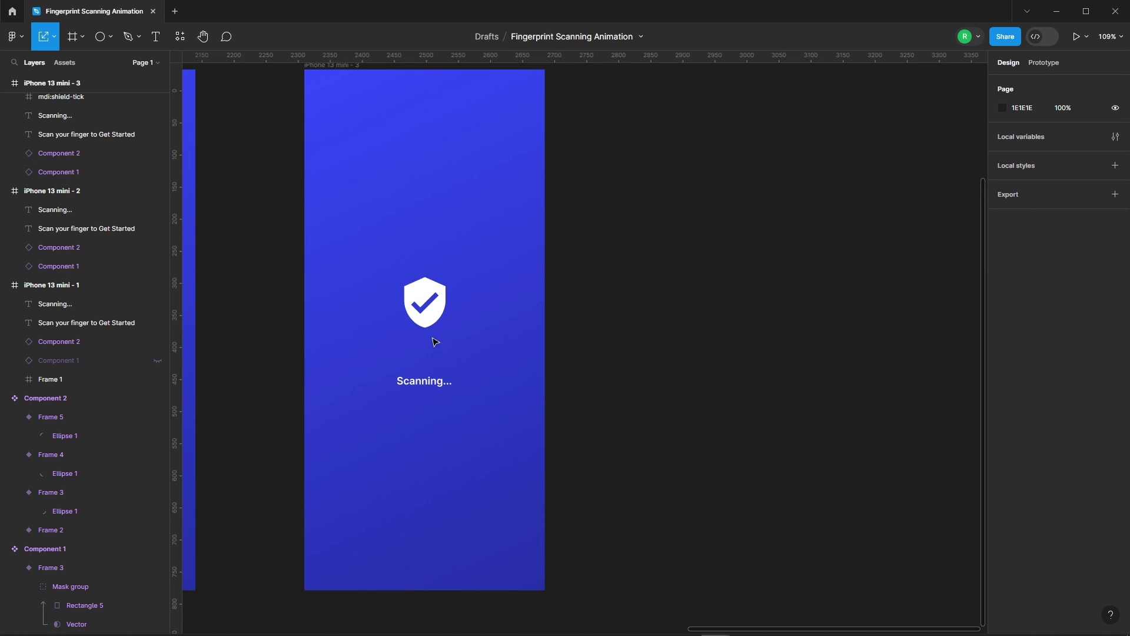
Step: Copy the shield icon from the third phone frame and paste it into the second one at the same position
scroll(712, 313, "down", 3)
left_click(563, 313)
right_click(555, 260)
left_click(564, 266)
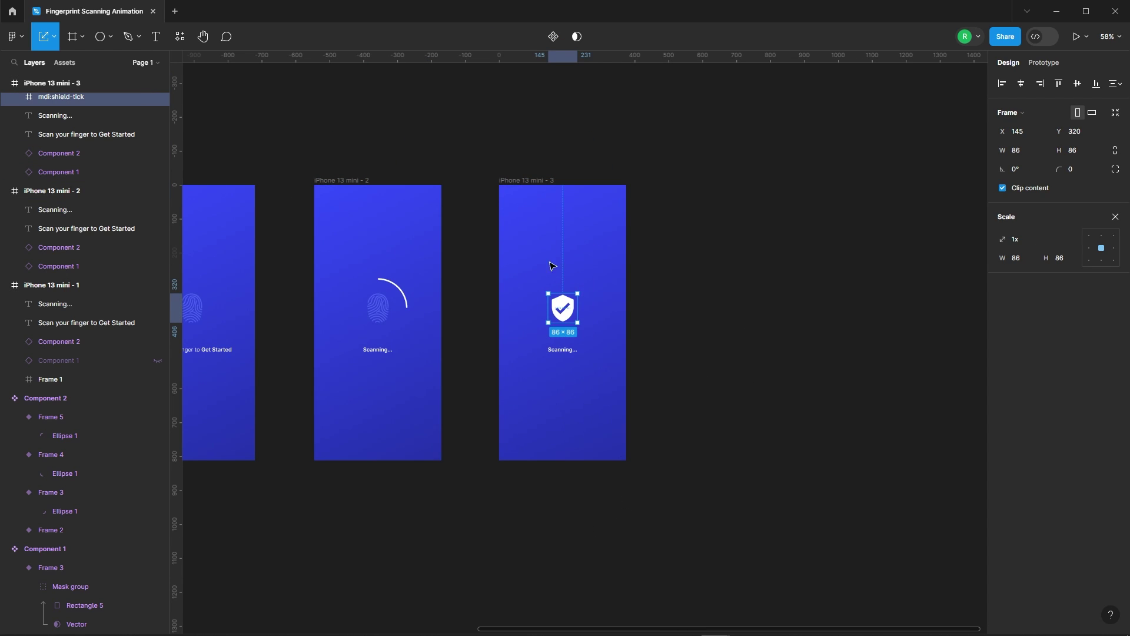
left_click(351, 314)
key("ctrl+v")
scroll(352, 321, "up", 5)
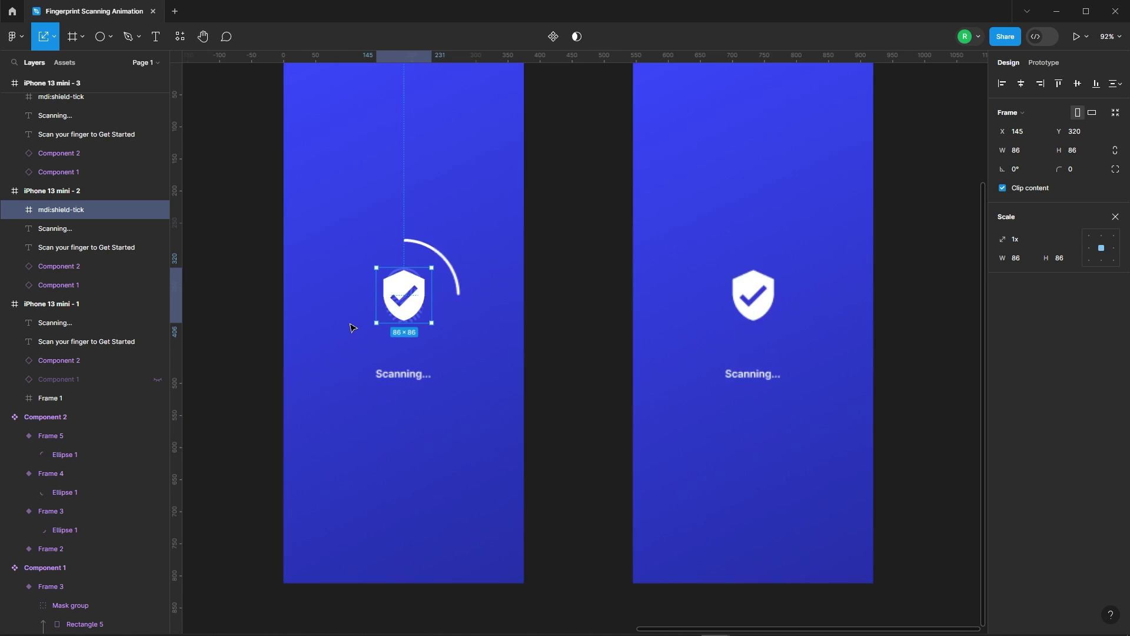
Step: Scale the second phone frame's shield icon down to 14 × 14 and set its opacity to 0%
left_click_drag(503, 270, 456, 267)
left_click(1115, 217)
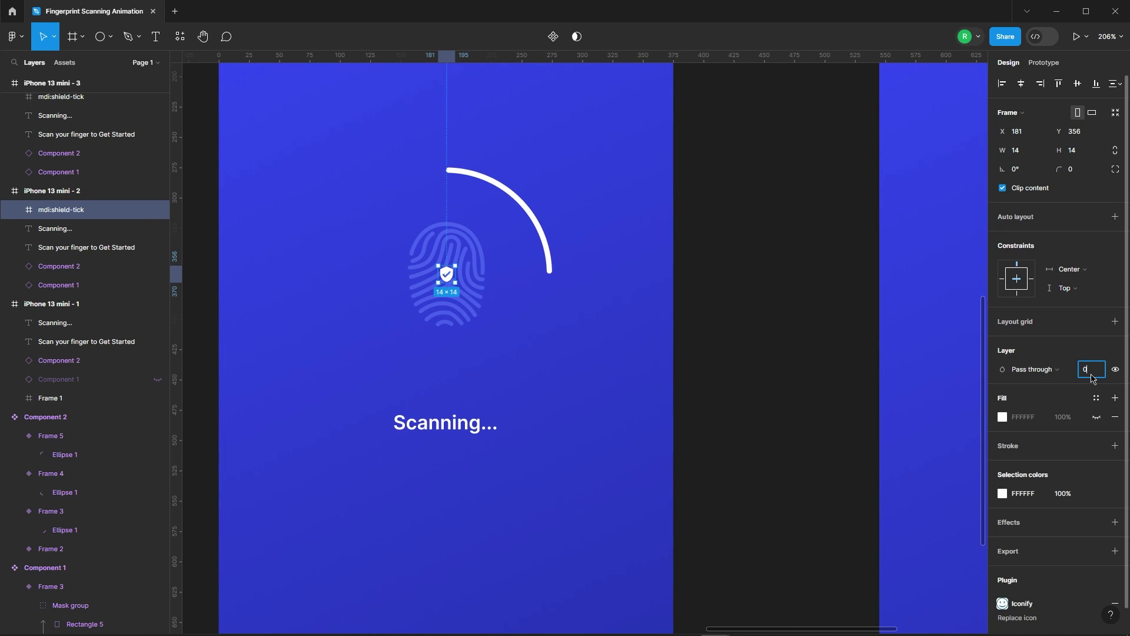
key("Return")
left_click(706, 242)
scroll(419, 262, "down", 6)
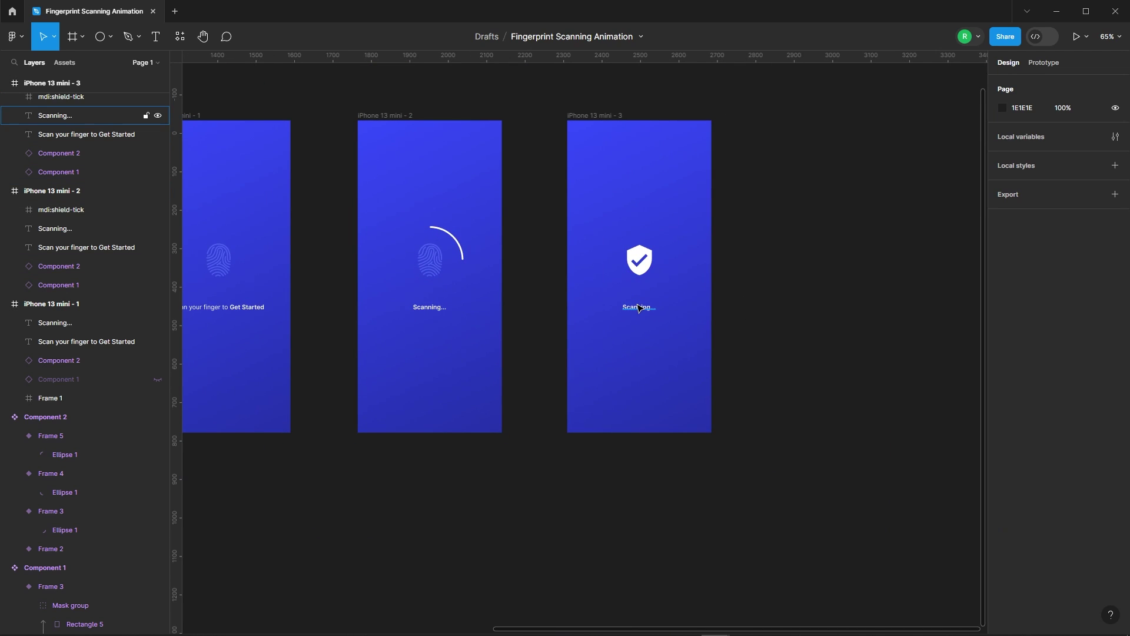
Step: Hide the "Scan your finger to Get Started" text layer in the third phone frame
left_click(638, 308)
scroll(651, 321, "up", 5)
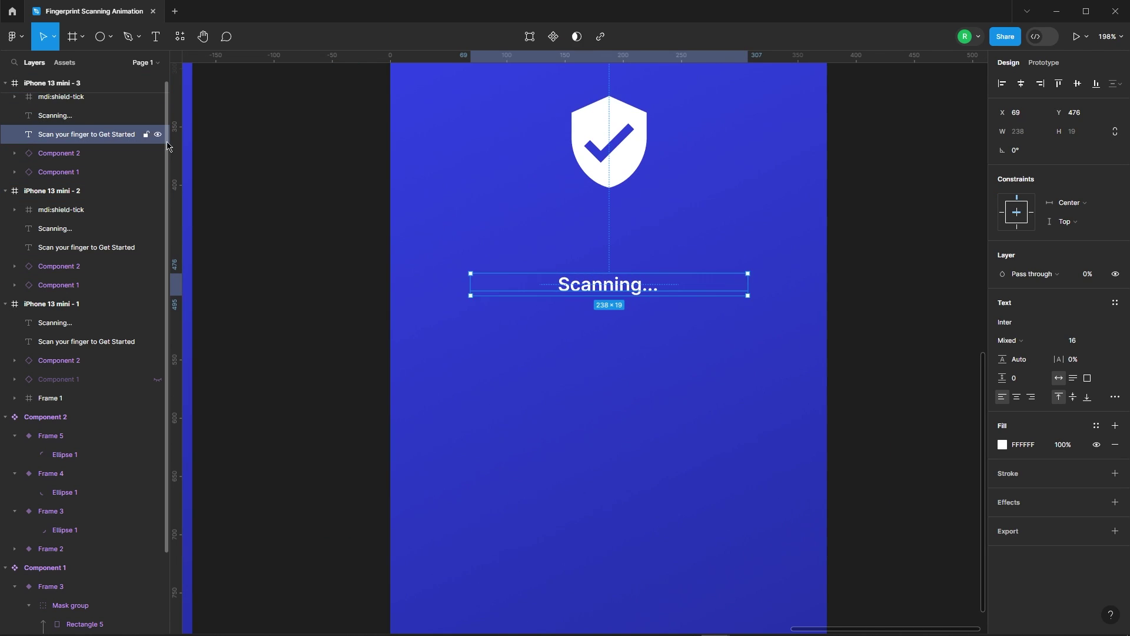
left_click(158, 134)
Step: Replace the third phone frame's "Scanning..." text with "Successfully Verified"
double_click(595, 284)
type("Successf")
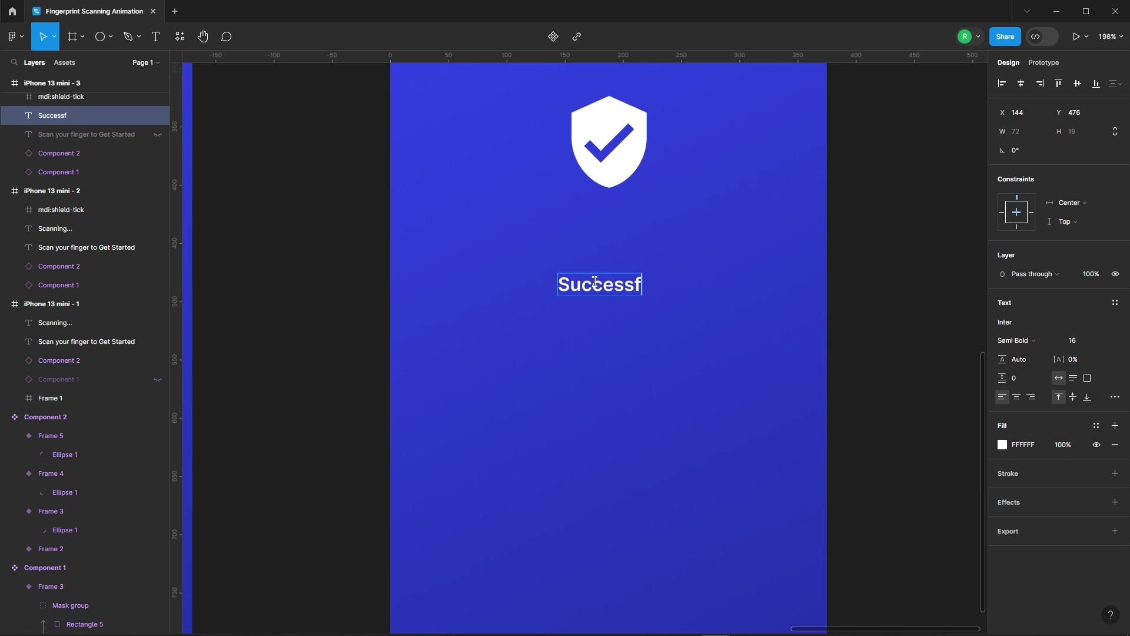
type("ully Verified")
key("Escape")
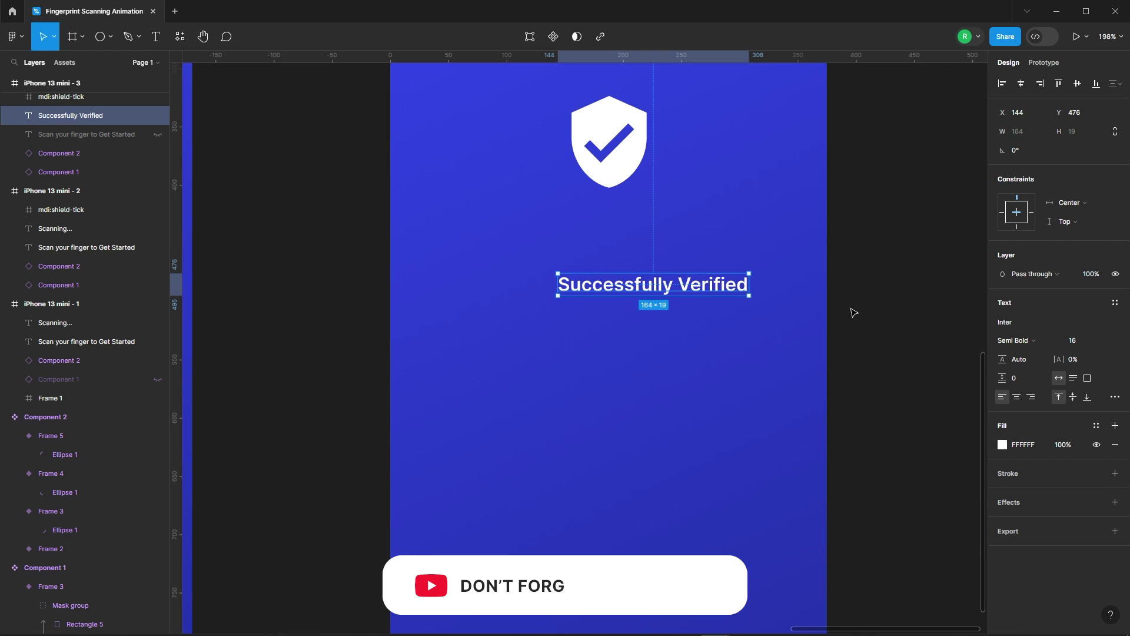
Step: Increase the "Successfully Verified" text to size 18 and center it horizontally in its frame
key("ctrl+shift+period")
key("ctrl+shift+period")
scroll(848, 320, "down", 2)
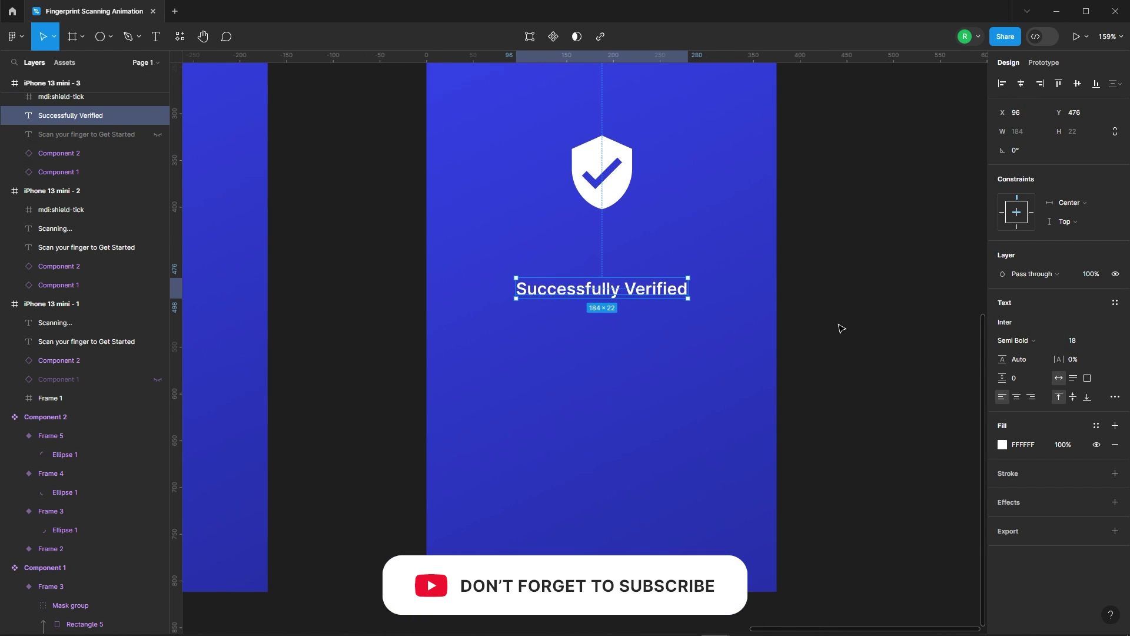
key("Escape")
scroll(765, 242, "down", 5)
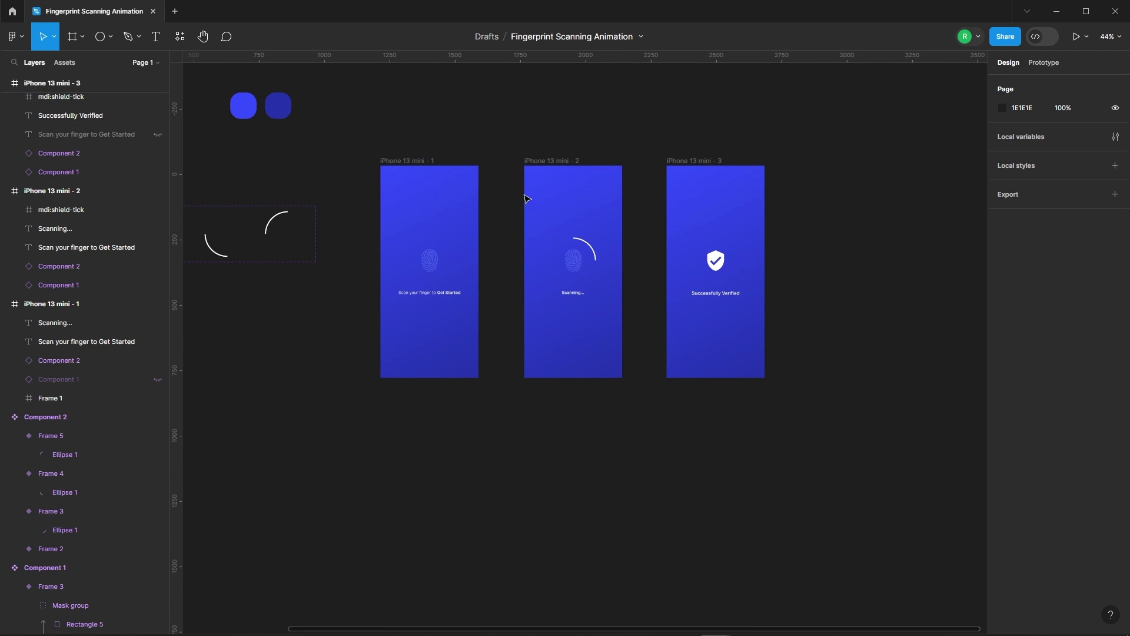
Step: Add an on-click prototype connection from the first phone frame's arc loader instance to the second phone frame
left_click(1043, 63)
scroll(570, 158, "up", 2)
left_click(352, 165)
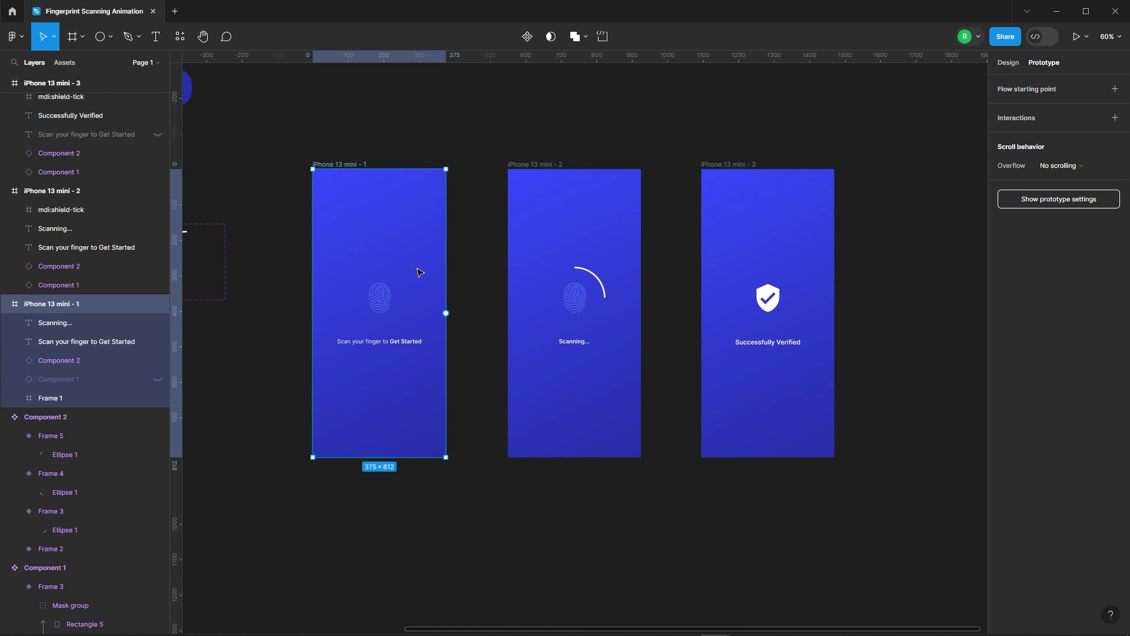
scroll(353, 322, "up", 2)
left_click(352, 322)
left_click_drag(409, 309, 612, 301)
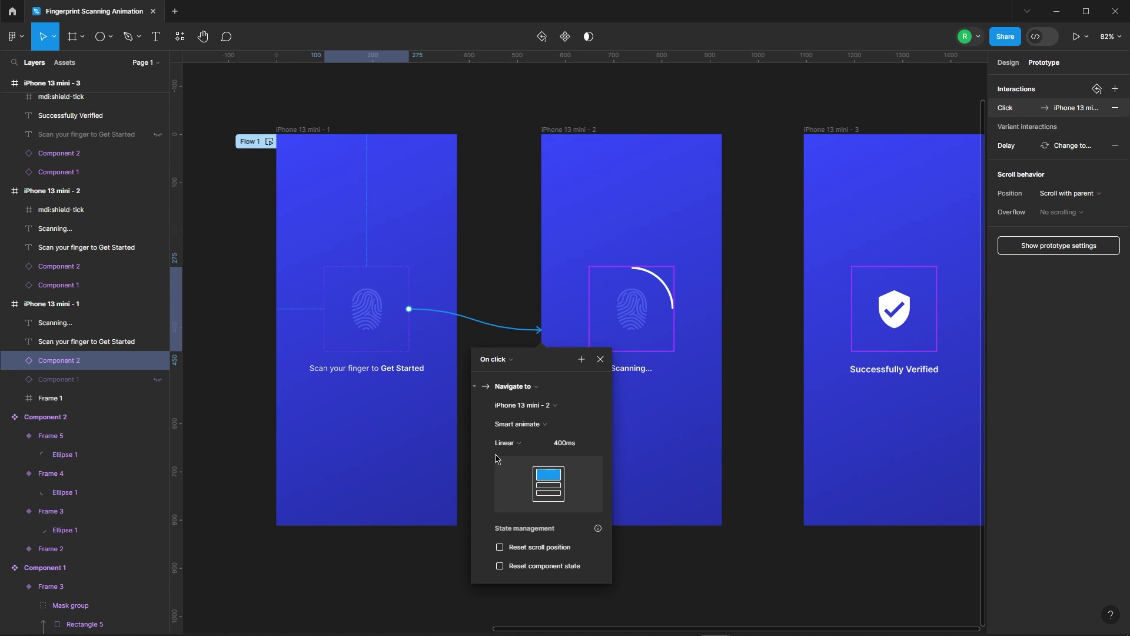
Step: Set the duration of this connection's smart animate transition to 250 ms
left_click(579, 445)
key("Return")
left_click(599, 359)
scroll(394, 331, "down", 2)
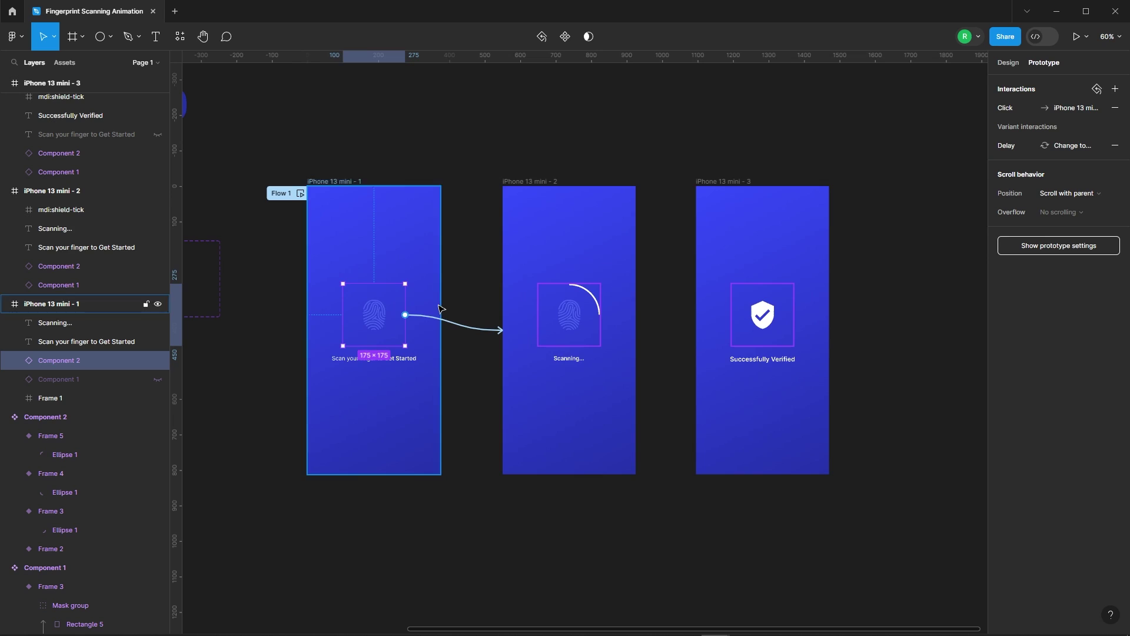
Step: Connect the second phone frame to the third with an After delay trigger of 2200 ms, using smart animate
left_click(533, 182)
left_click_drag(641, 329, 699, 329)
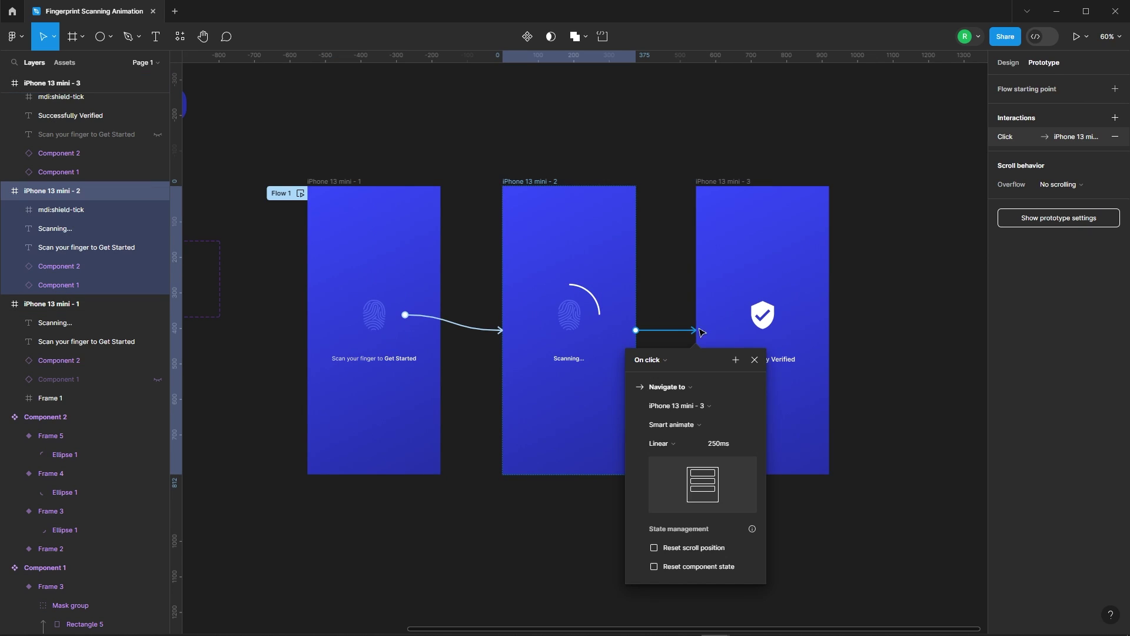
left_click(656, 366)
left_click(645, 506)
left_click(670, 377)
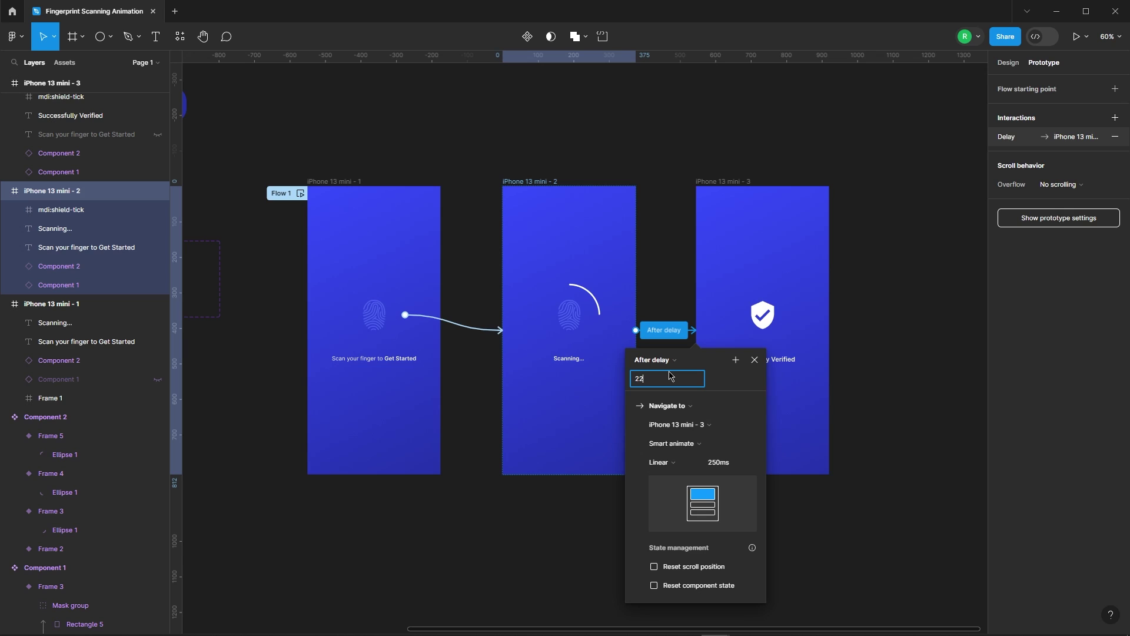
key("Return")
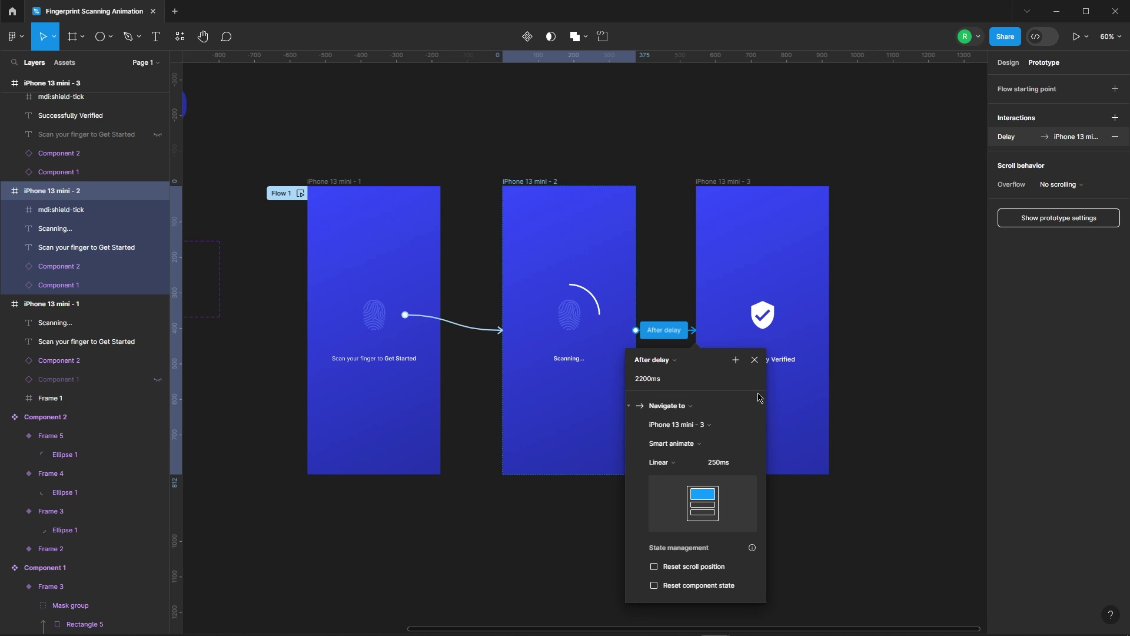
left_click(755, 360)
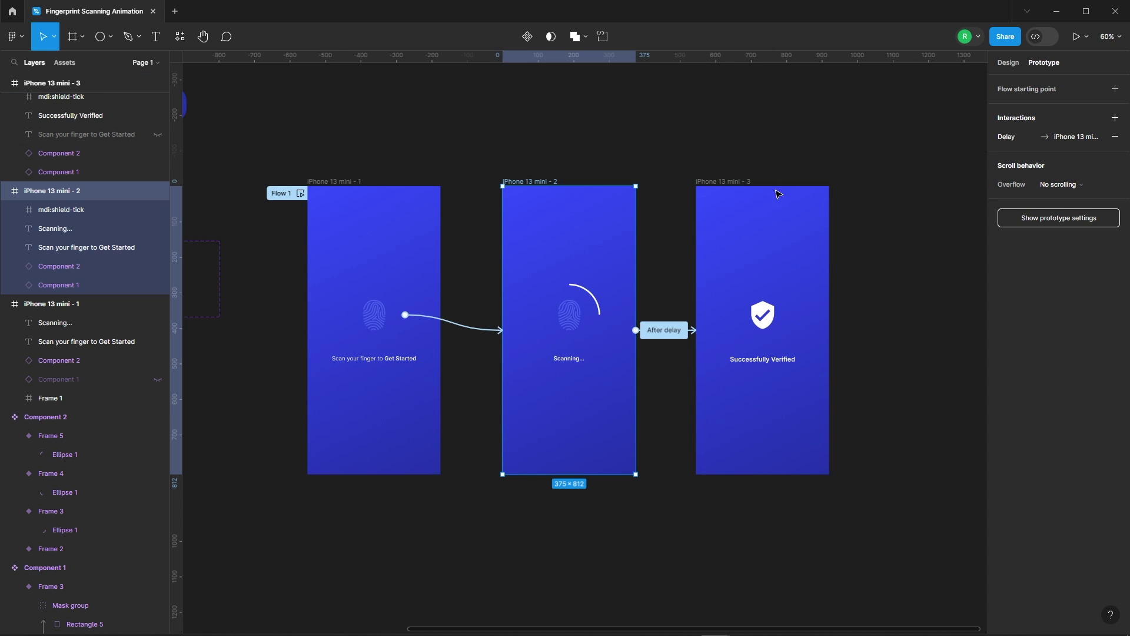
Step: Return to the design settings, clear the selection and play the prototype through to its final screen
left_click(1008, 63)
left_click(777, 152)
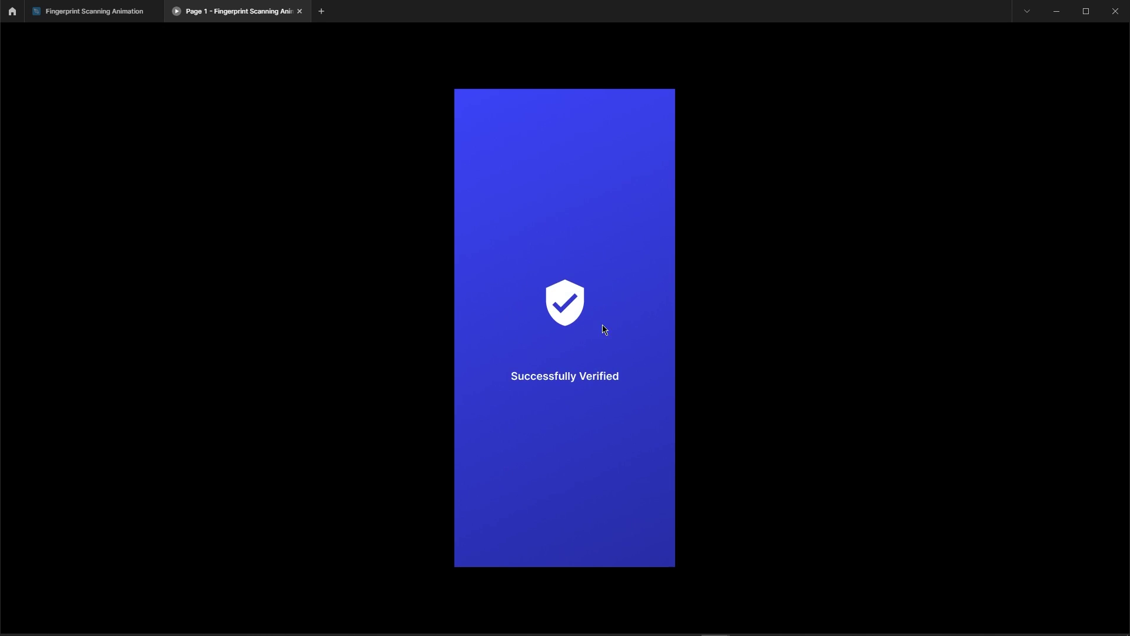
Step: Return to the design file and review the settings of the on-click connection to the second frame and the After delay connection to the third
left_click(89, 12)
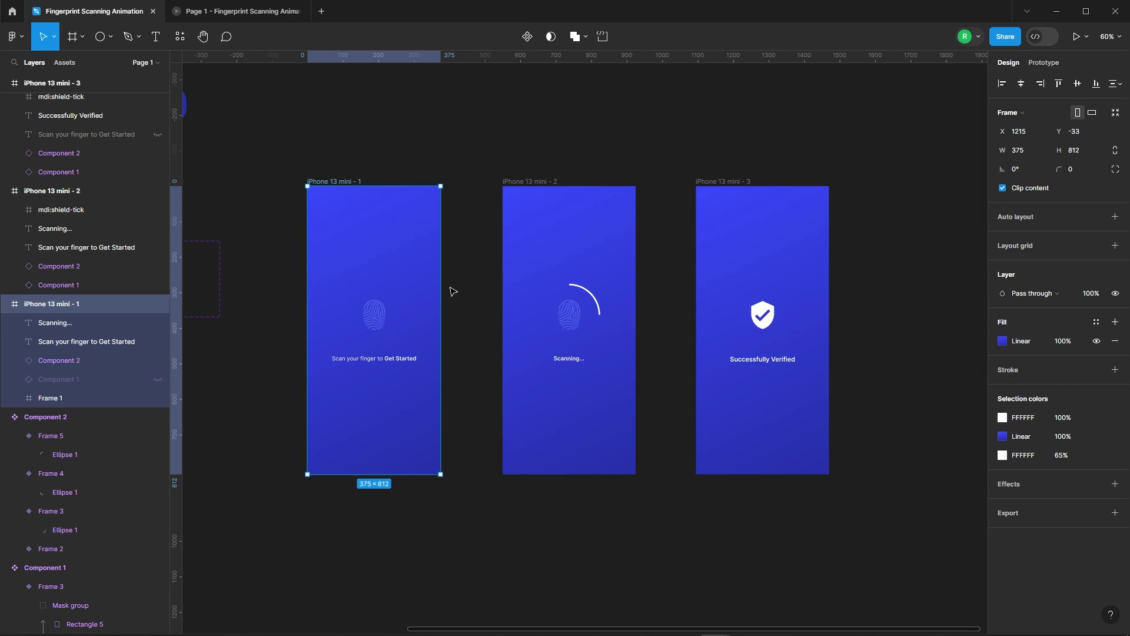
left_click(1044, 62)
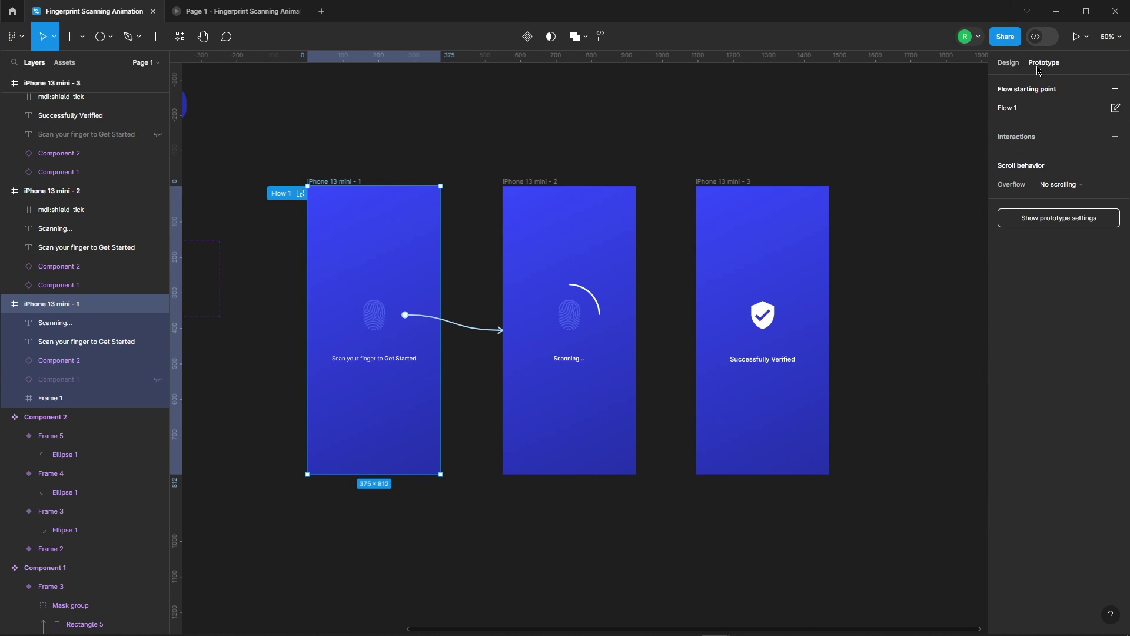
left_click(471, 330)
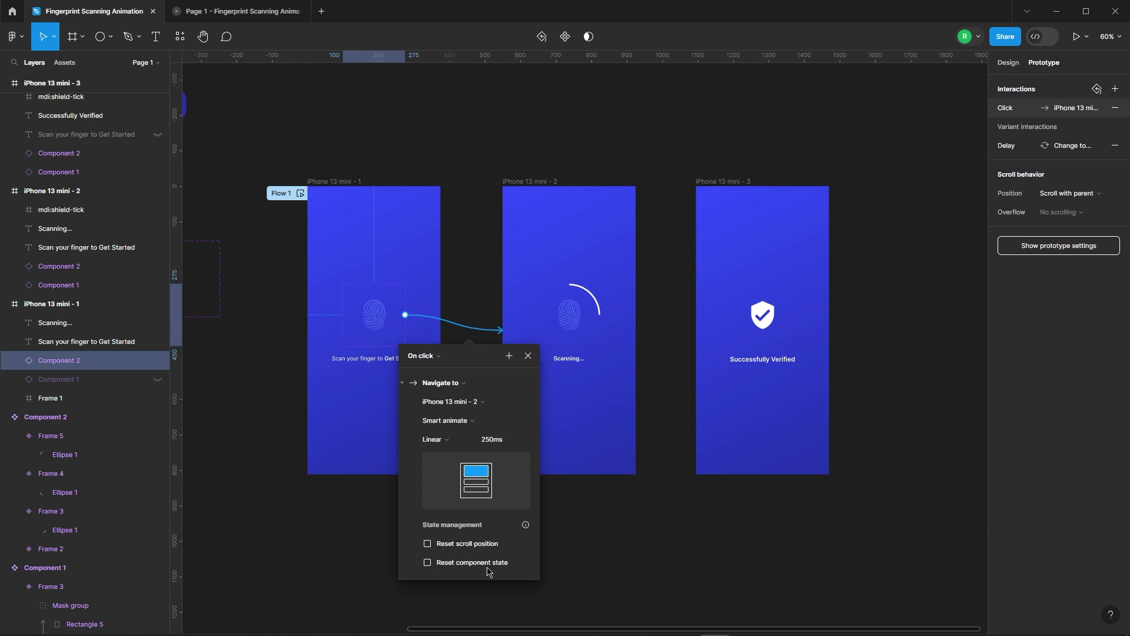
left_click(532, 191)
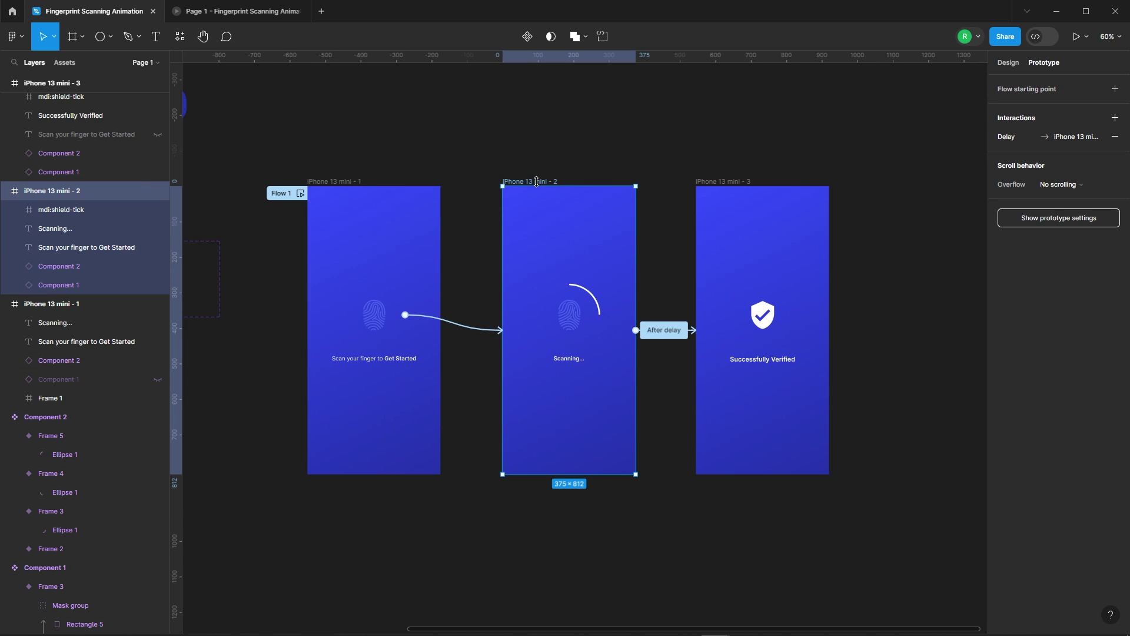
left_click(664, 330)
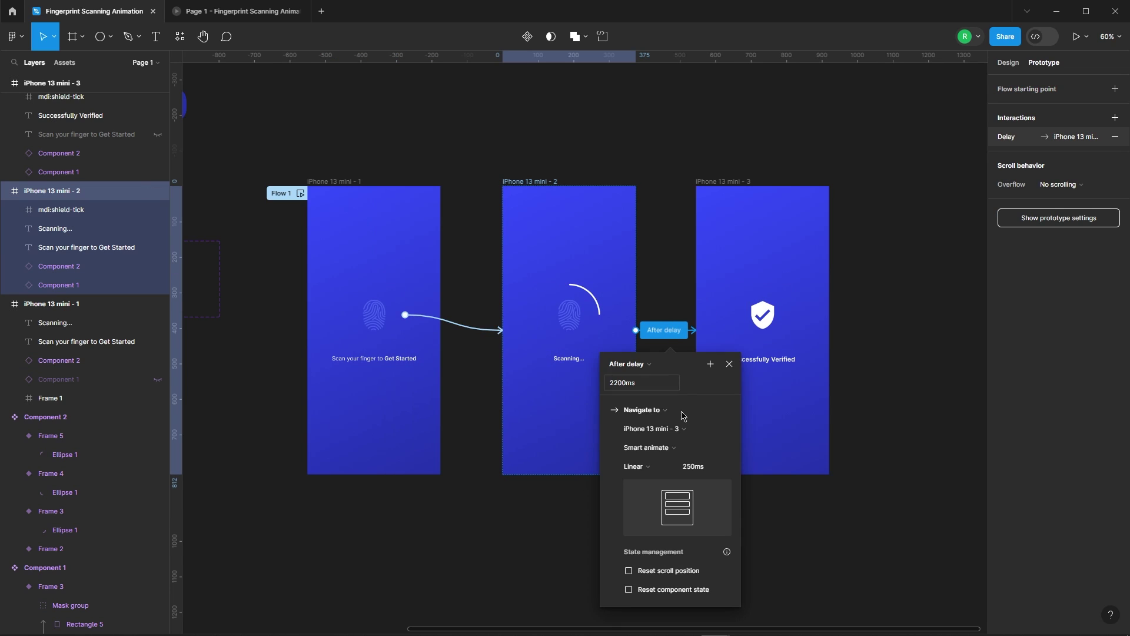
left_click(730, 363)
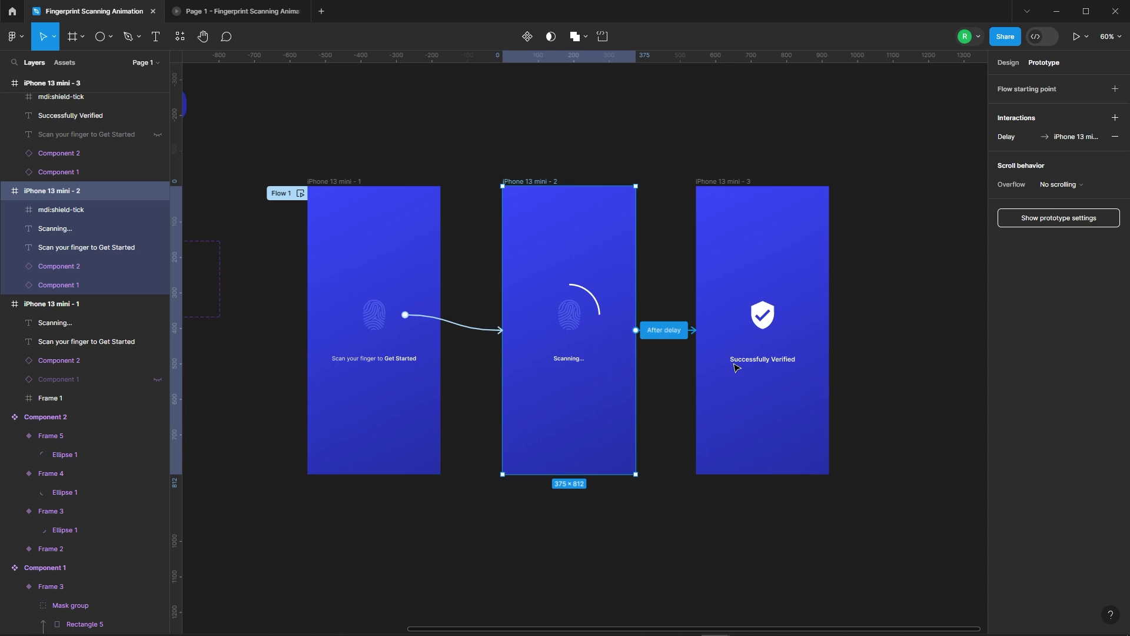
Step: Play Flow 1 from its starting point and restart it repeatedly, triggering the fingerprint scan each time to check the full animation
left_click(301, 194)
left_click(368, 70)
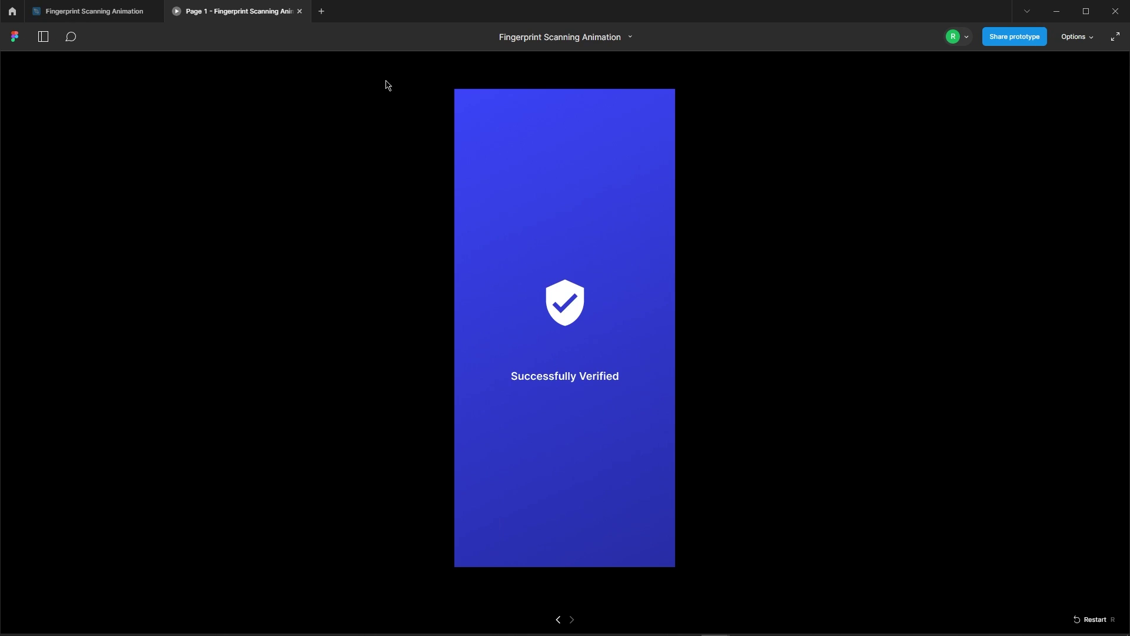
key("r")
left_click(567, 310)
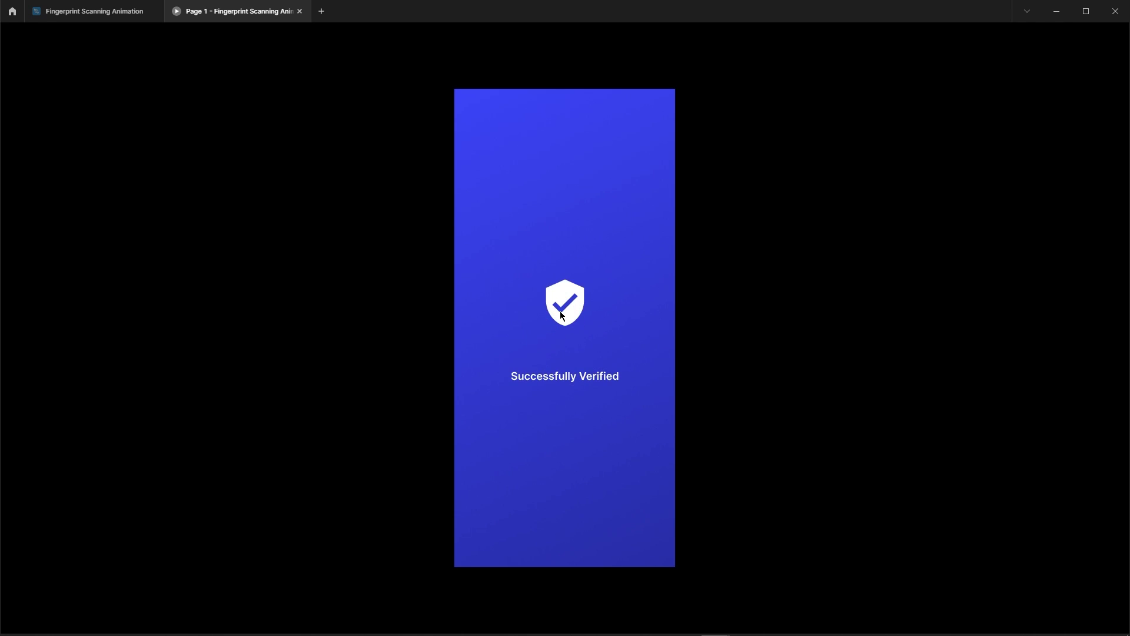
key("r")
left_click(562, 316)
key("r")
left_click(574, 314)
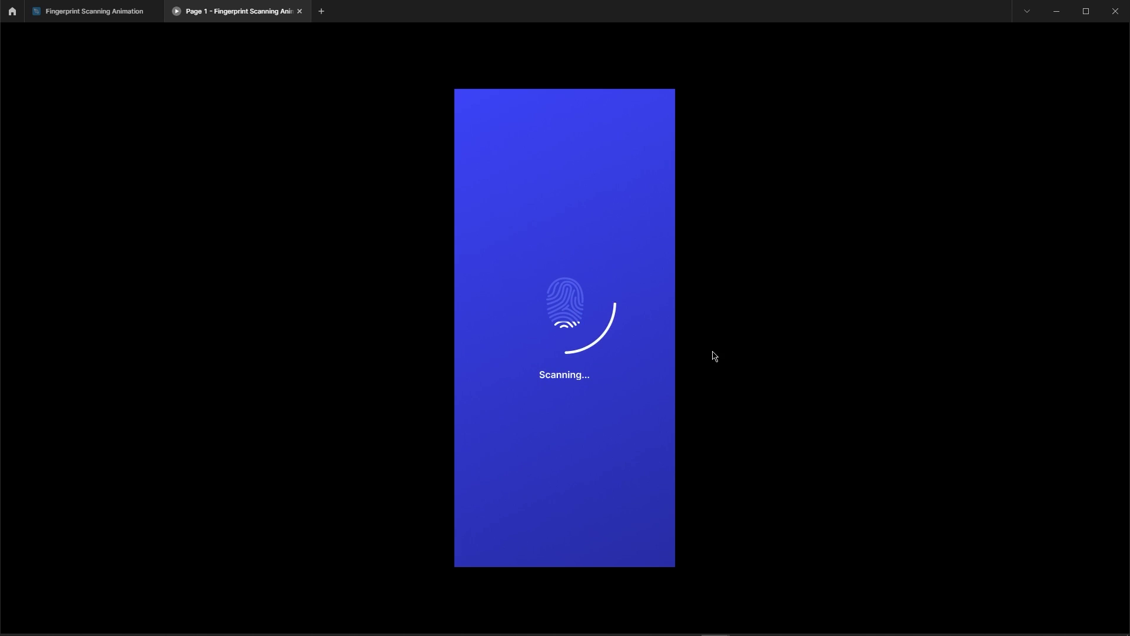